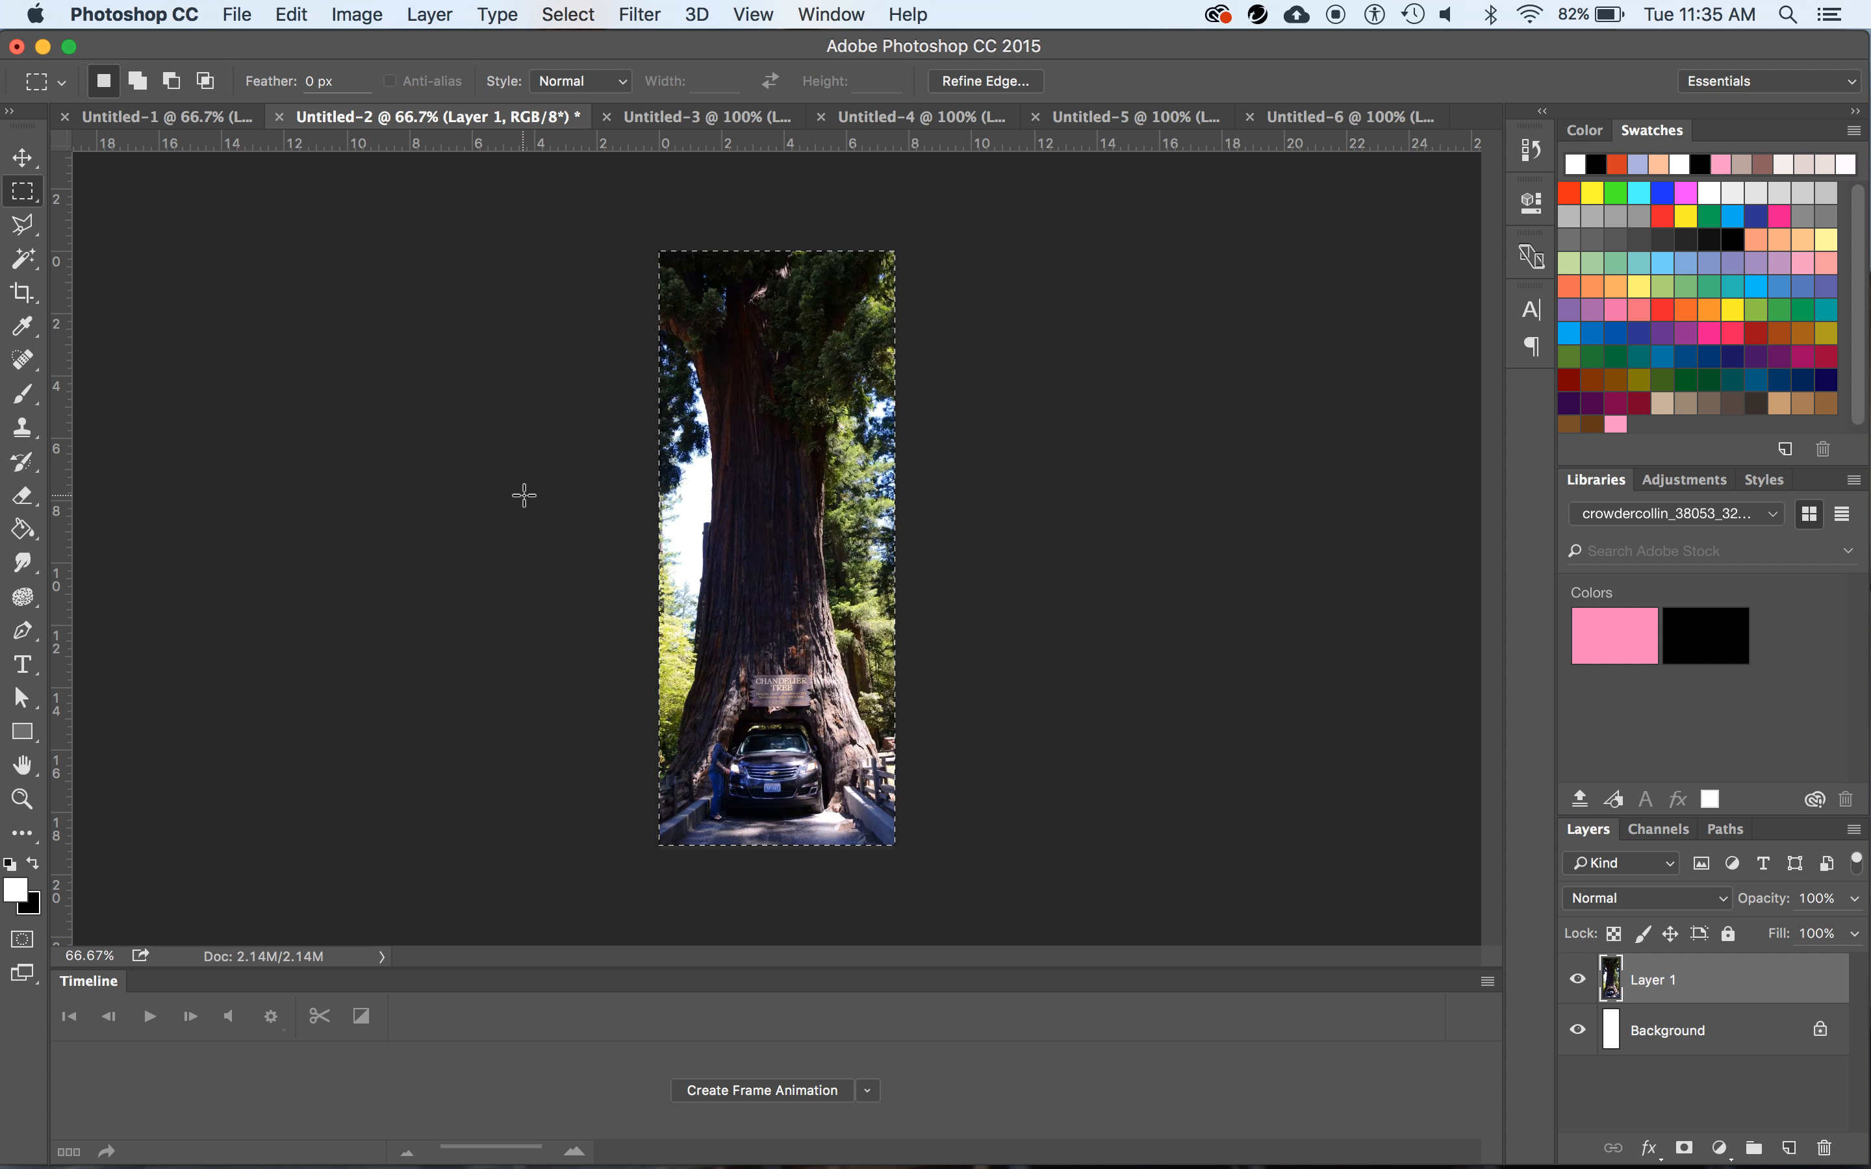
Copy the selected tall tree photo from Untitled-2 and paste it into the wood background document Untitled-6
click(290, 14)
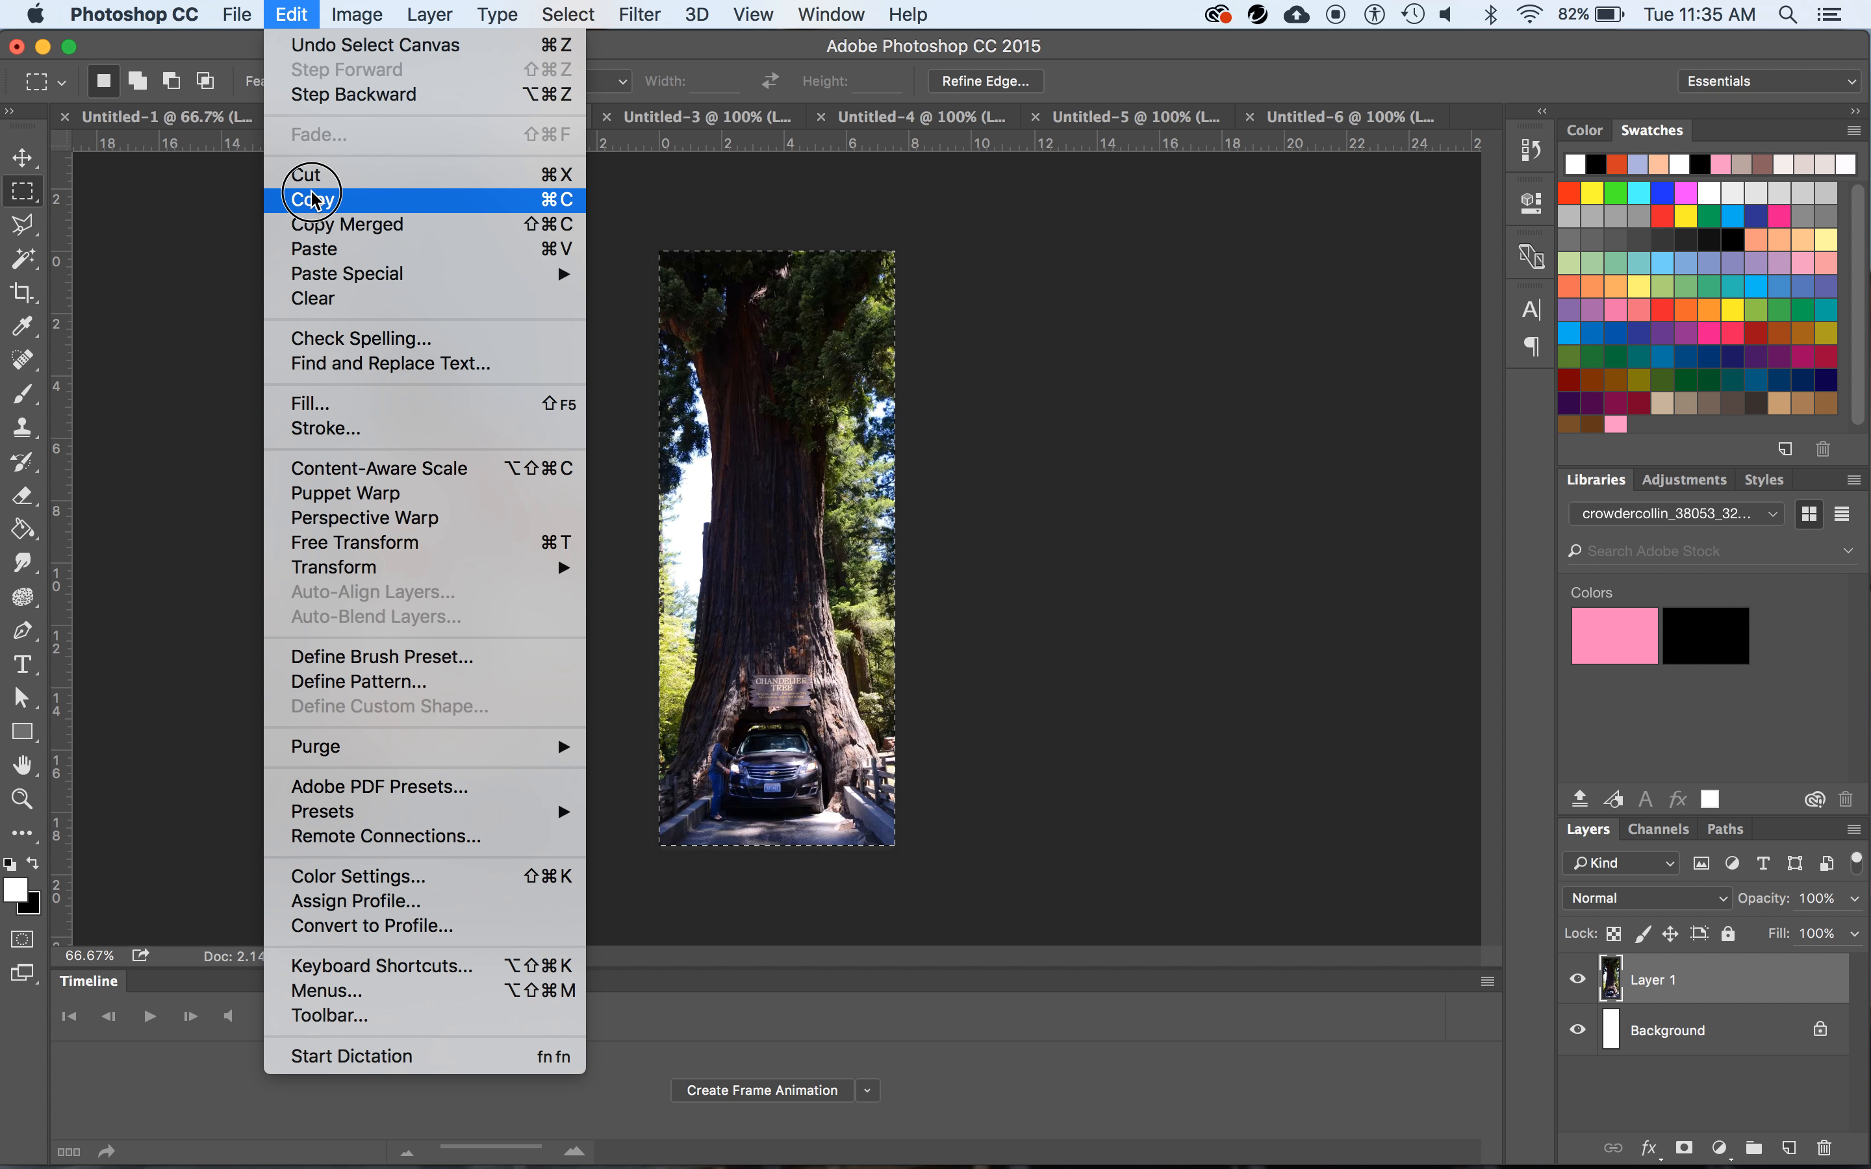
click(313, 200)
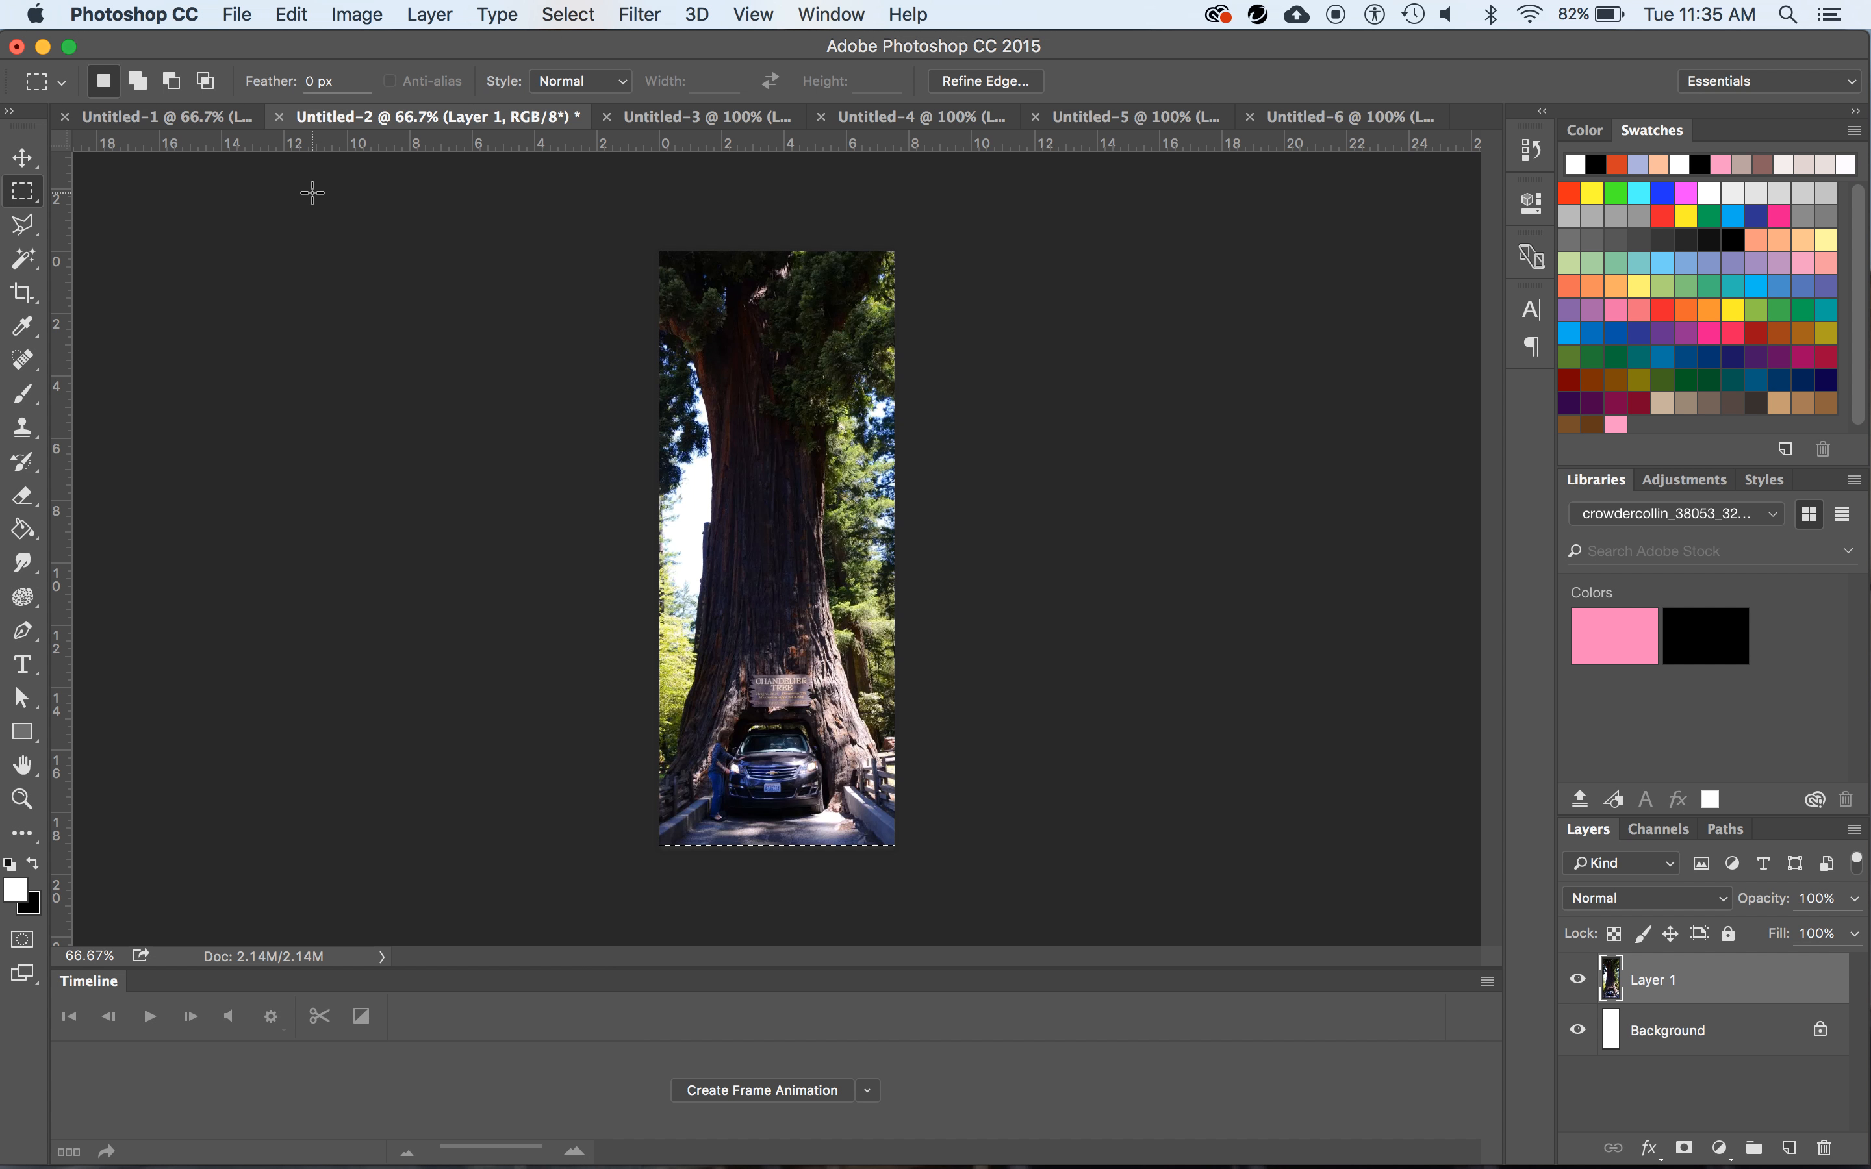
click(1314, 123)
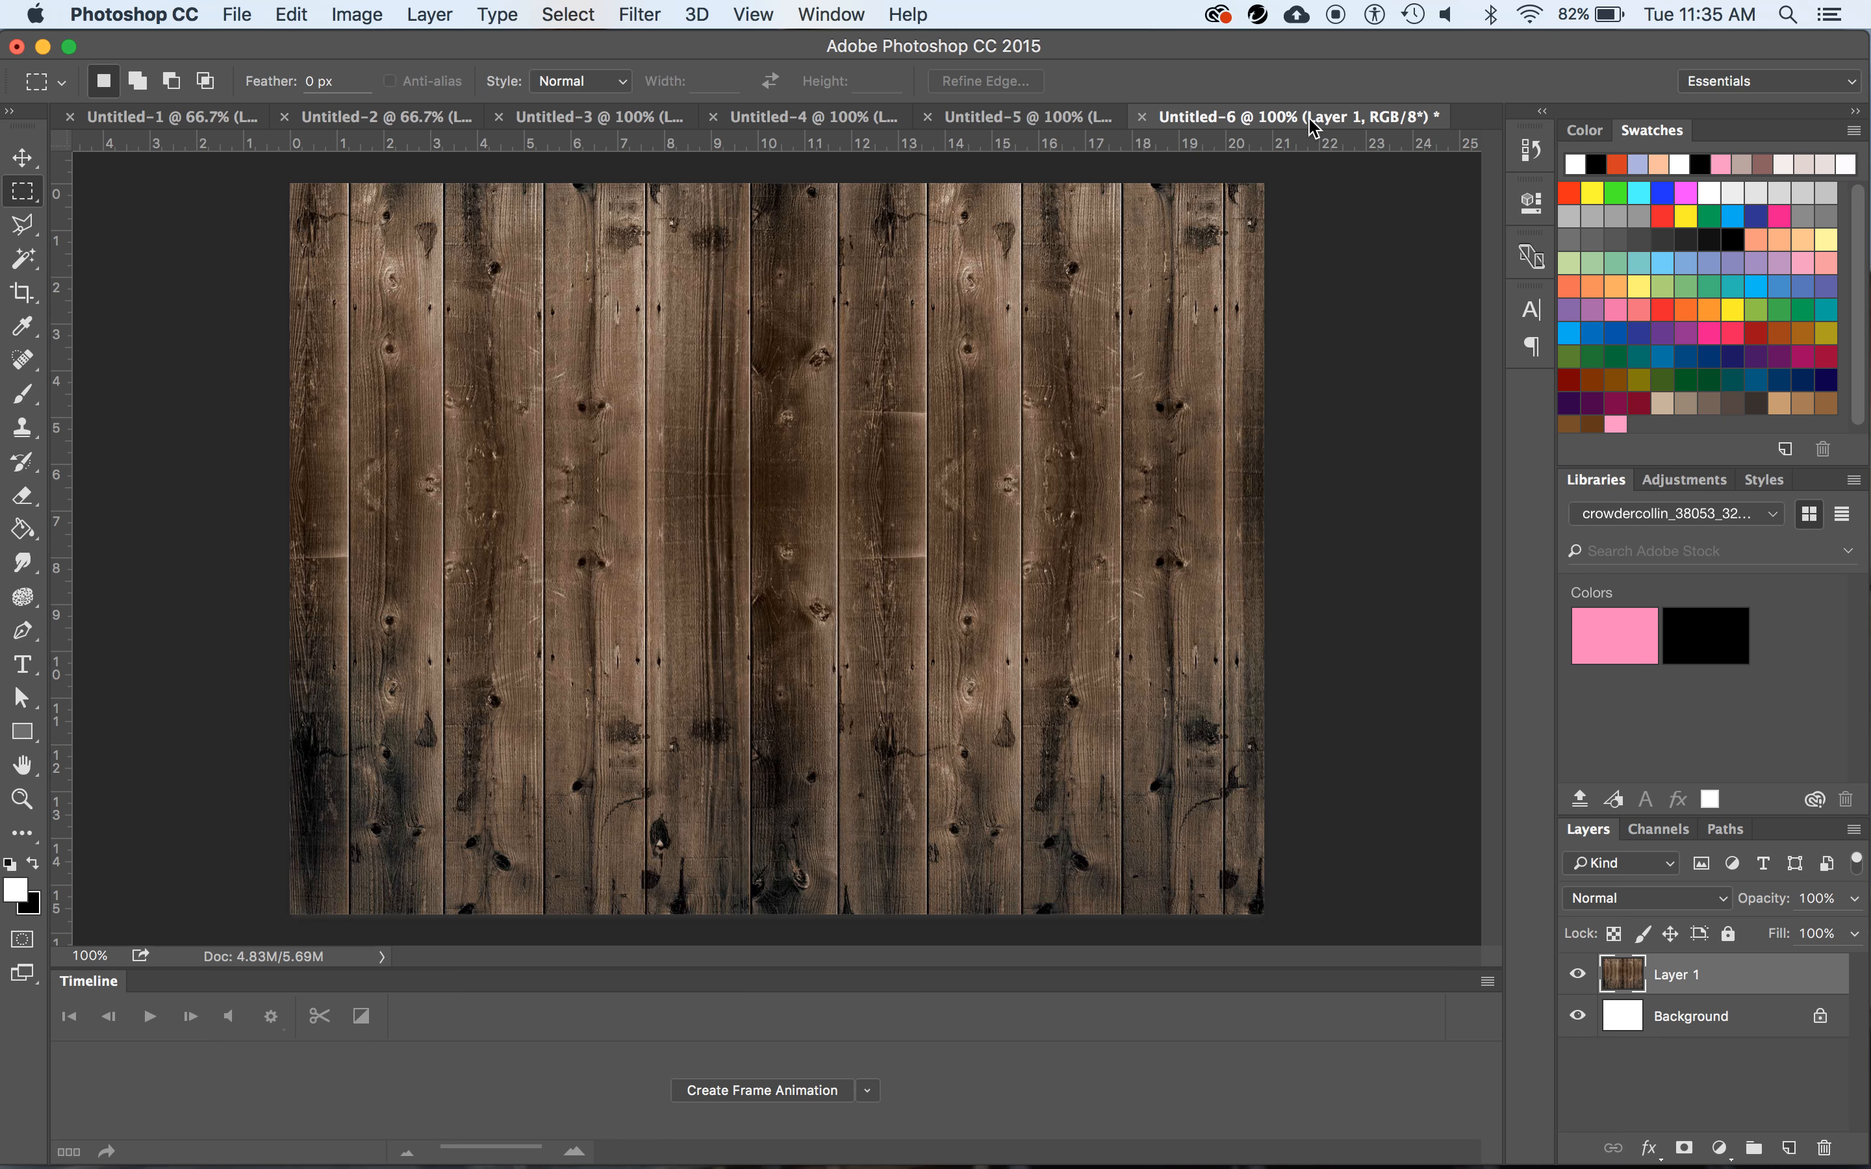
click(292, 14)
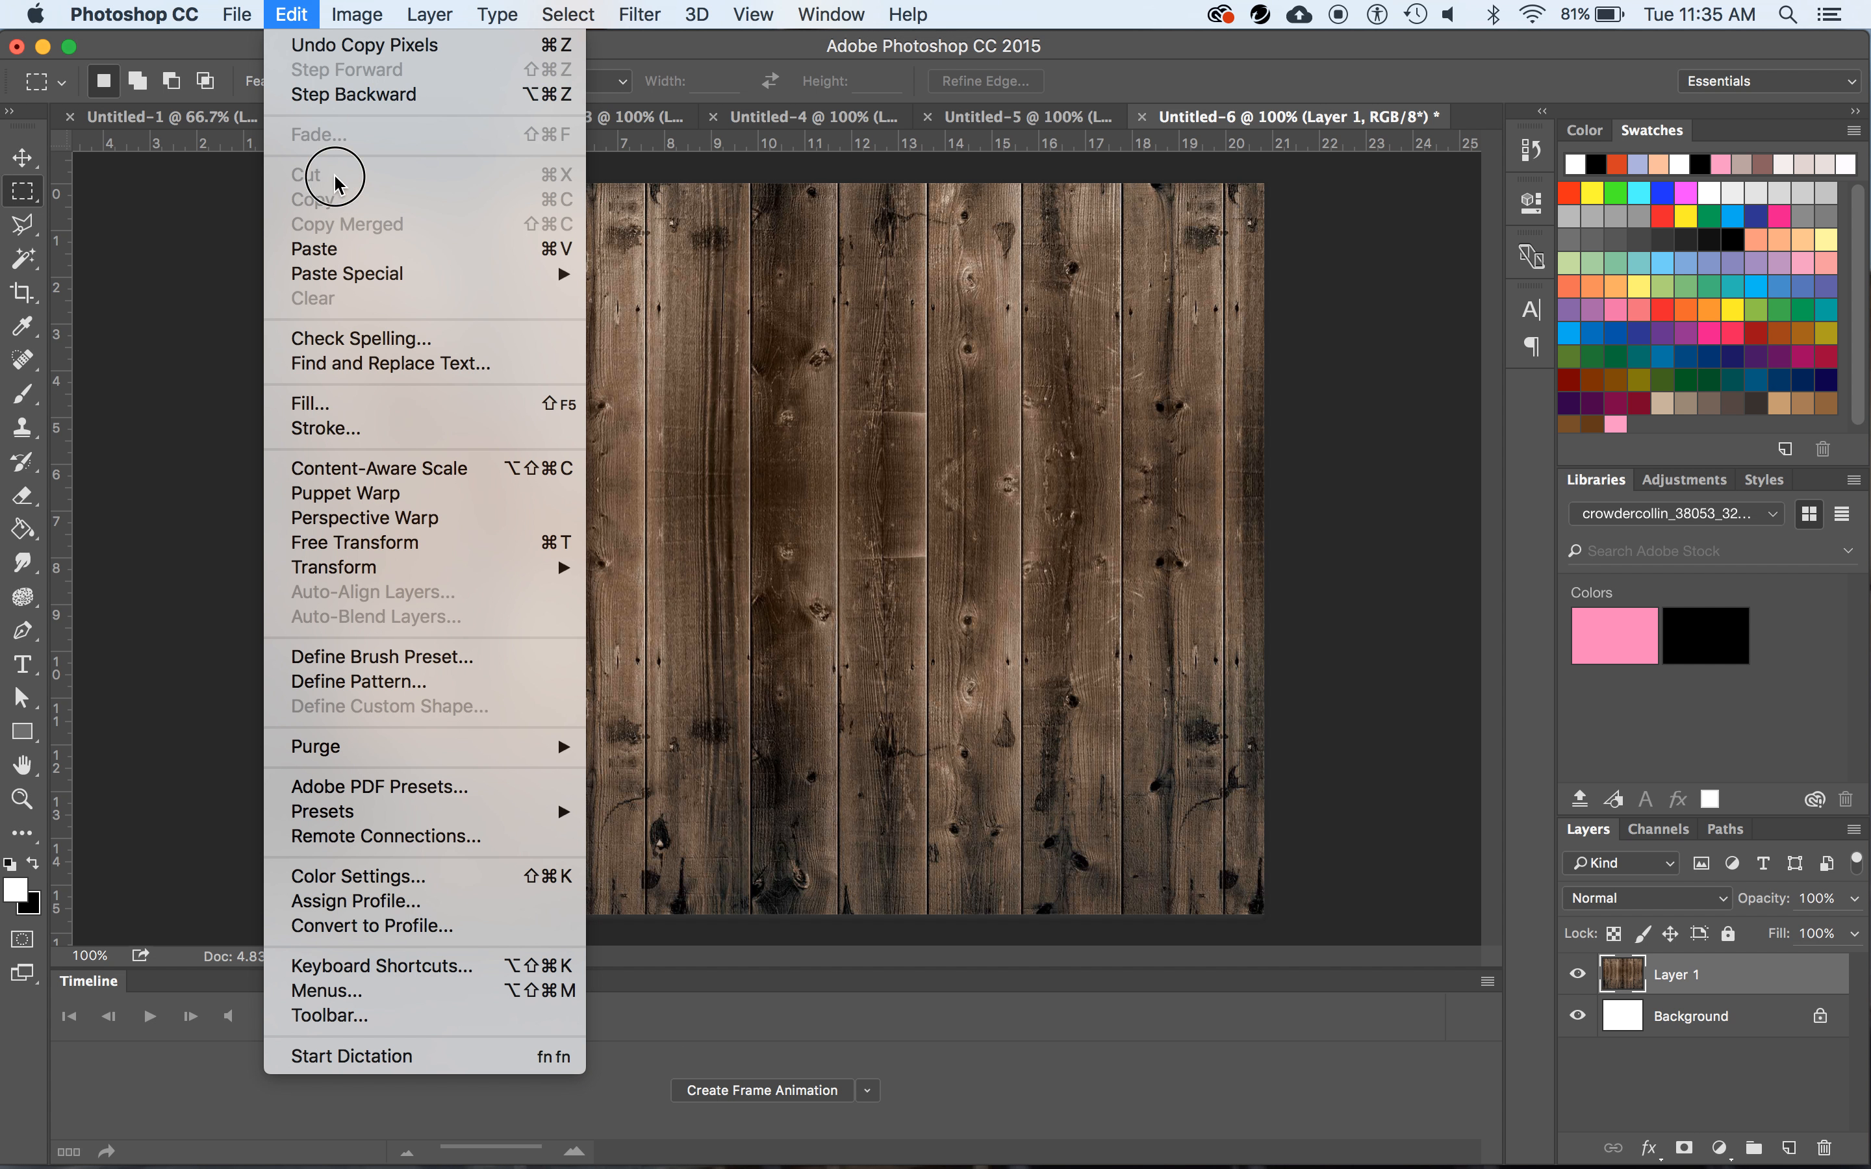
click(346, 249)
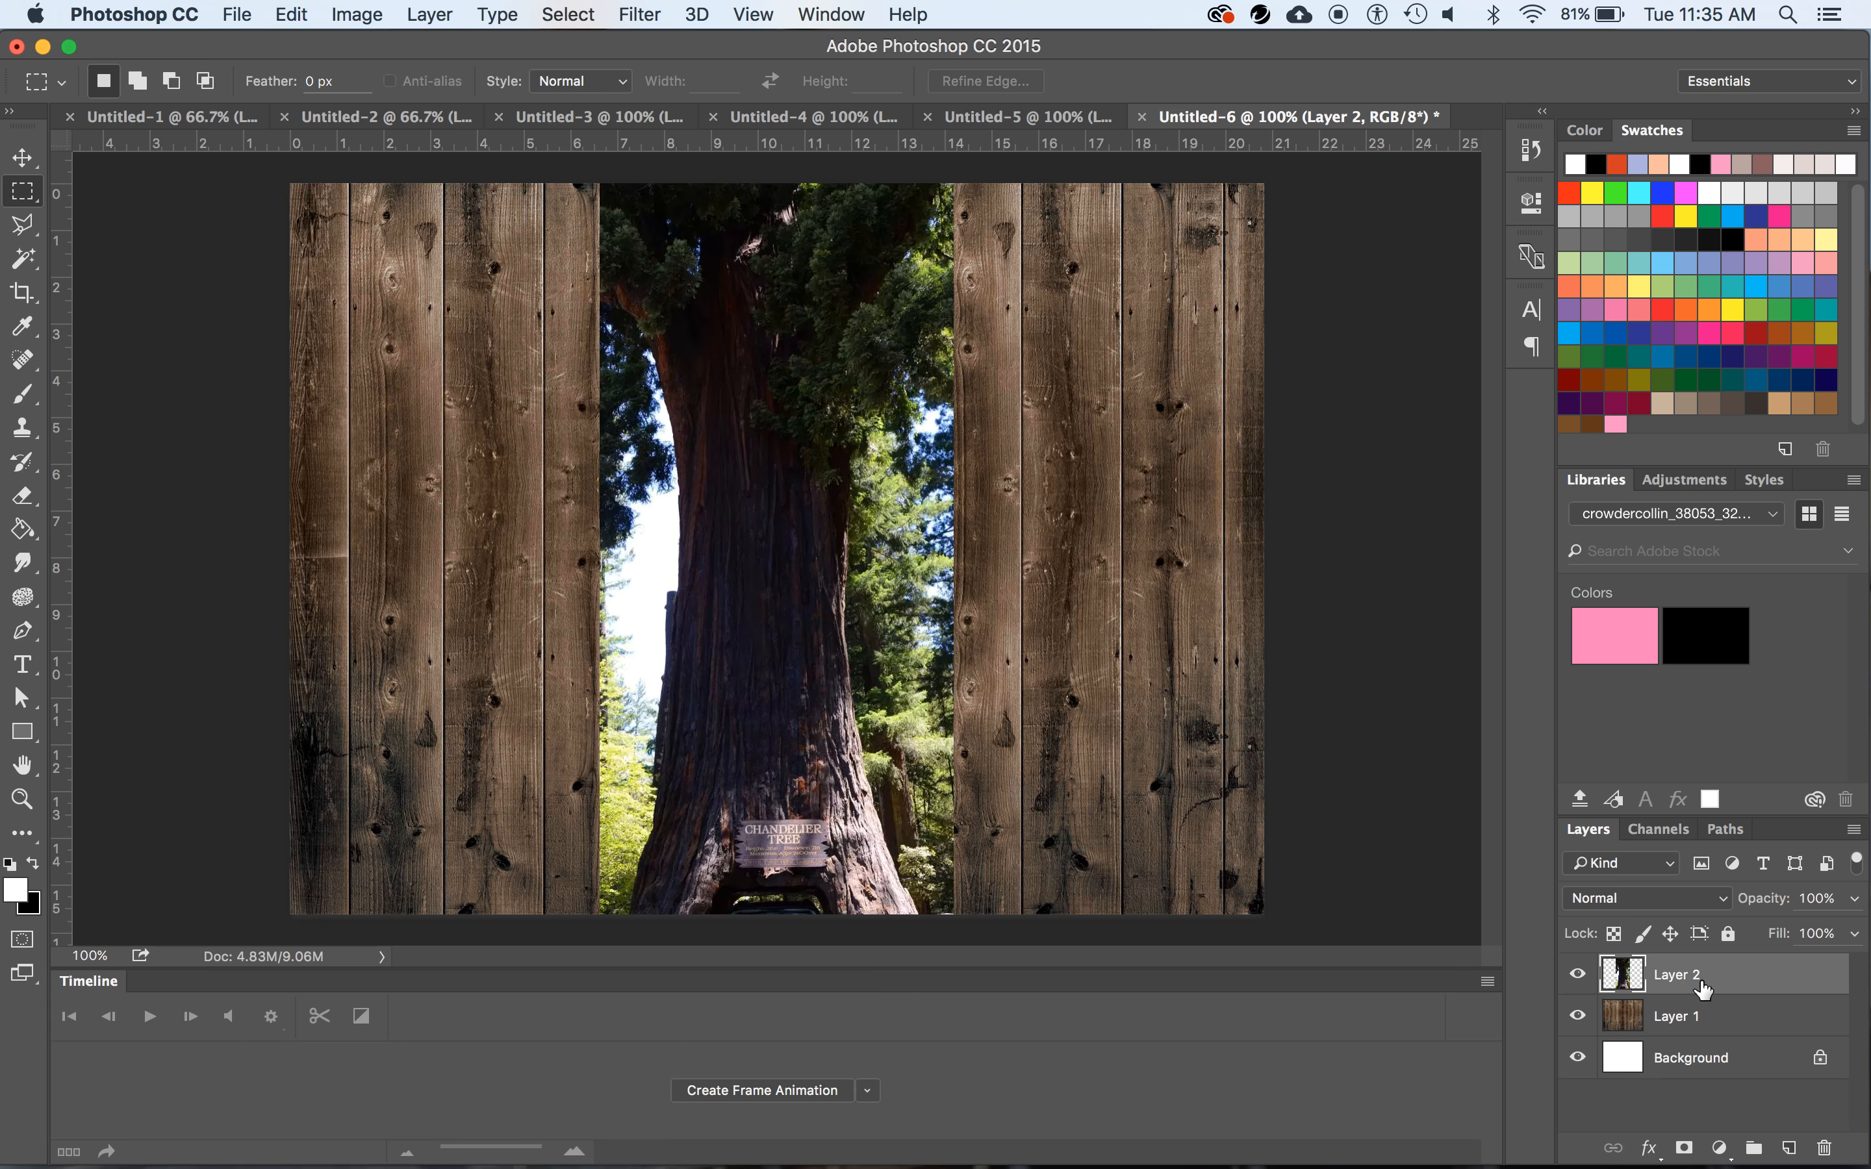
Rename the pasted tree layer as tallTree and the wood plank layer as barnwood
double_click(1690, 979)
text(tallTree)
key(Return)
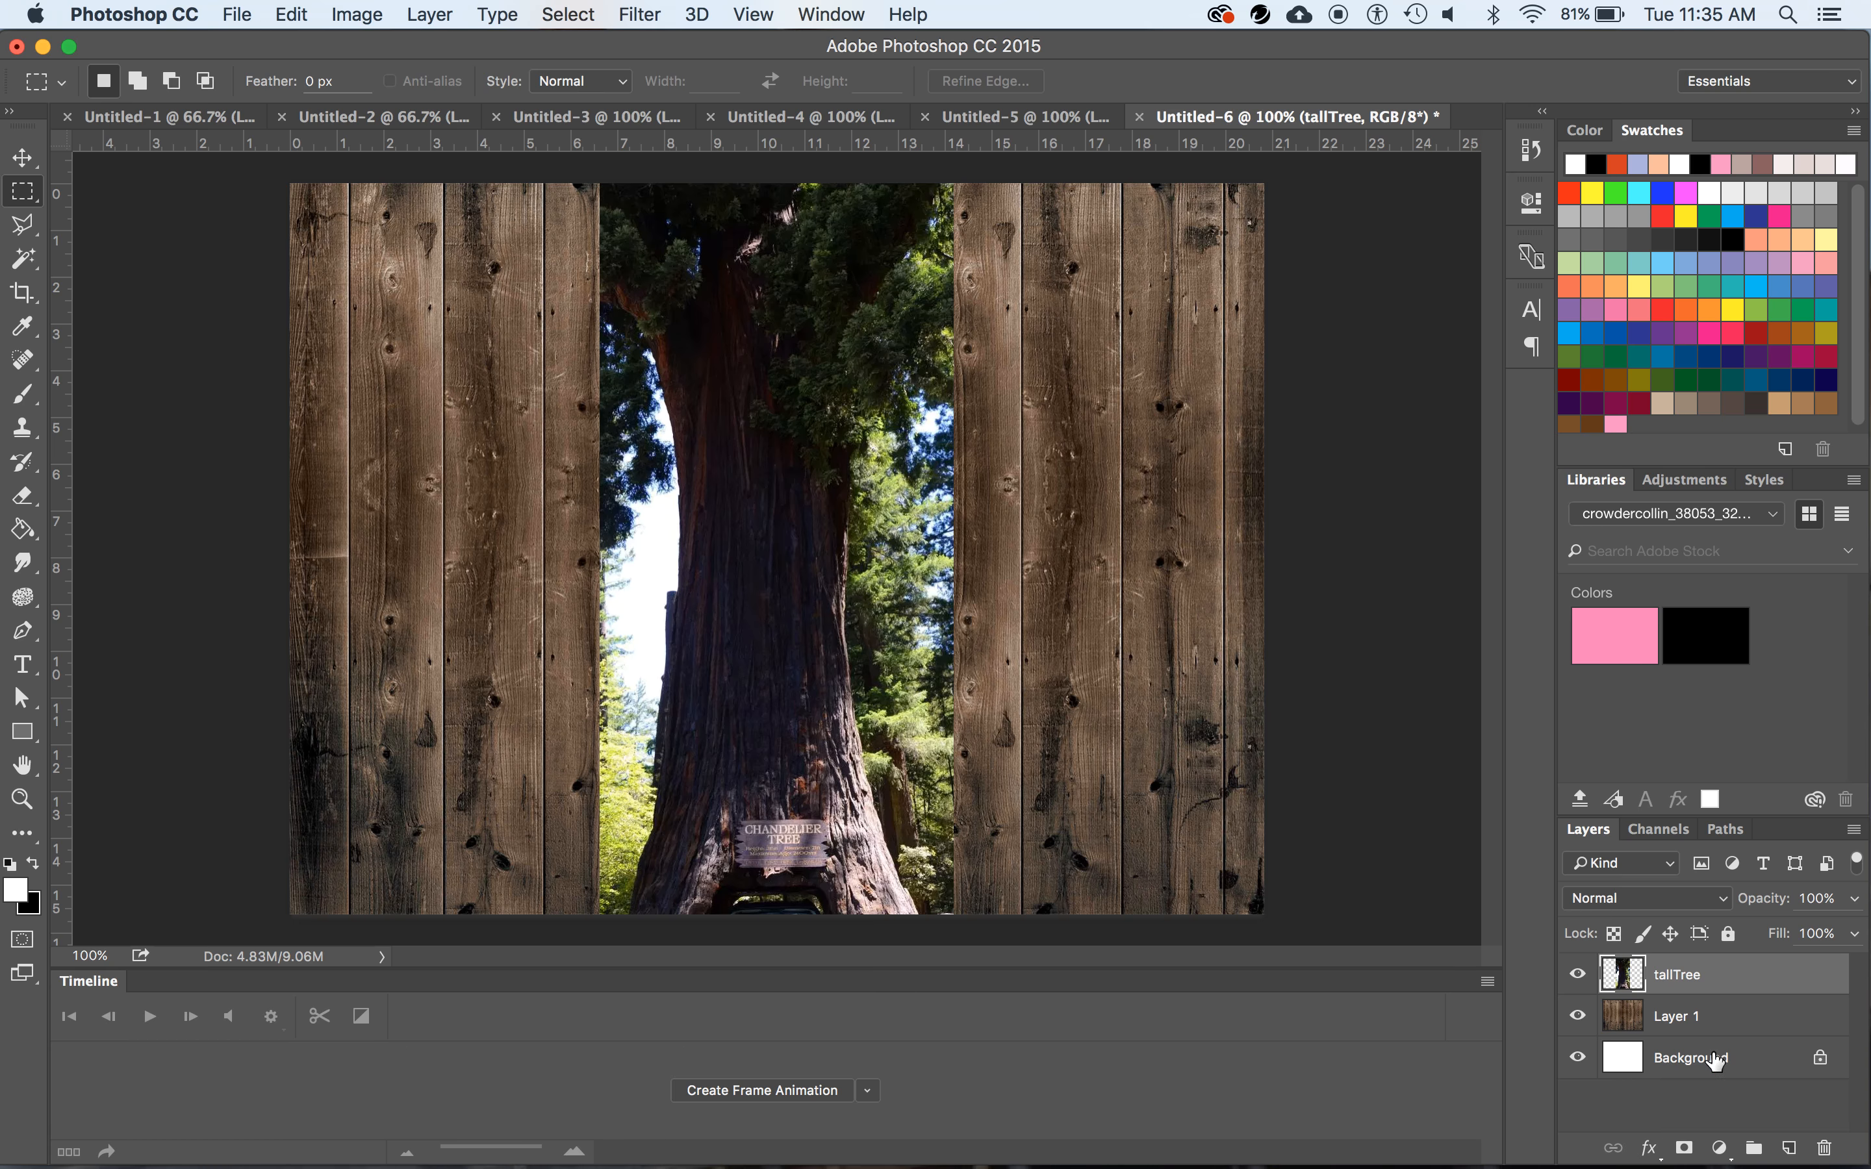
double_click(1681, 1016)
text(barnwood)
key(Return)
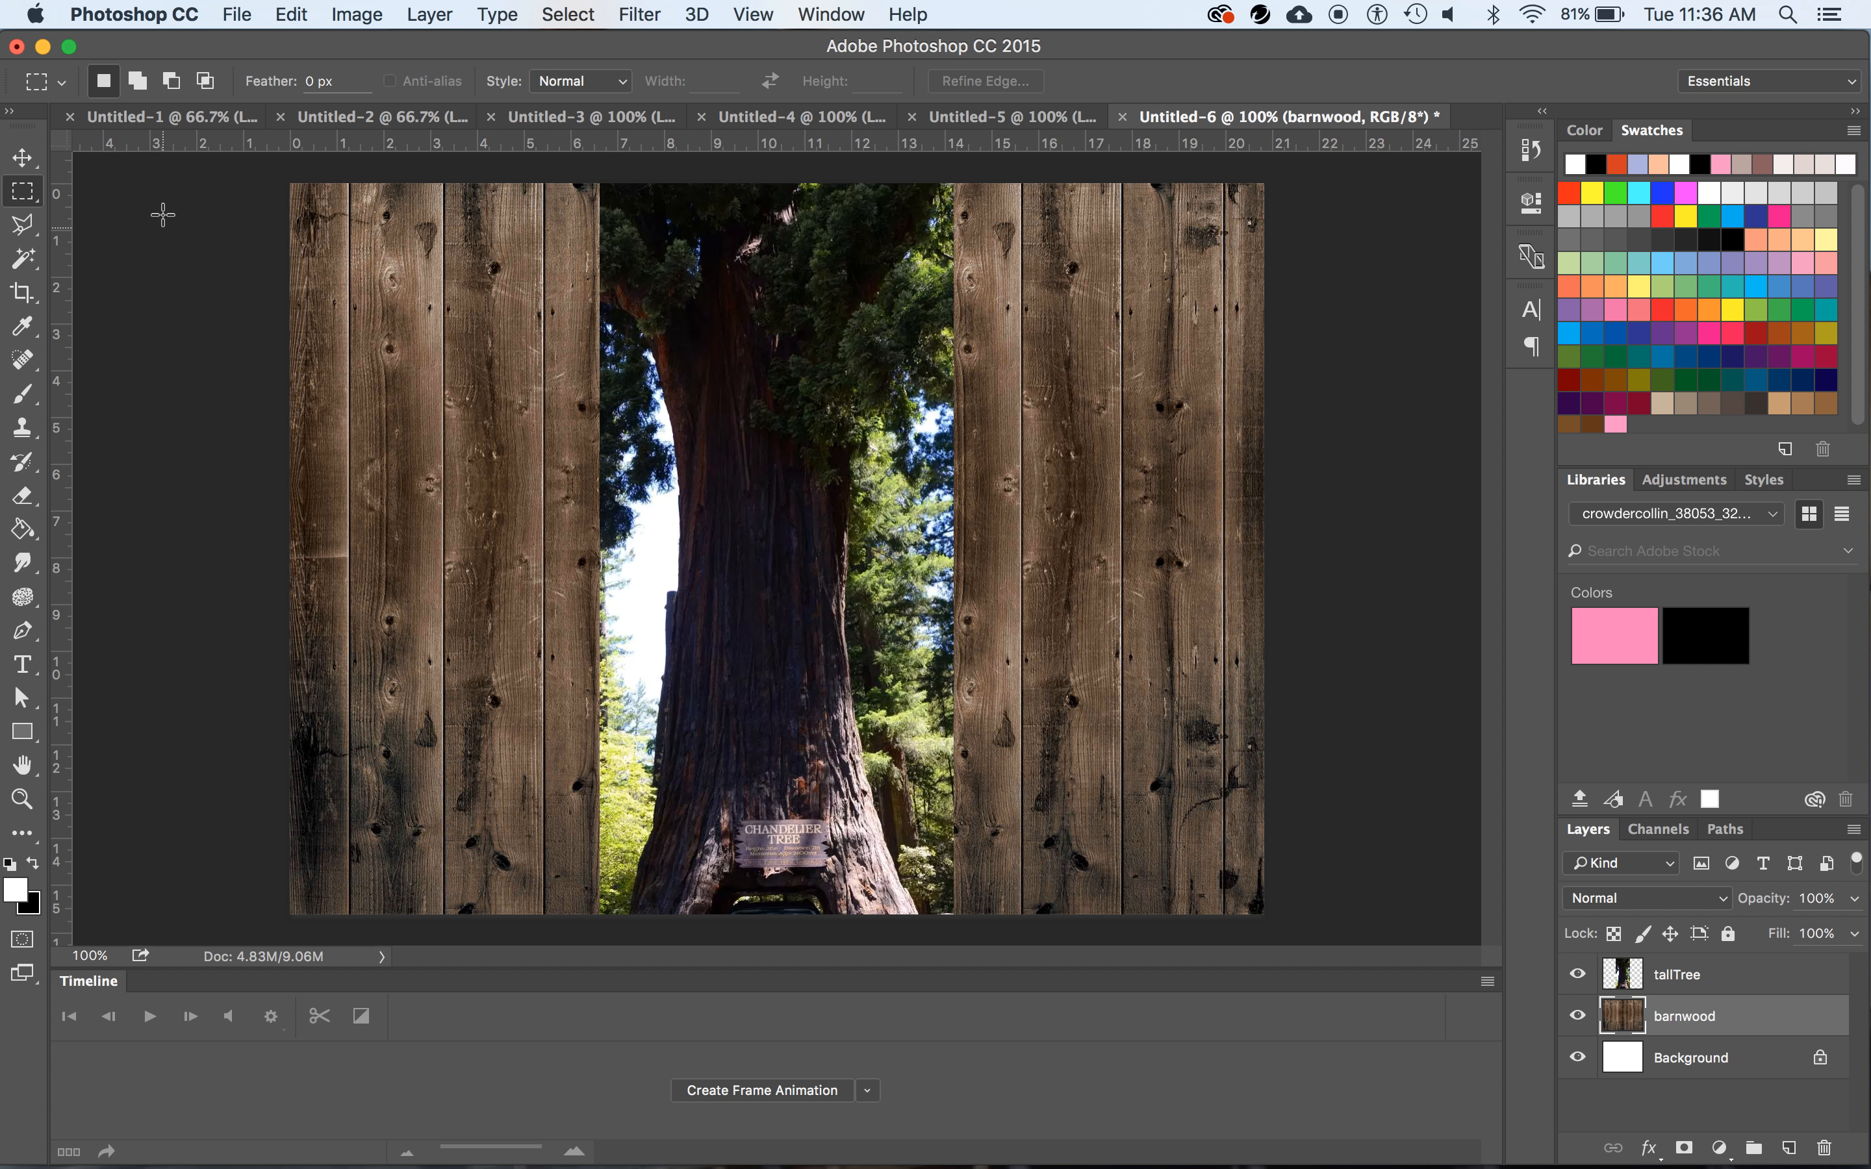
Activate the Move tool and select the tallTree layer
click(24, 165)
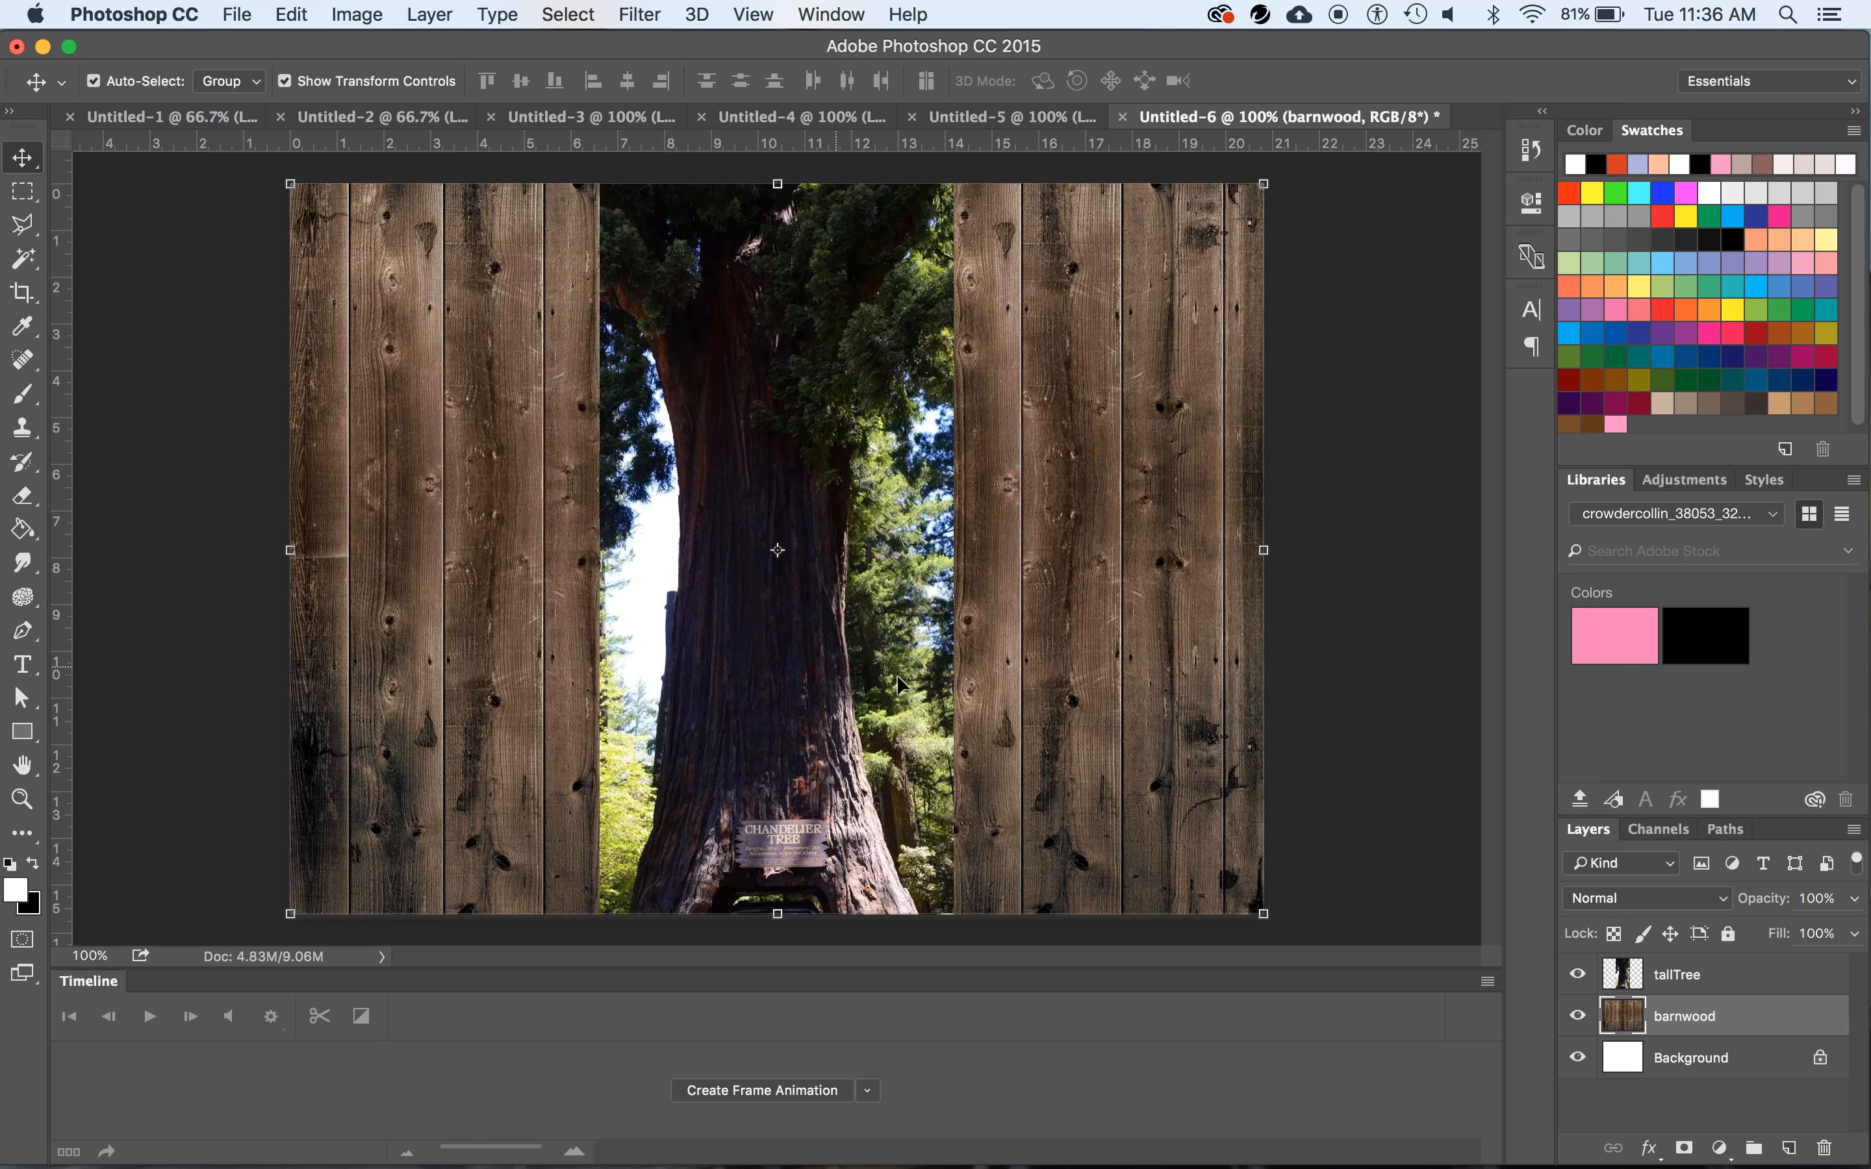
click(1705, 975)
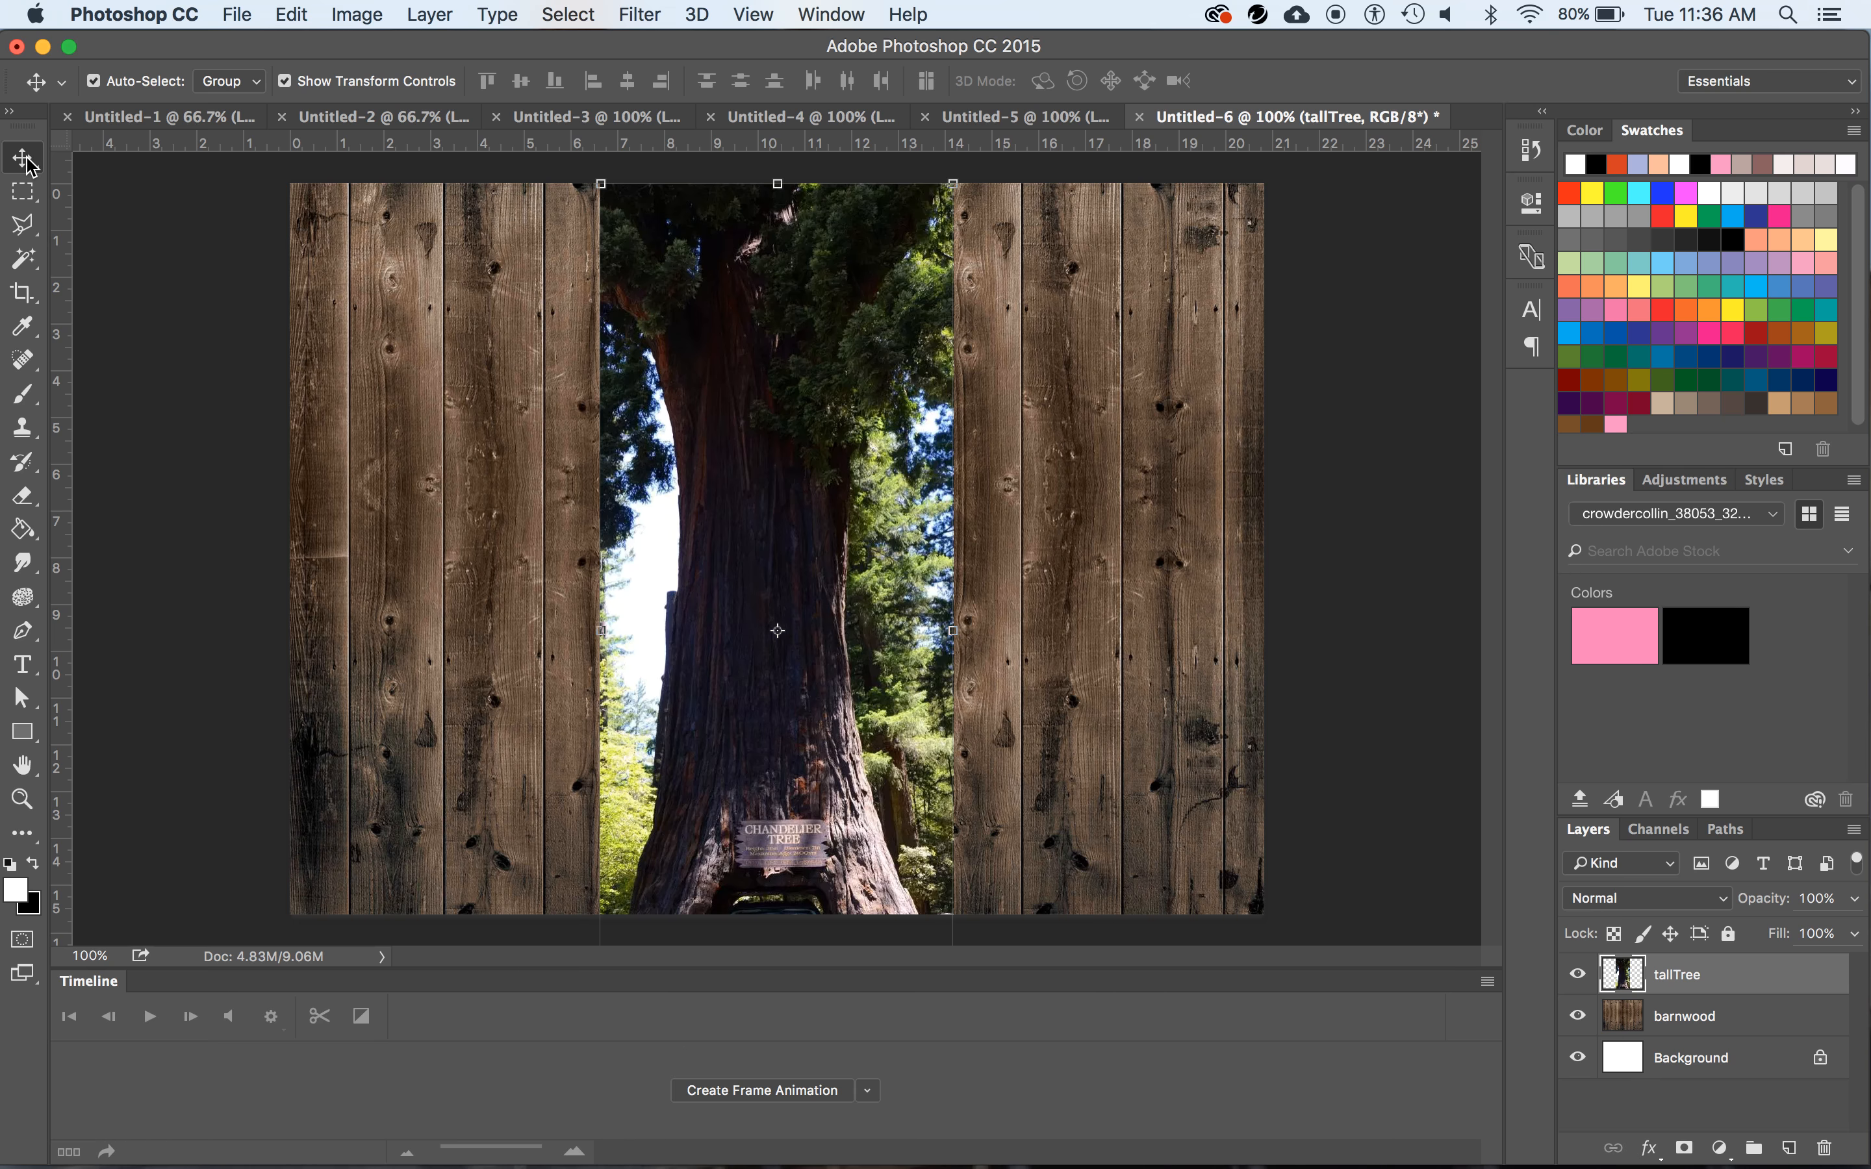
click(948, 186)
drag(948, 186, 837, 403)
drag(715, 517, 471, 334)
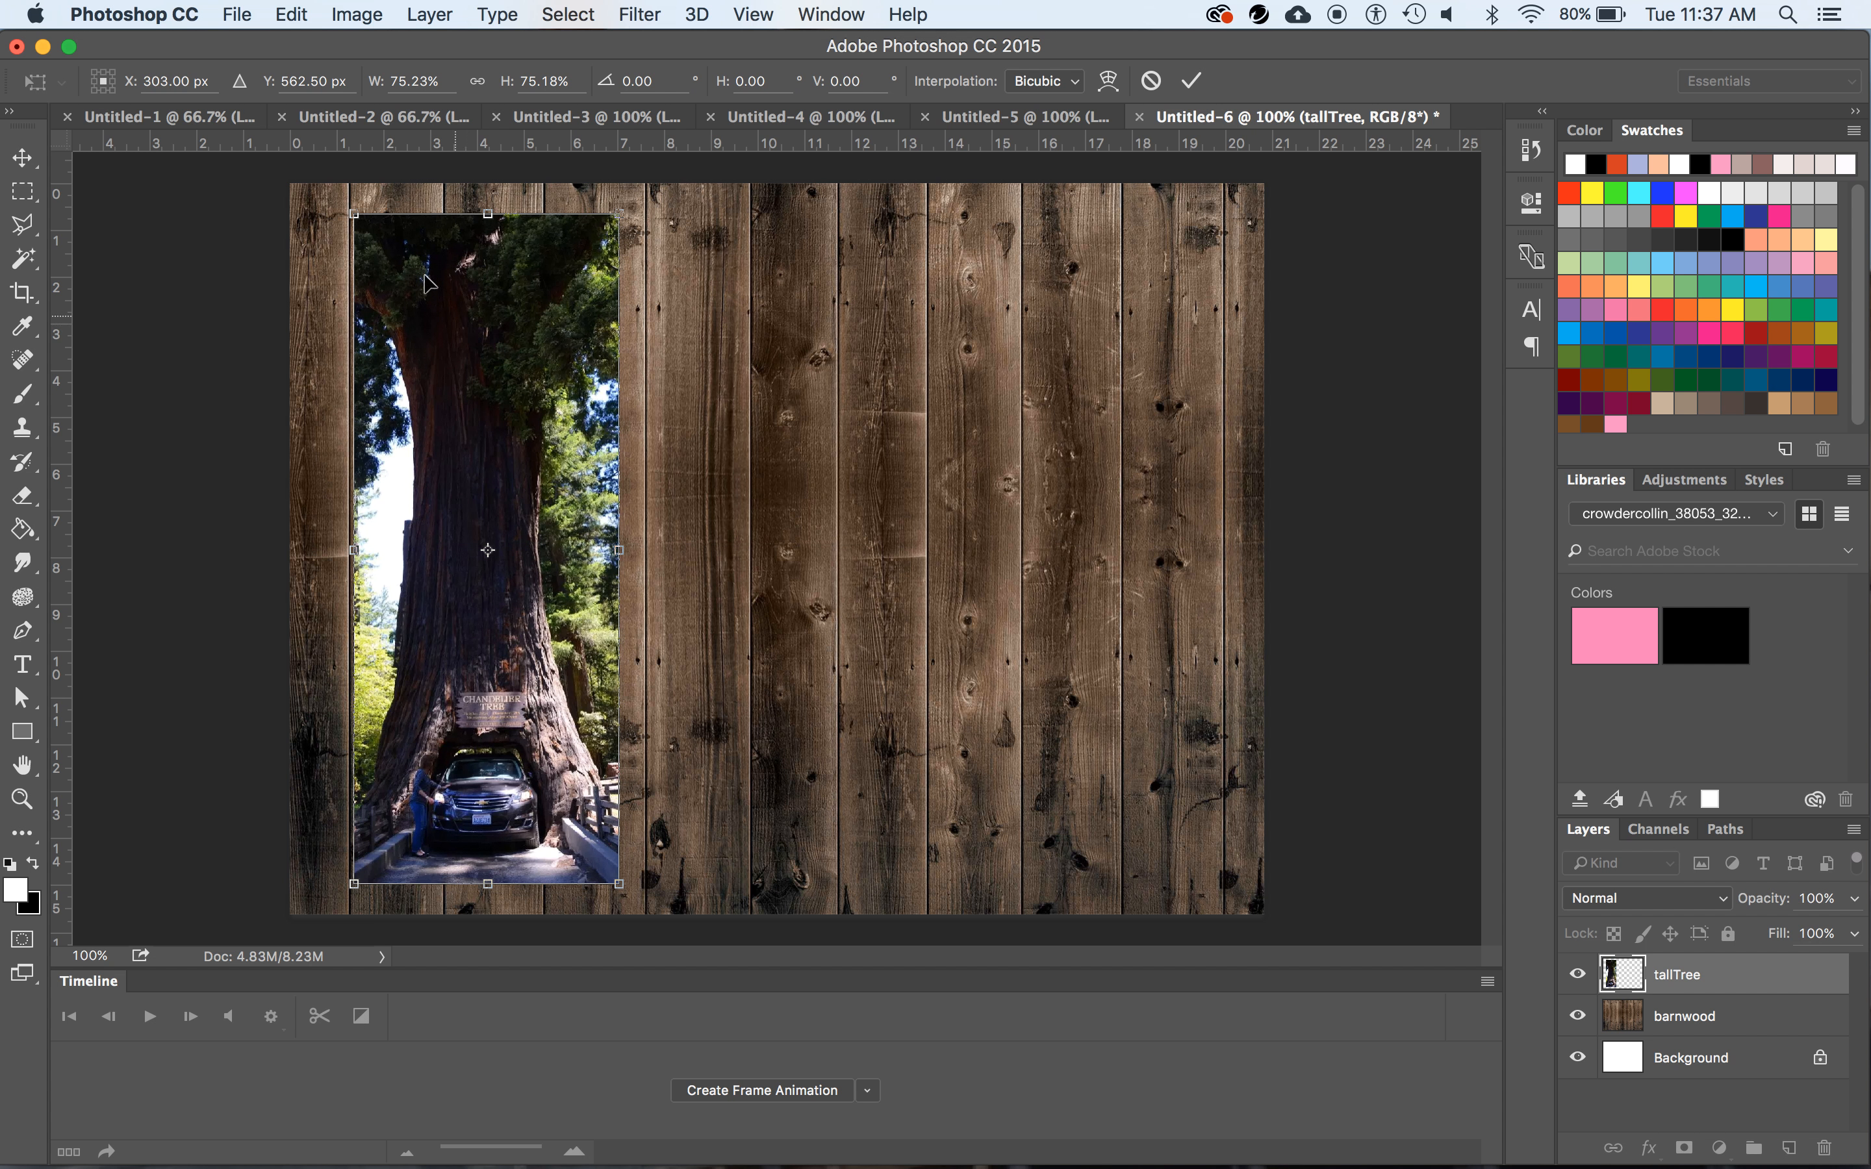
click(209, 121)
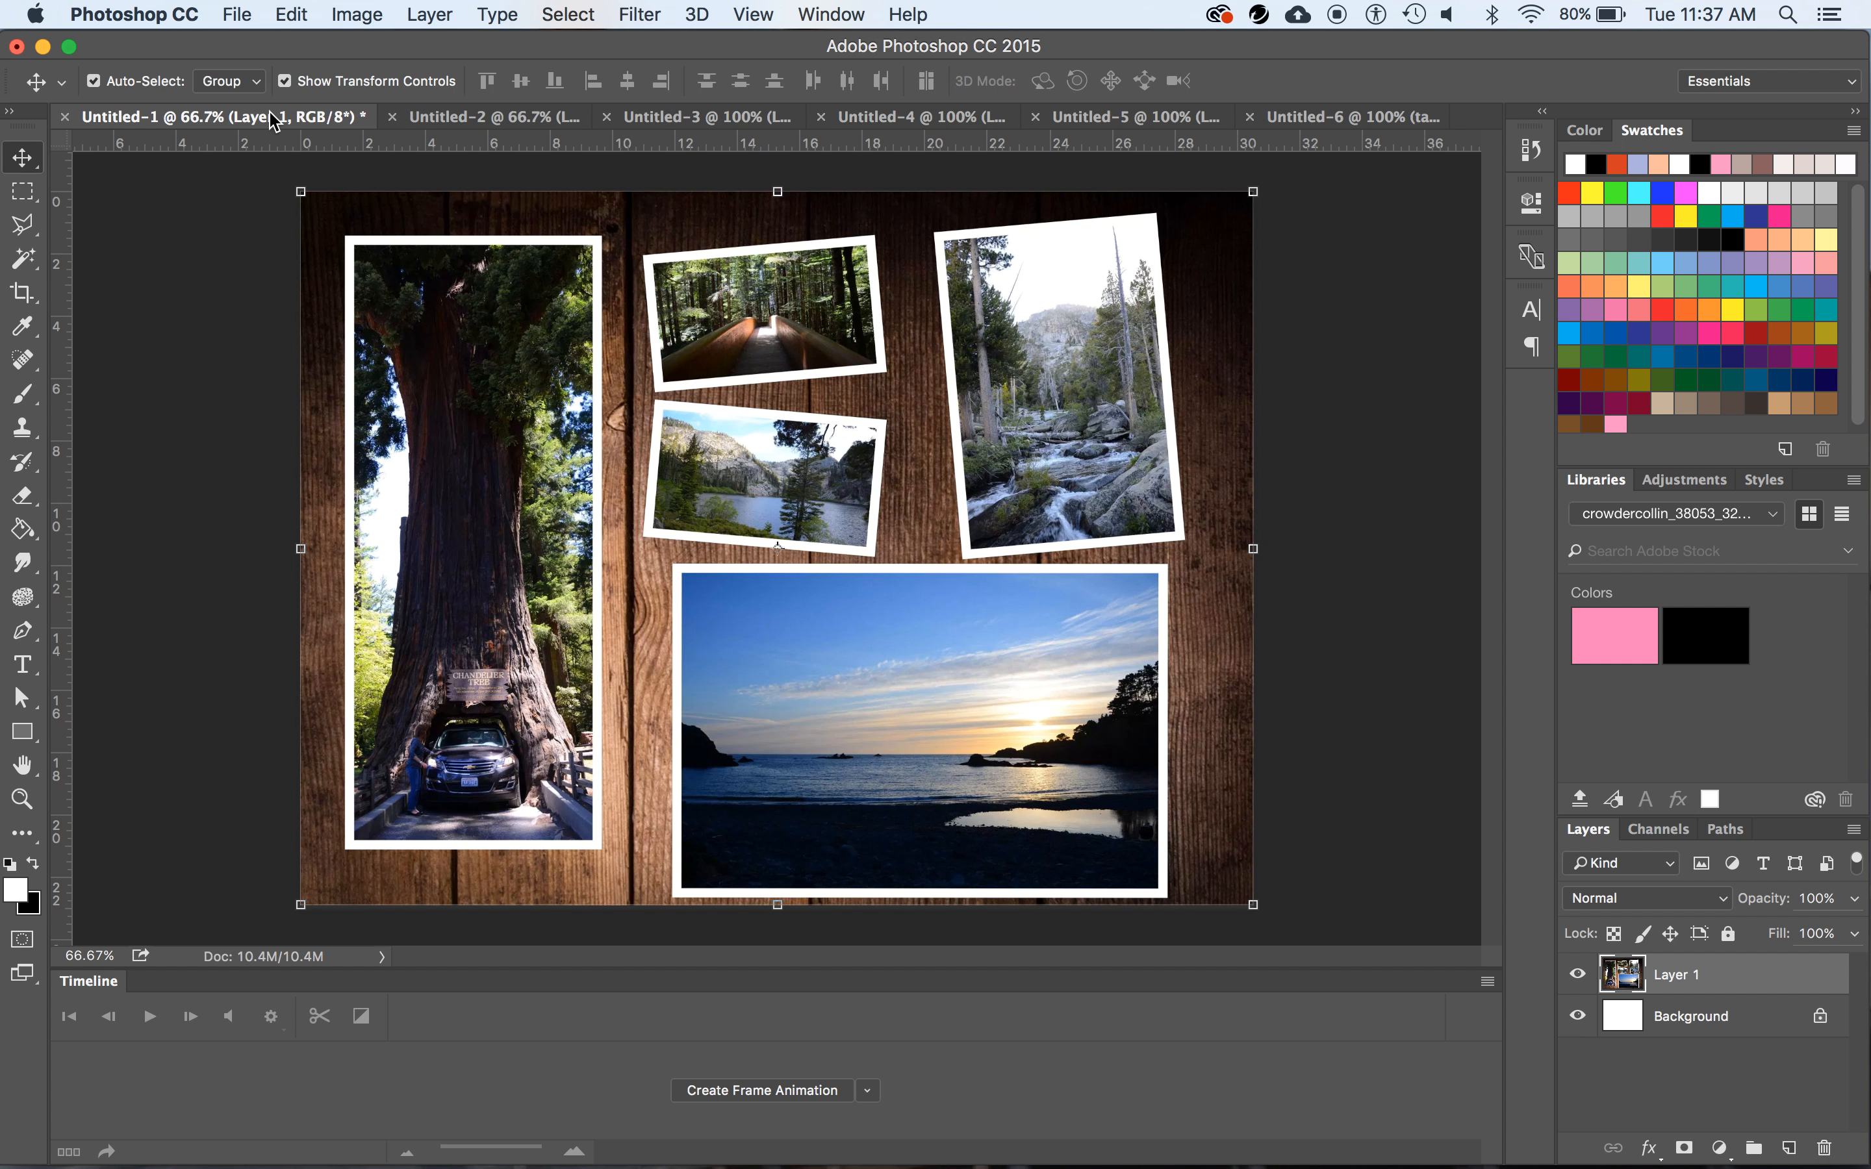
click(1327, 118)
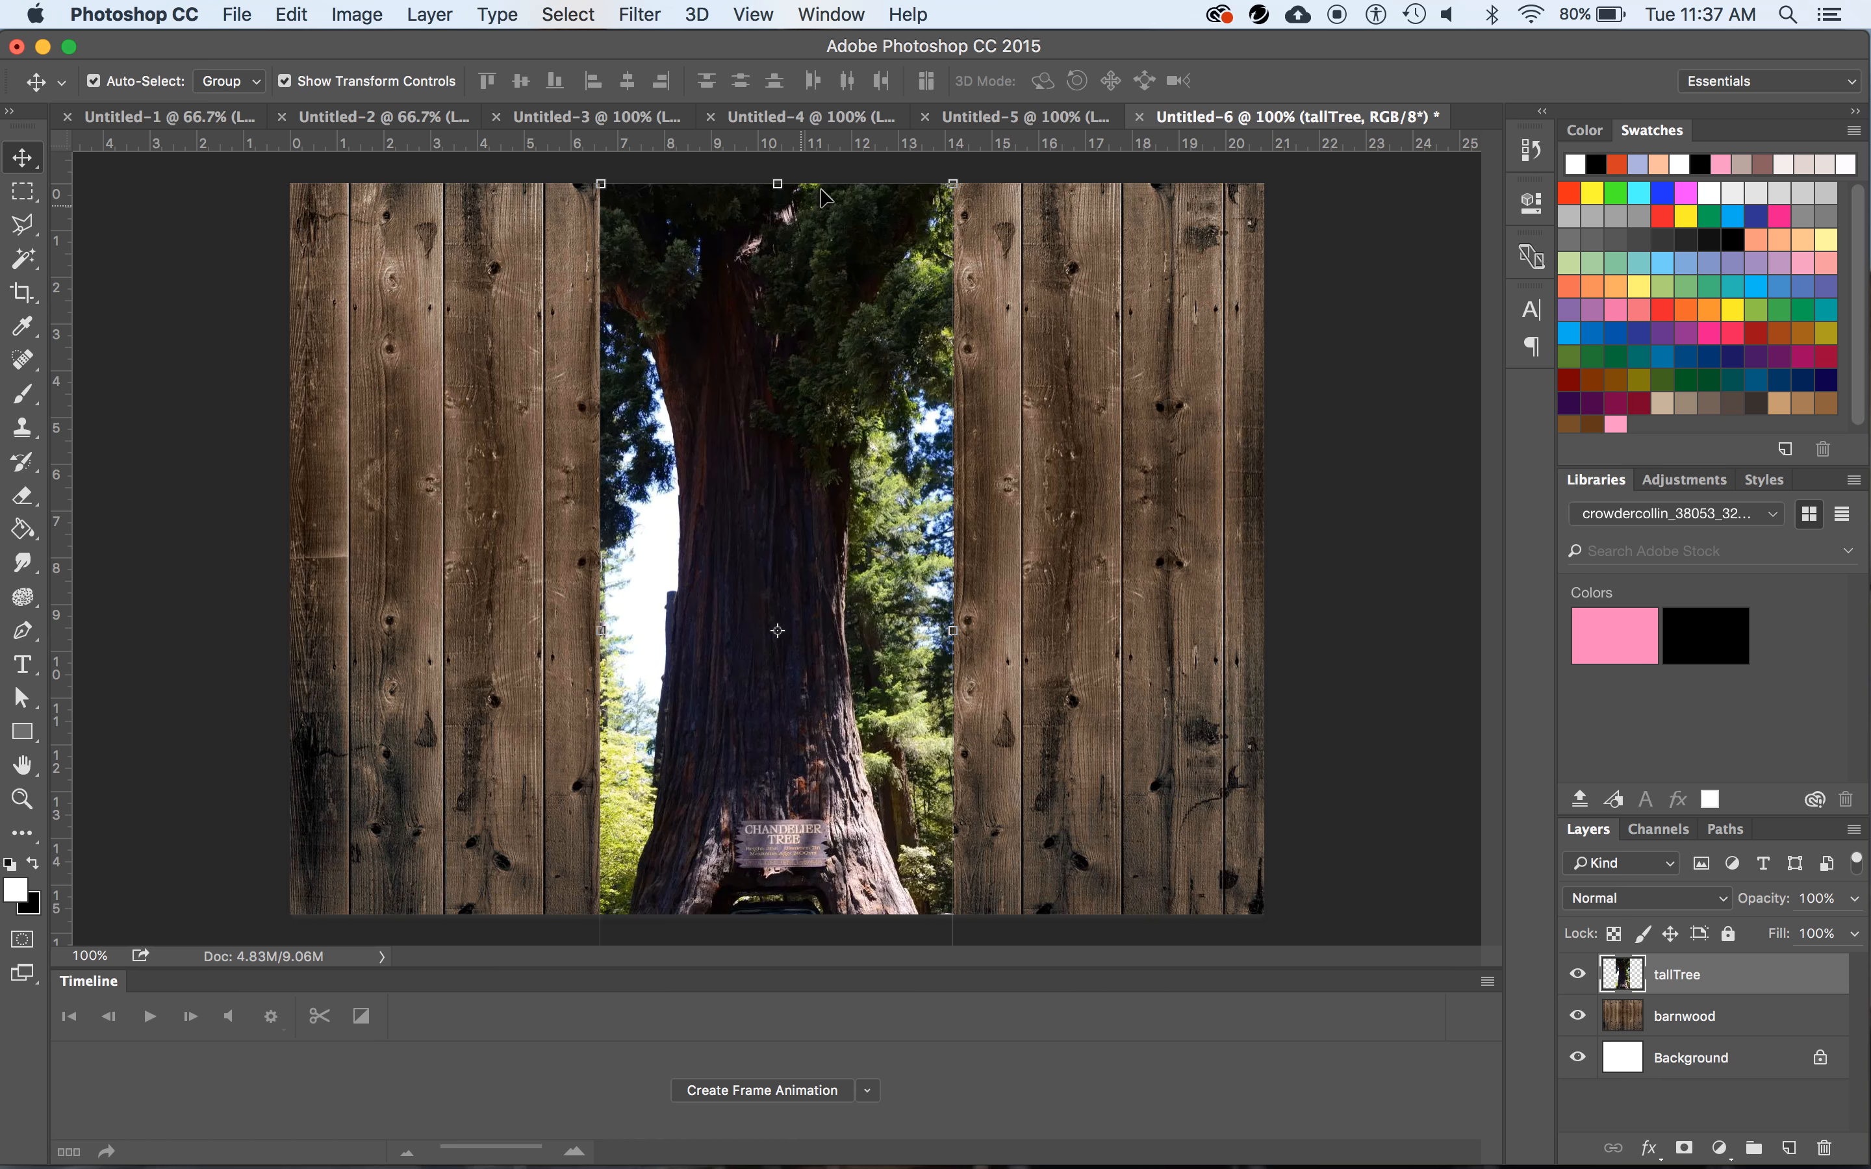
Scale the tallTree photo proportionally to about 69%, place it along the left side of the wood background and apply the transformation
drag(952, 184, 803, 598)
drag(710, 688, 460, 324)
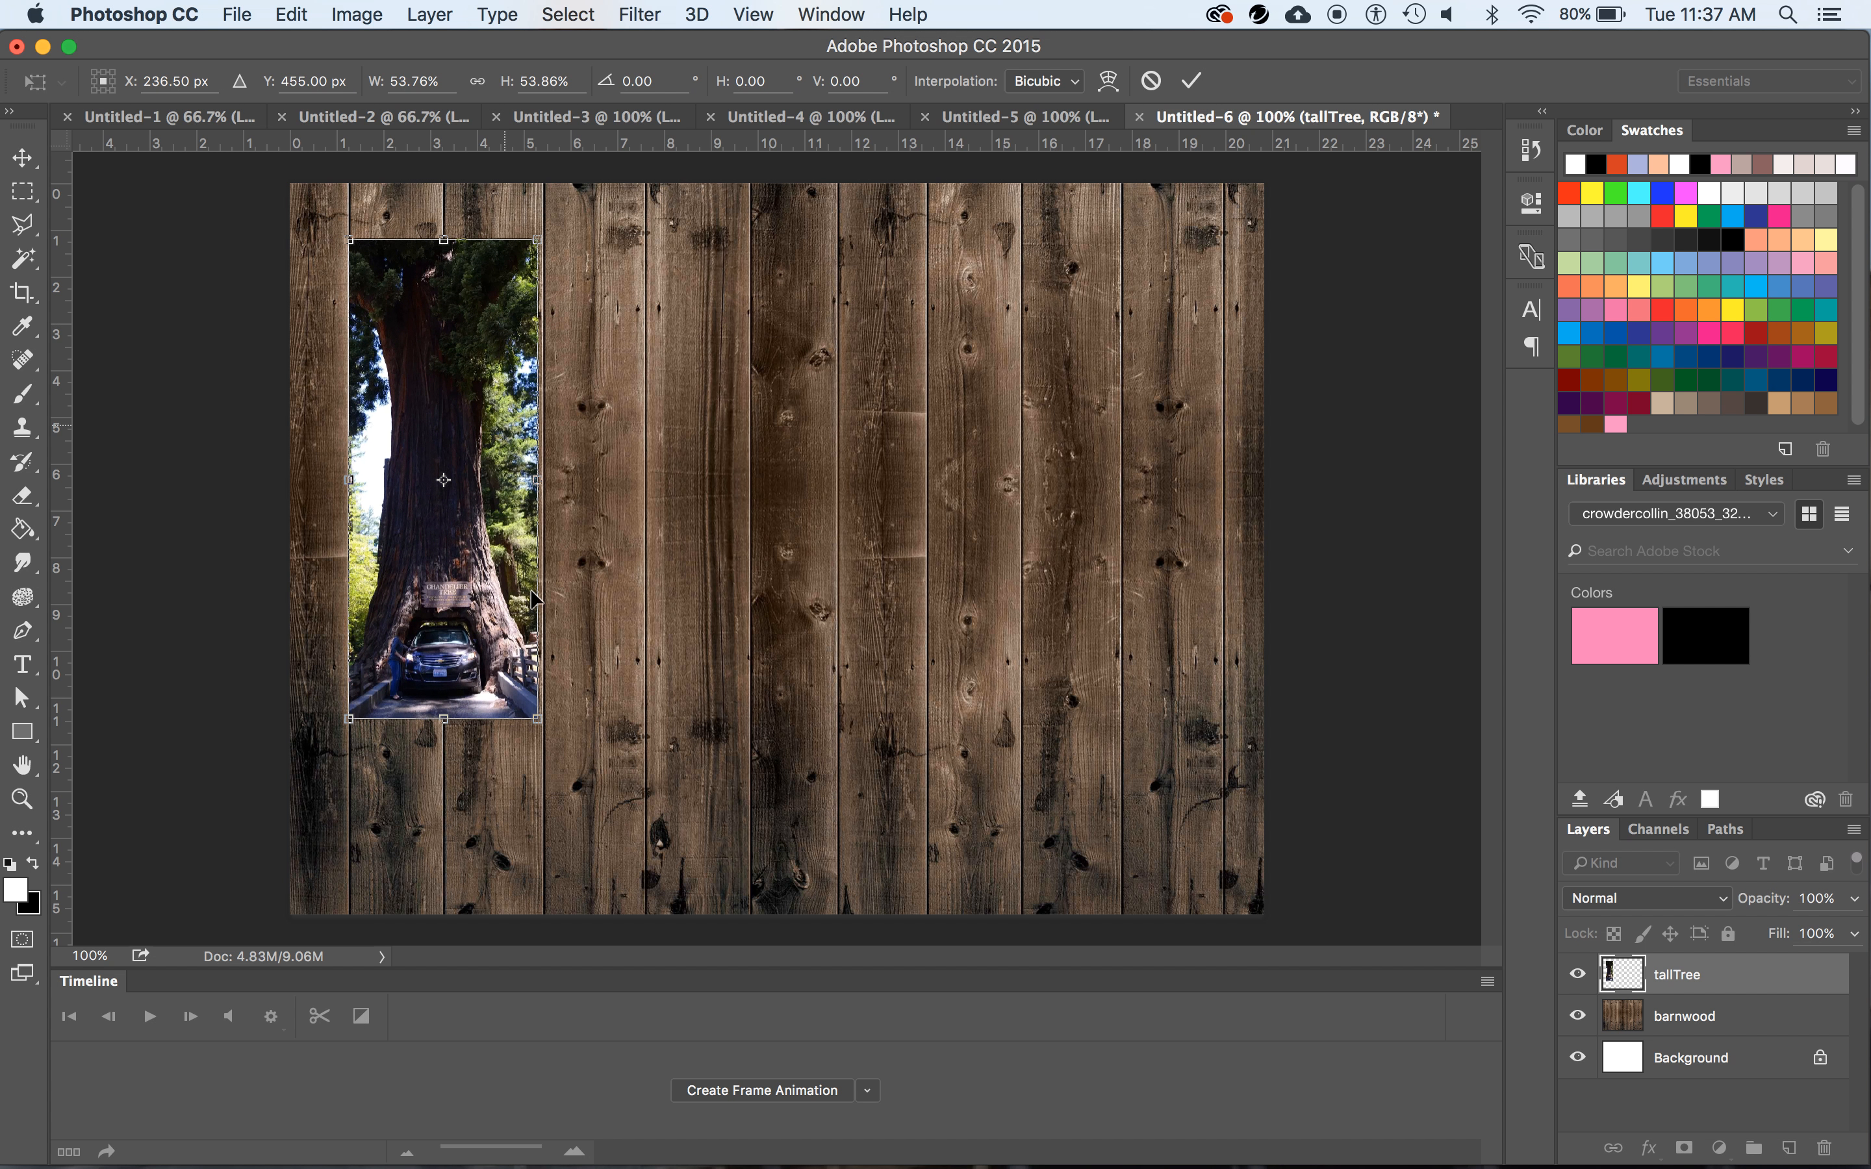
drag(566, 744, 621, 837)
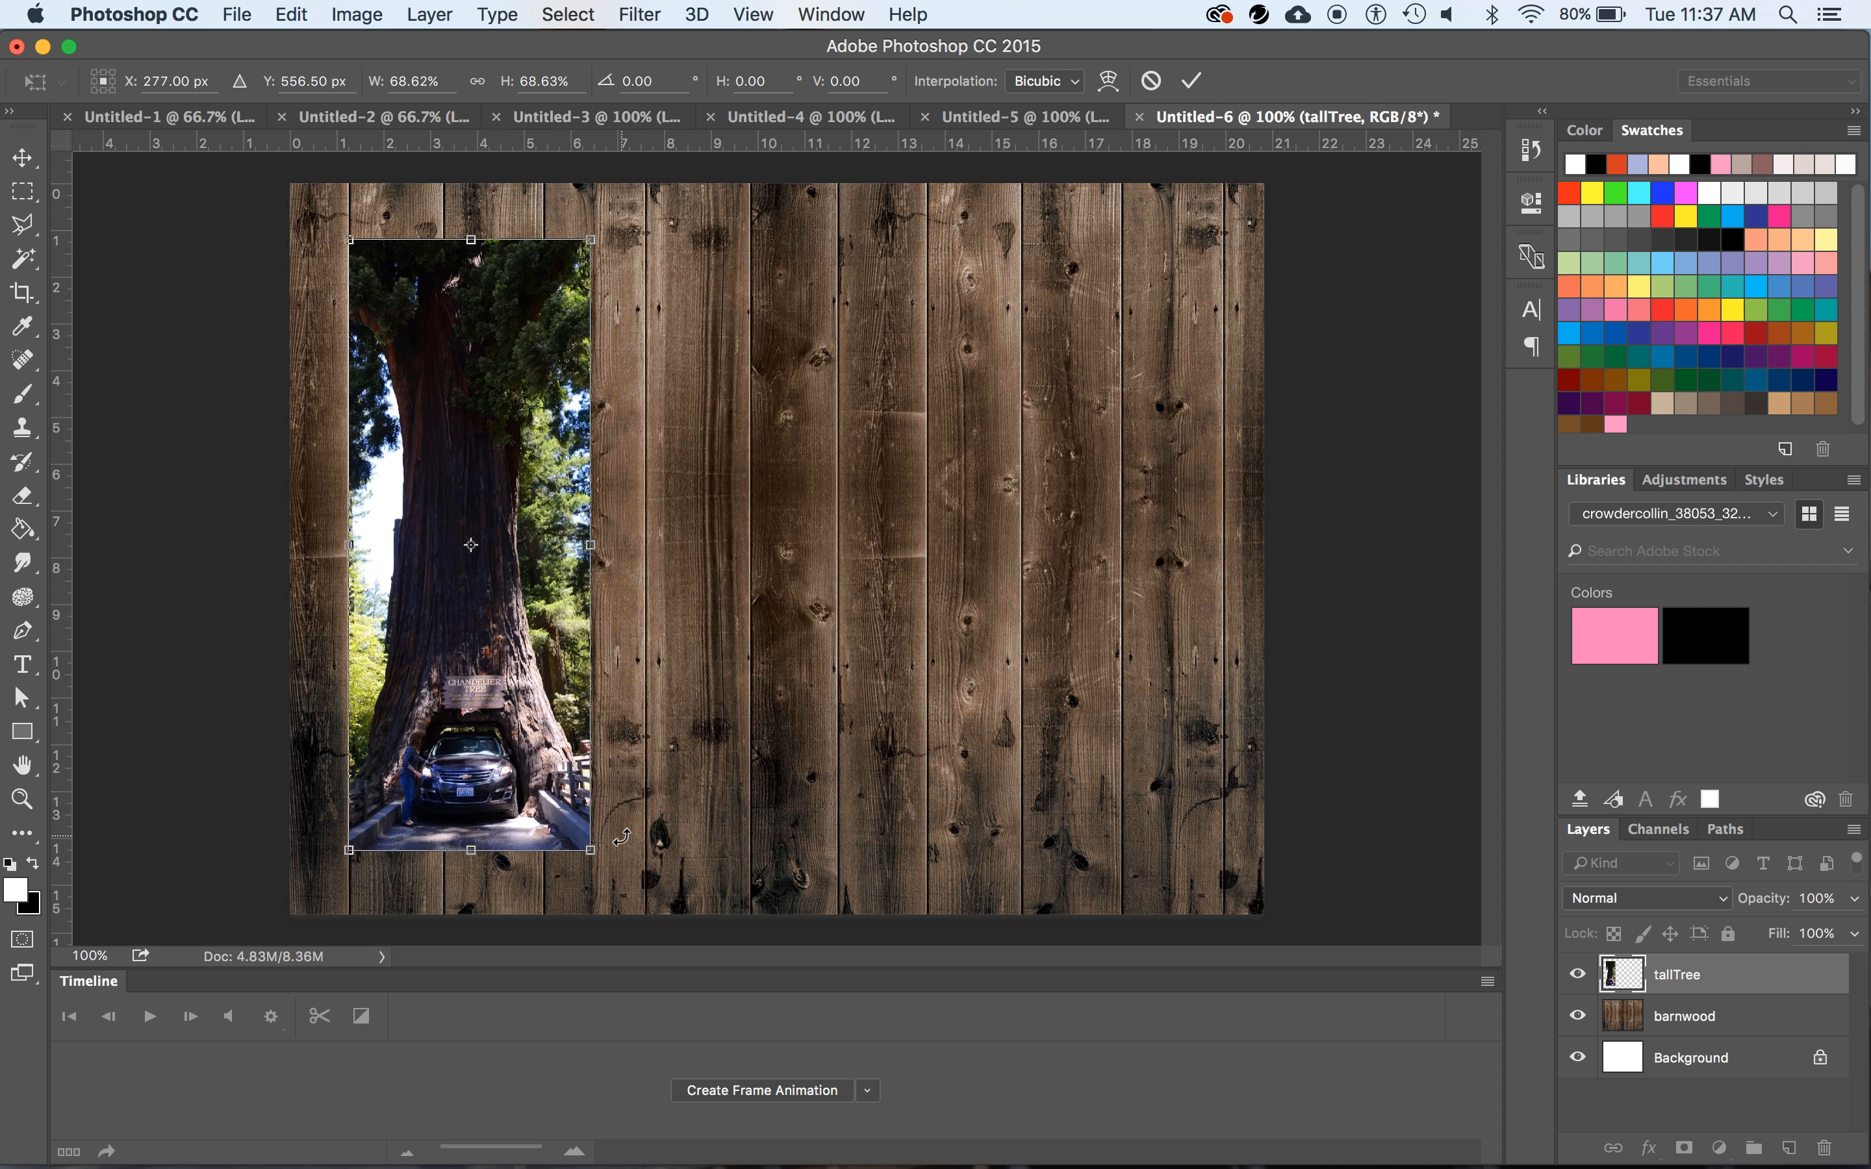
click(27, 158)
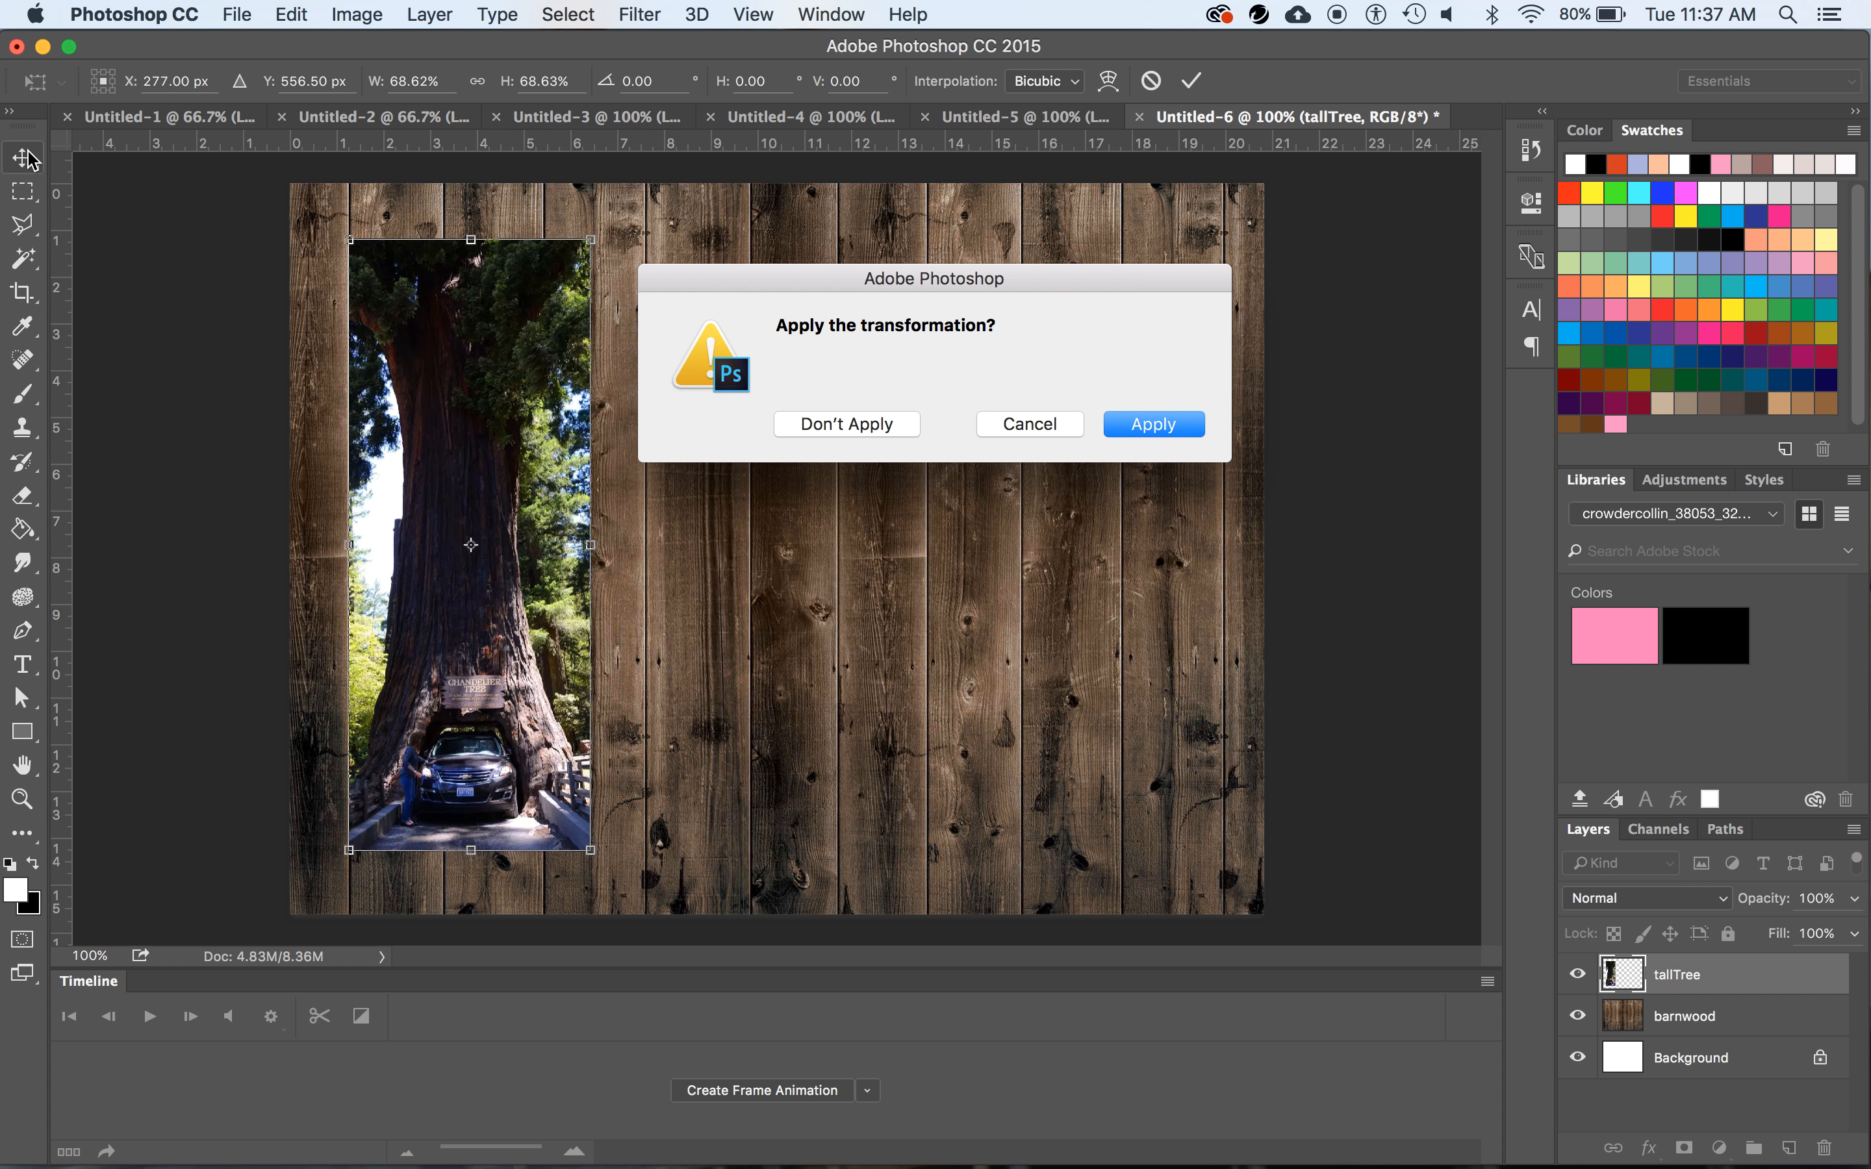
click(1181, 425)
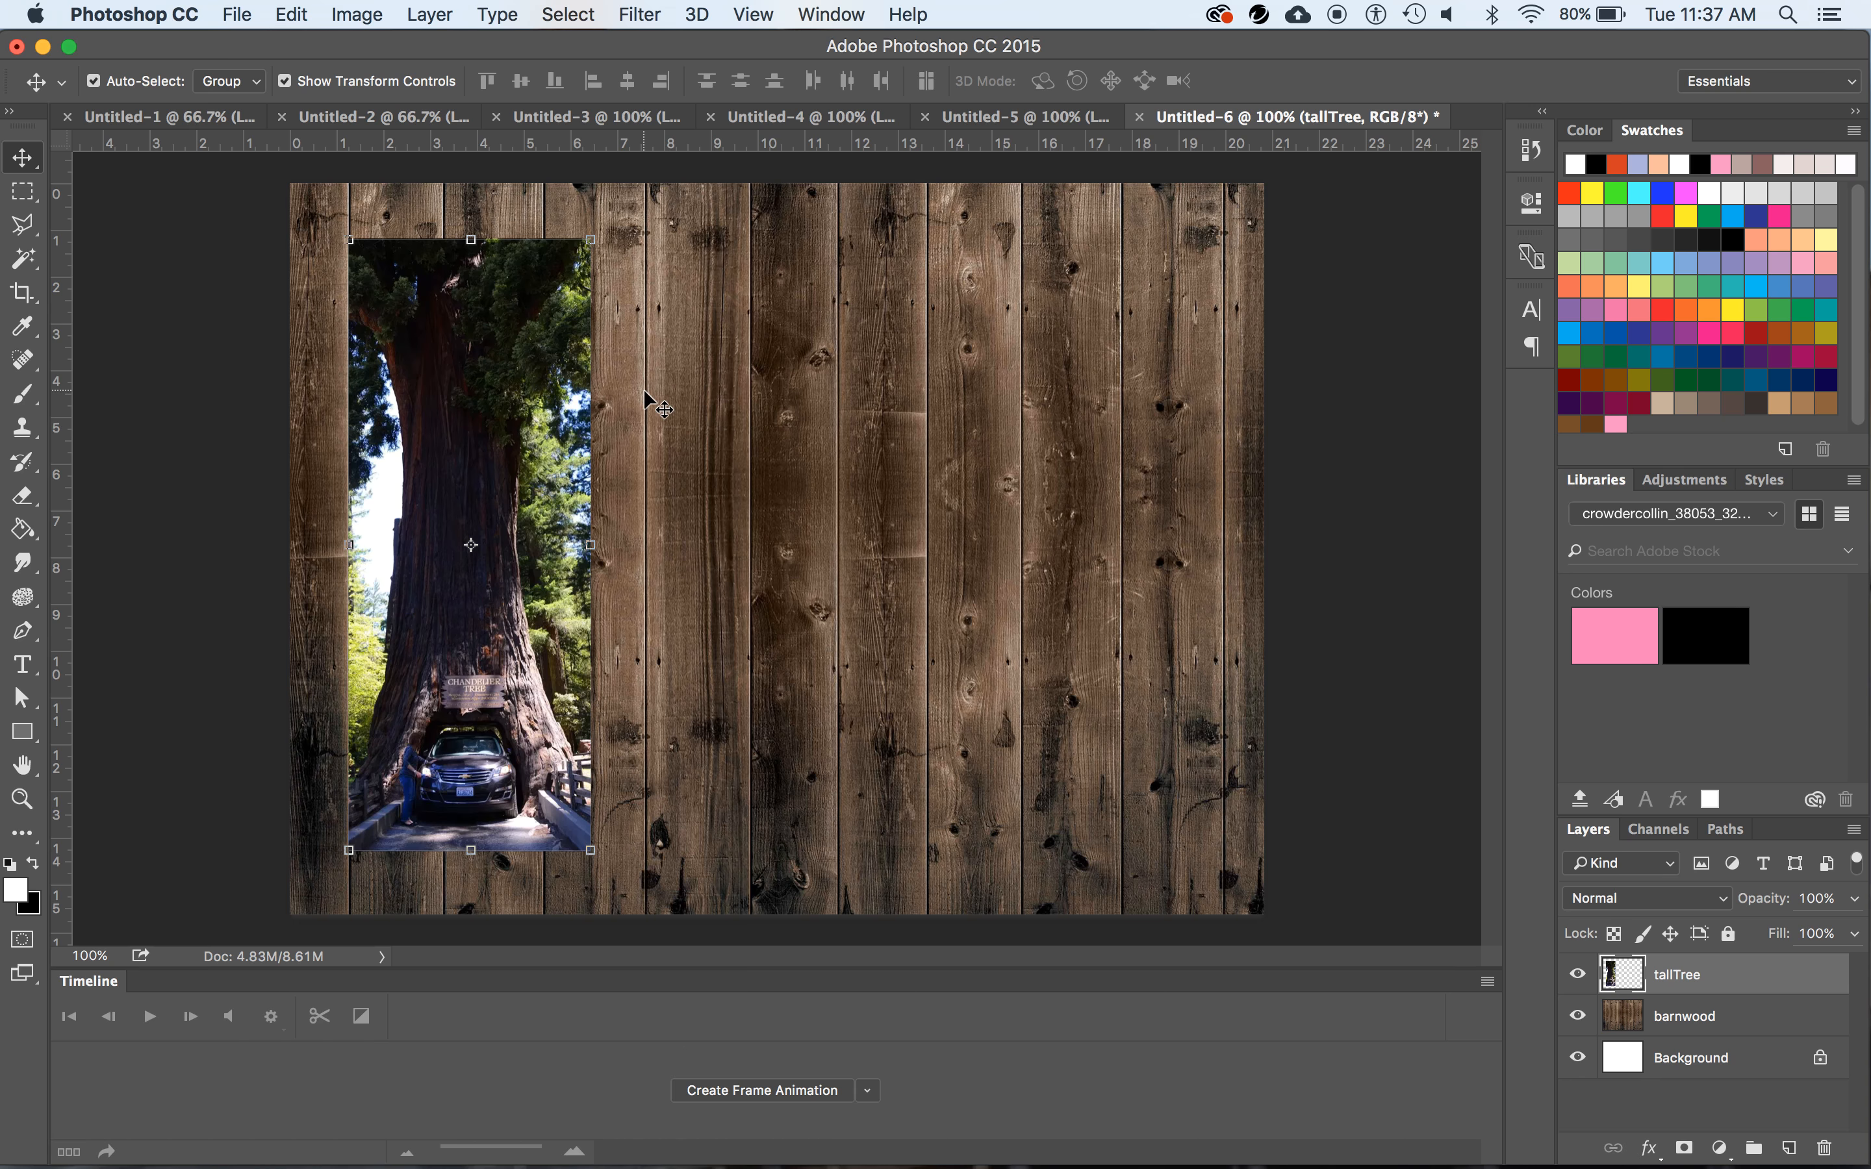
Compare with the finished collage in Untitled-1, and outline the tallTree photo in Untitled-6 with a 12 px white outside stroke
click(150, 124)
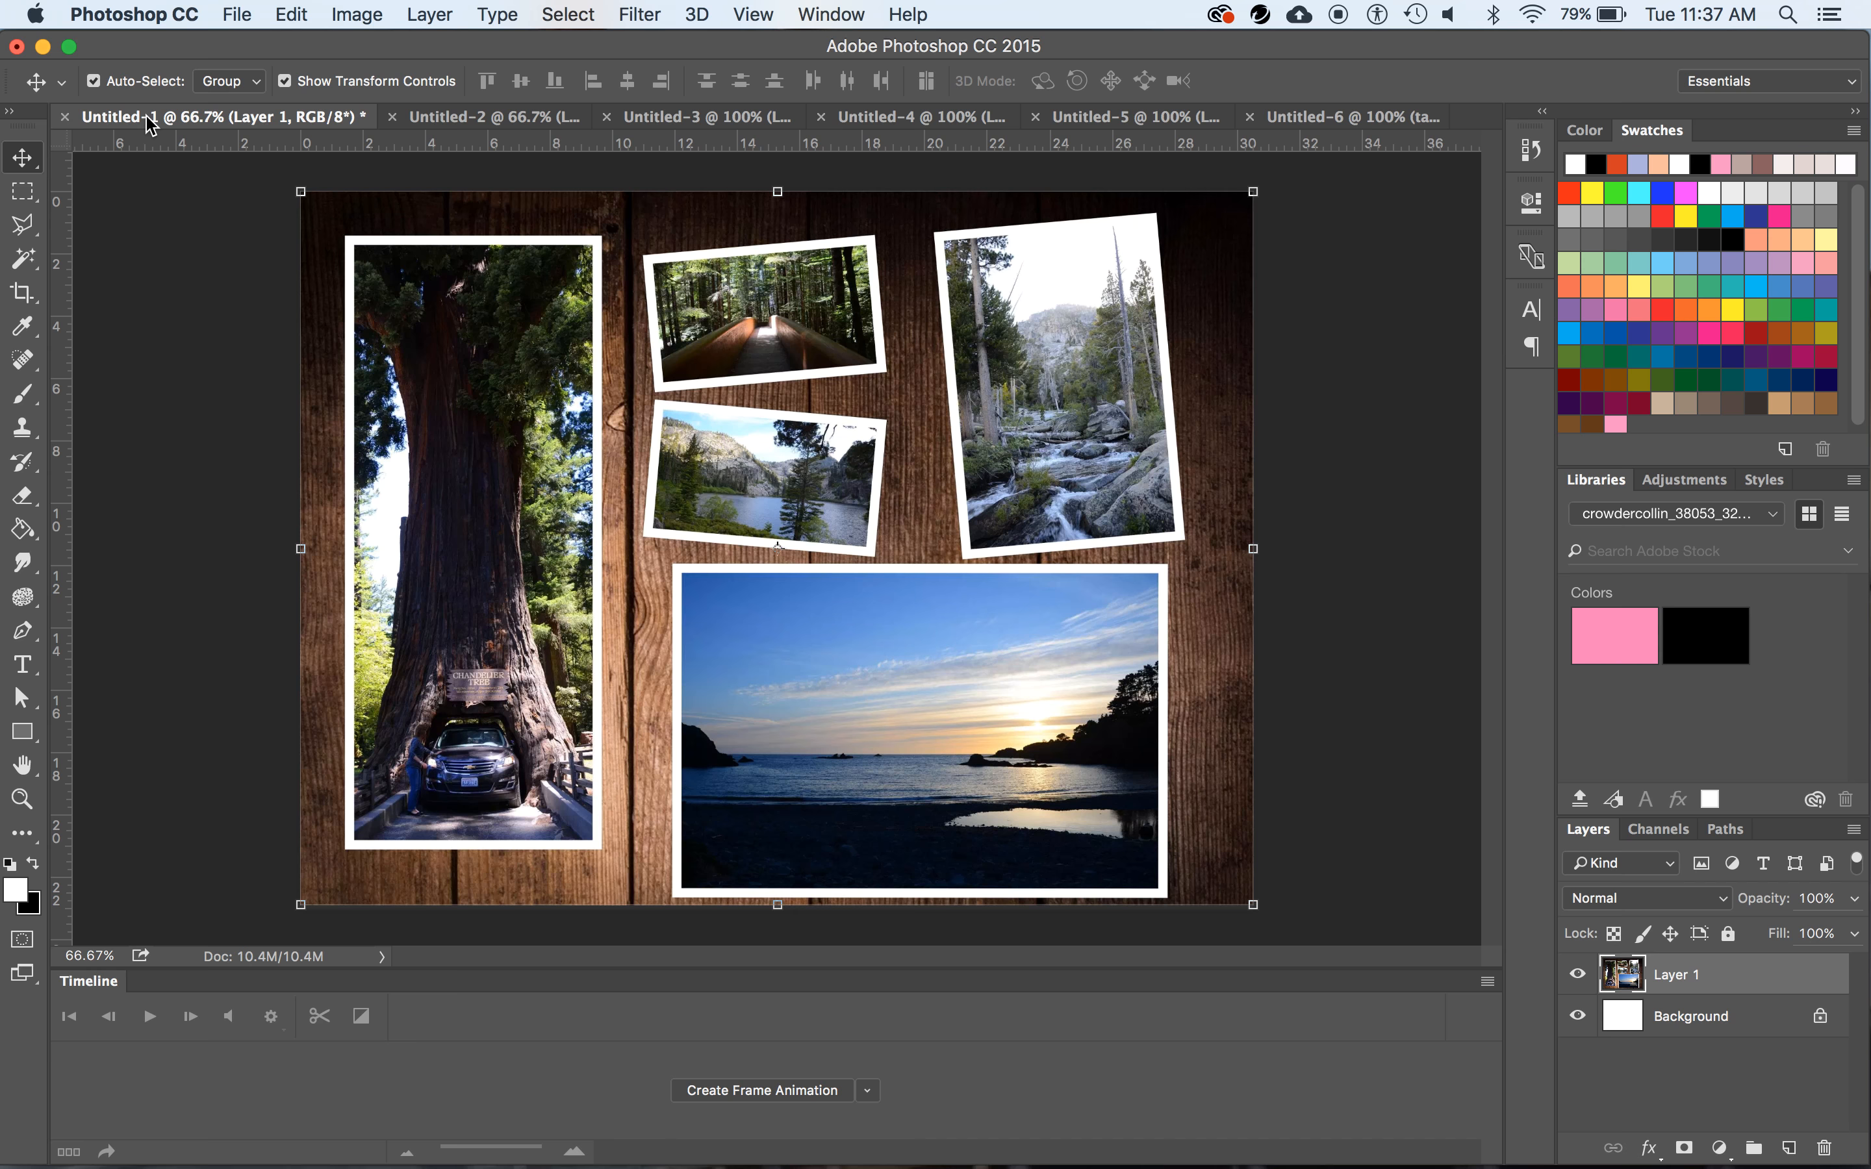
click(1341, 124)
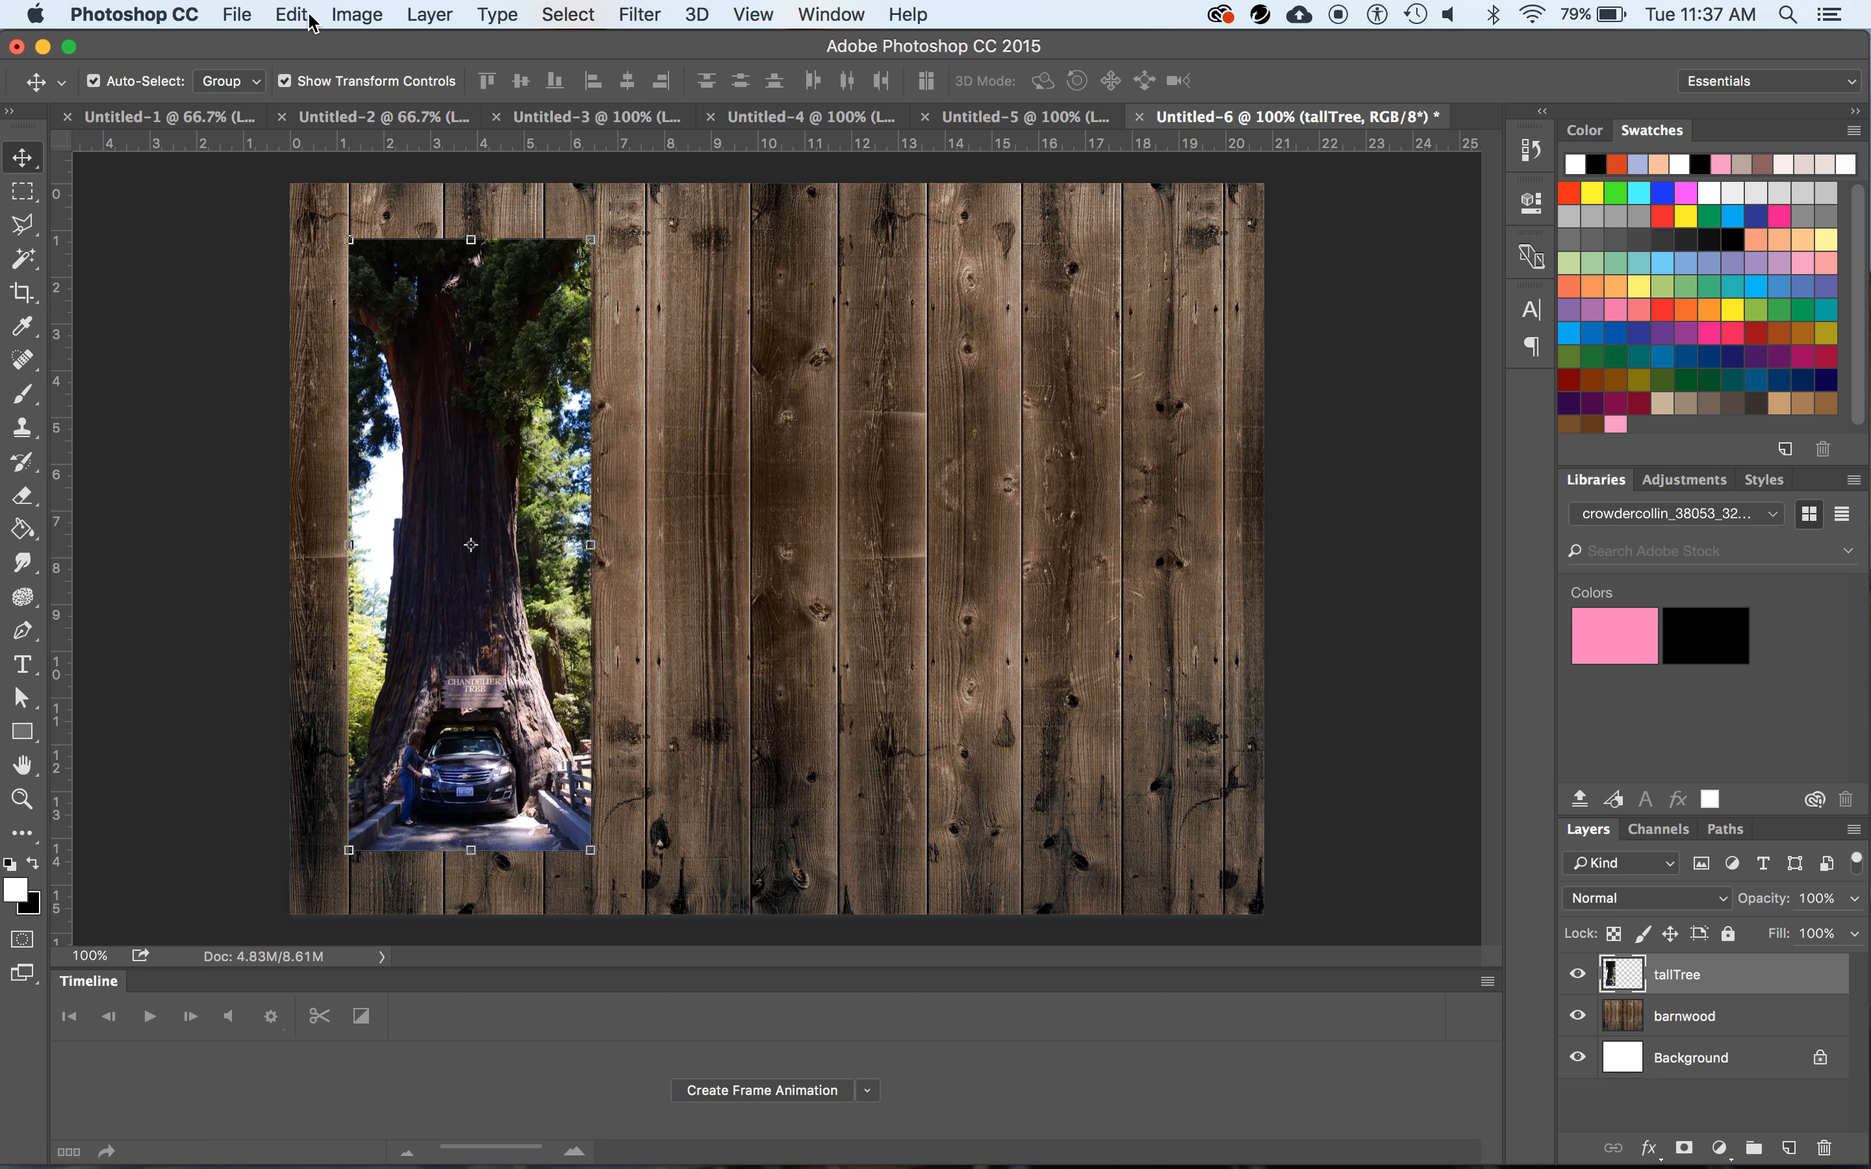
click(363, 15)
mouse_move(282, 9)
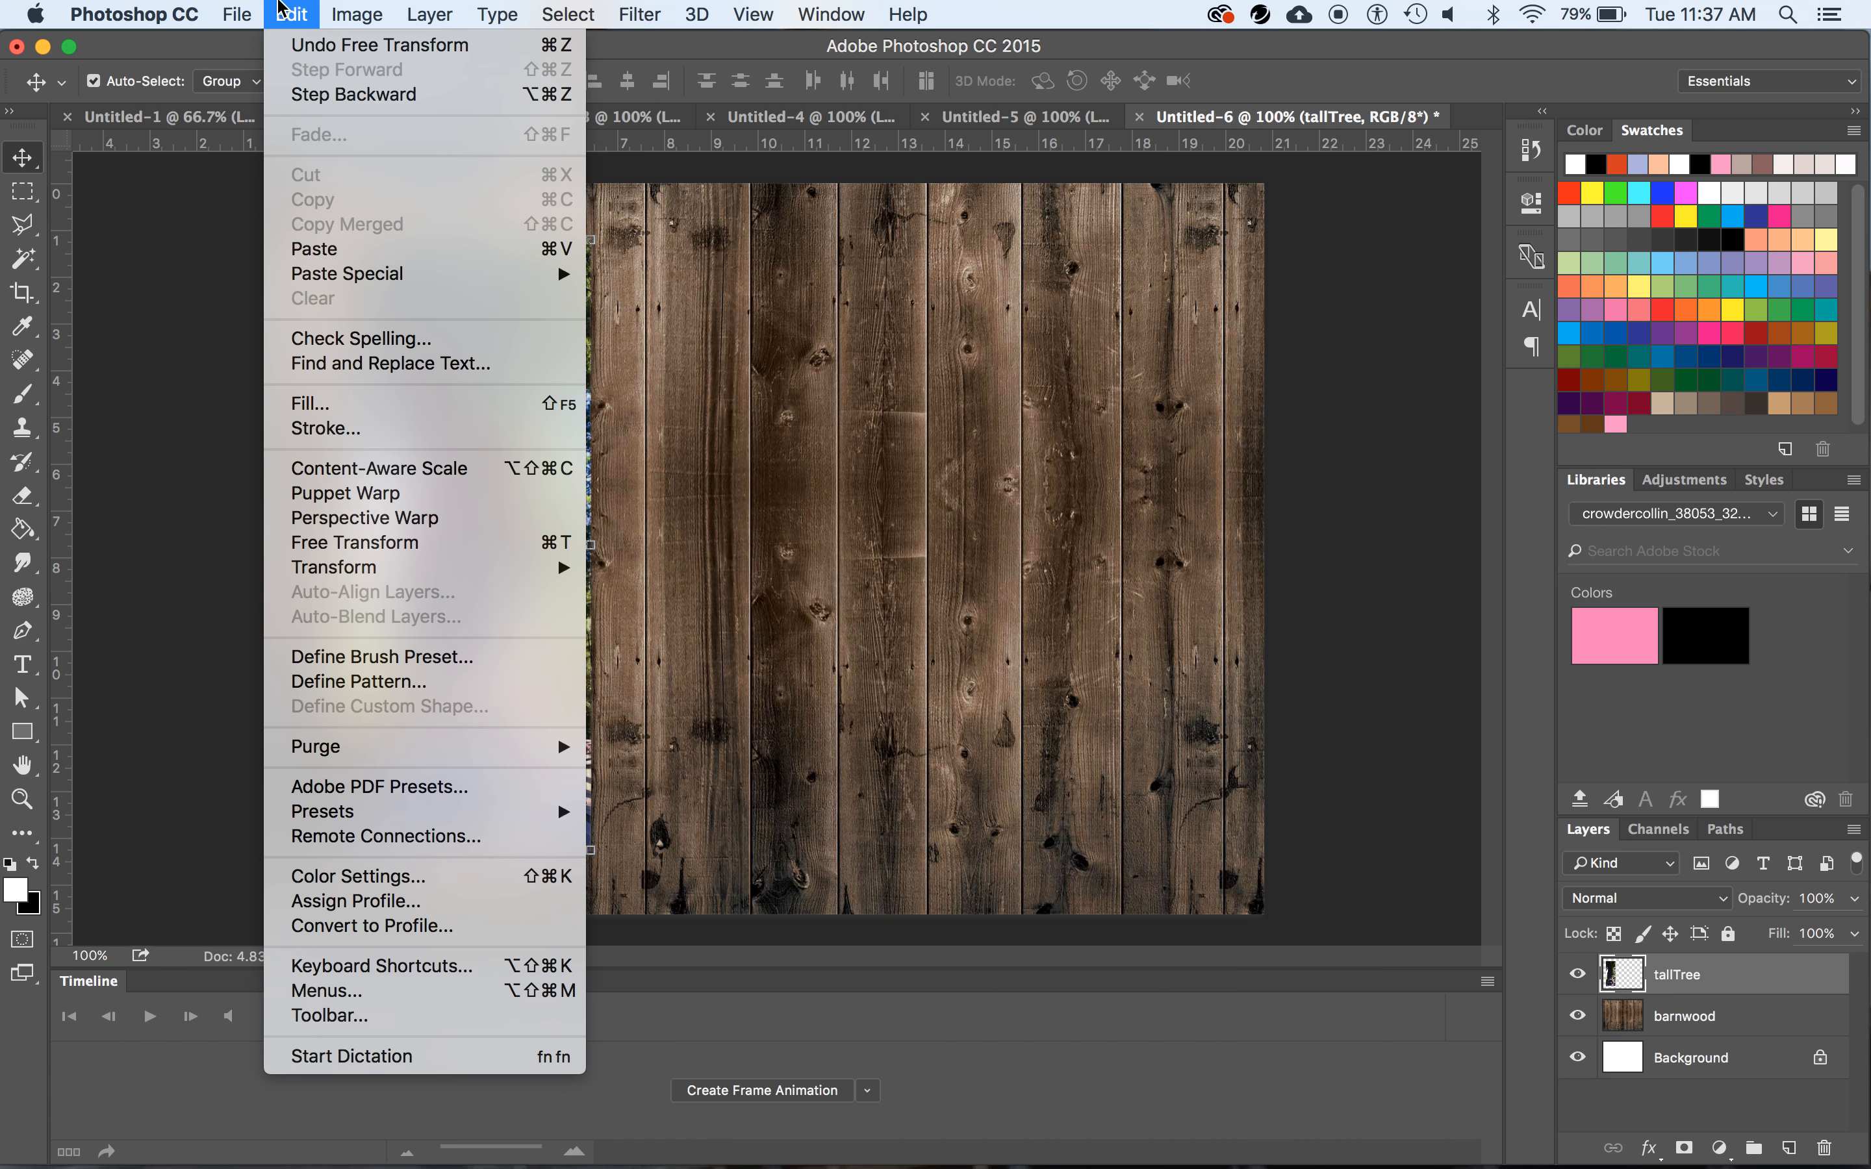
click(340, 434)
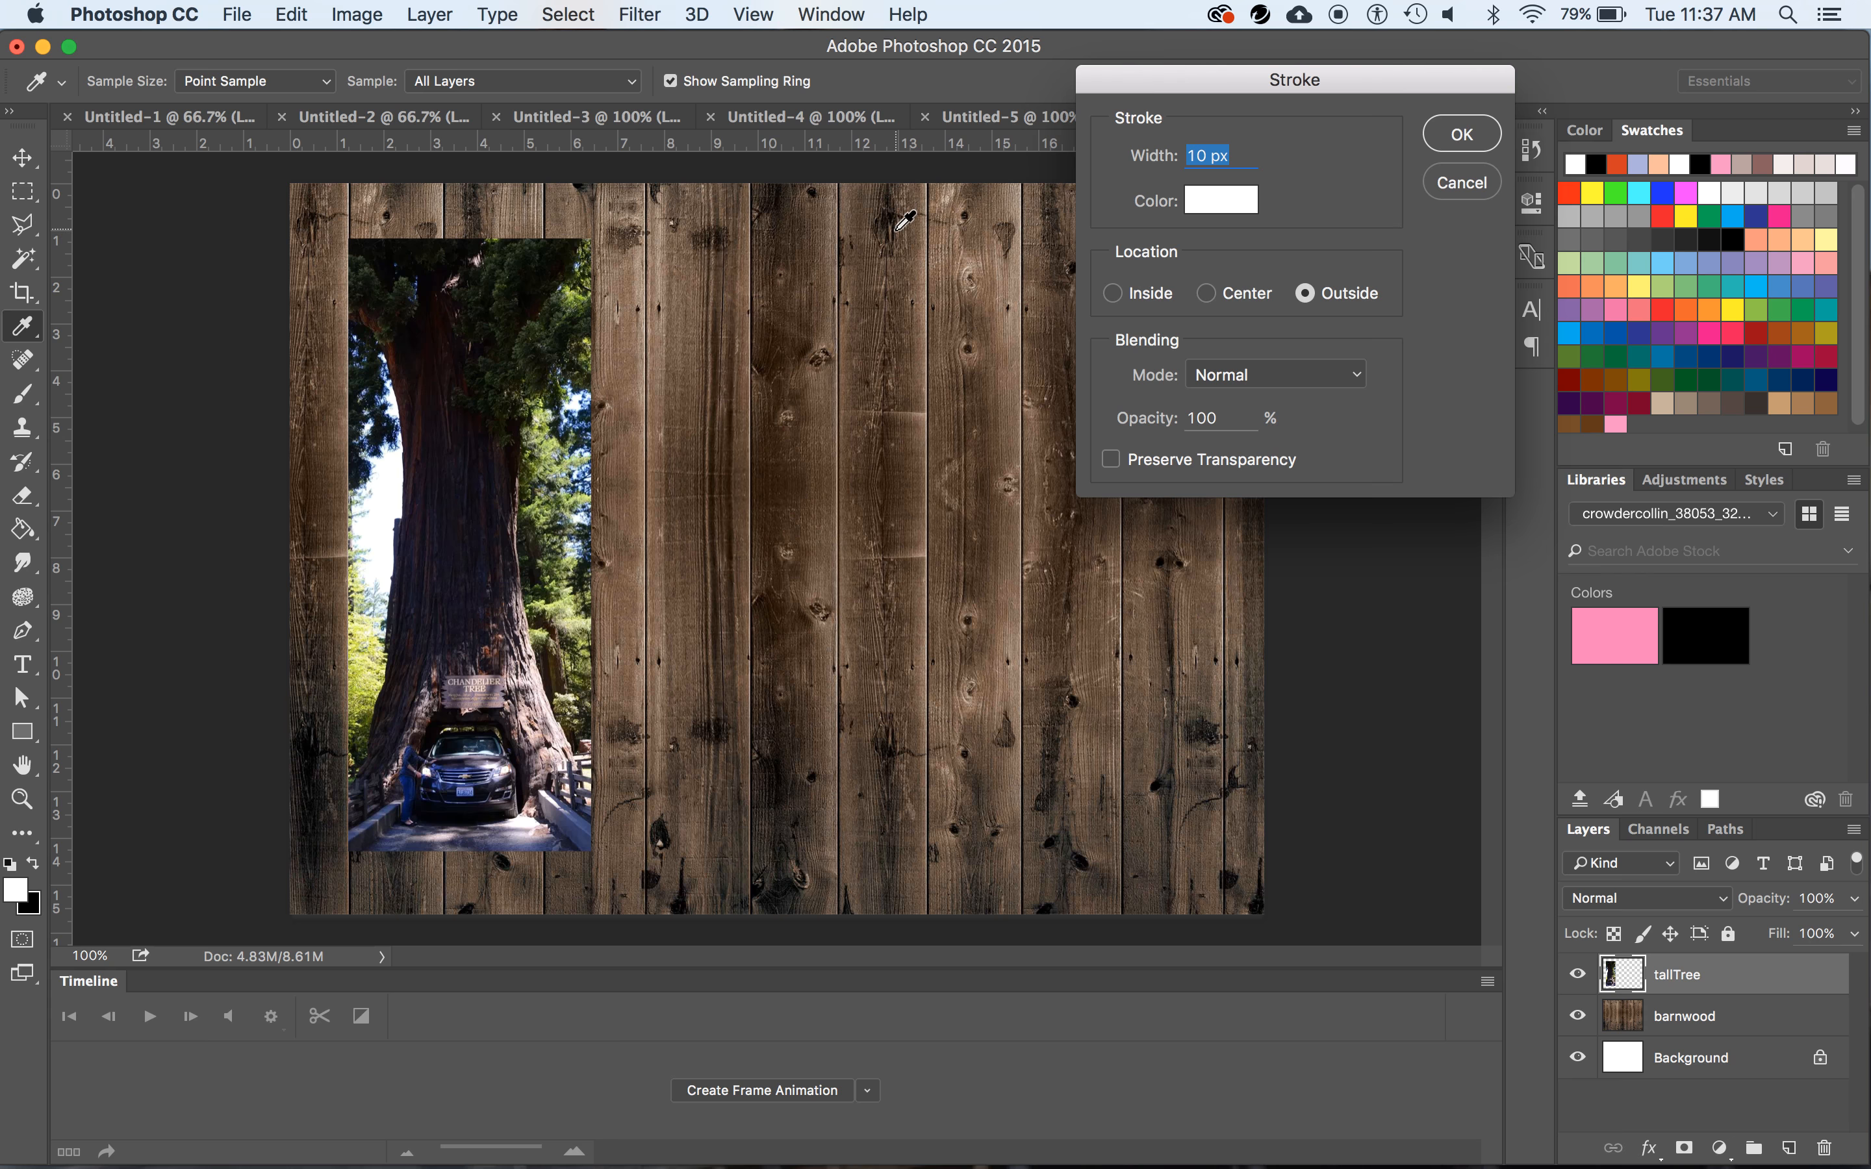
drag(1197, 157, 1203, 155)
text(12)
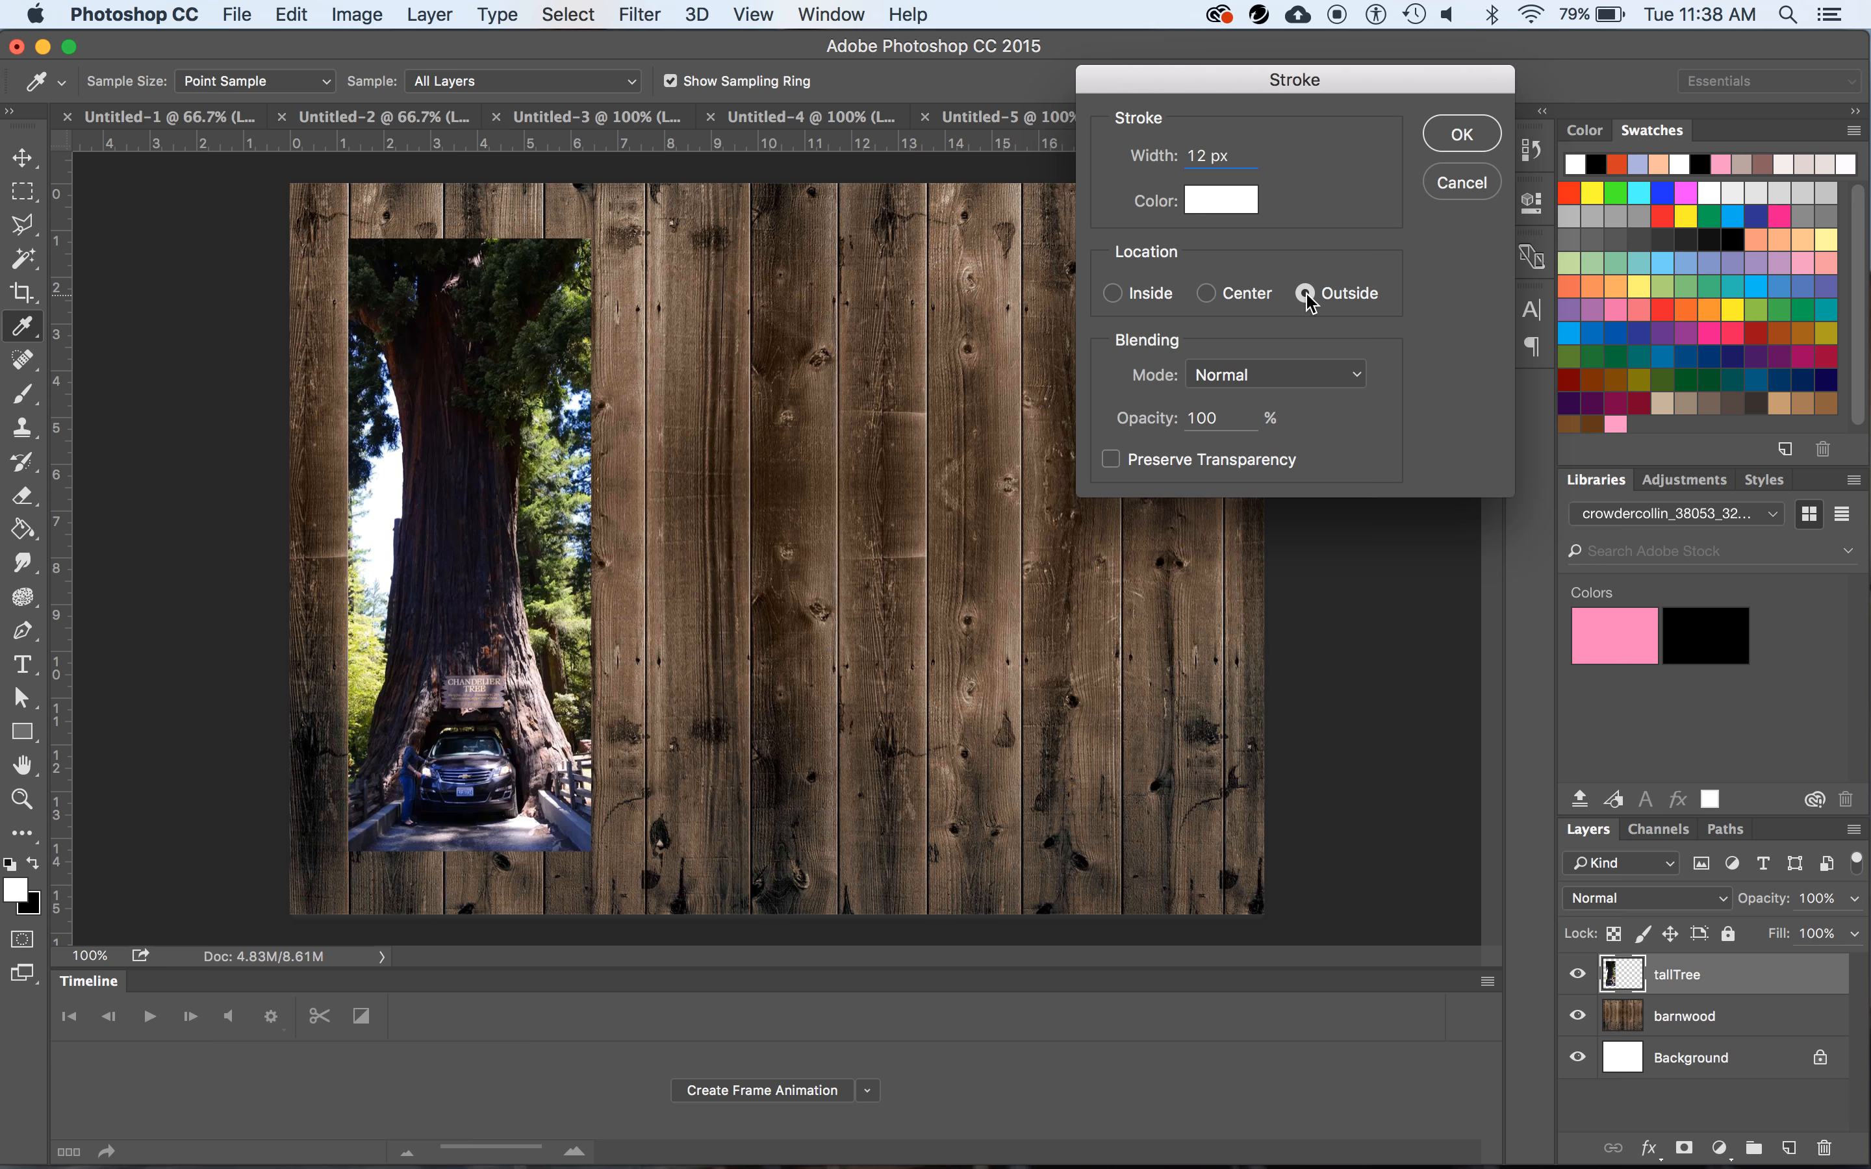
click(1461, 134)
key(v)
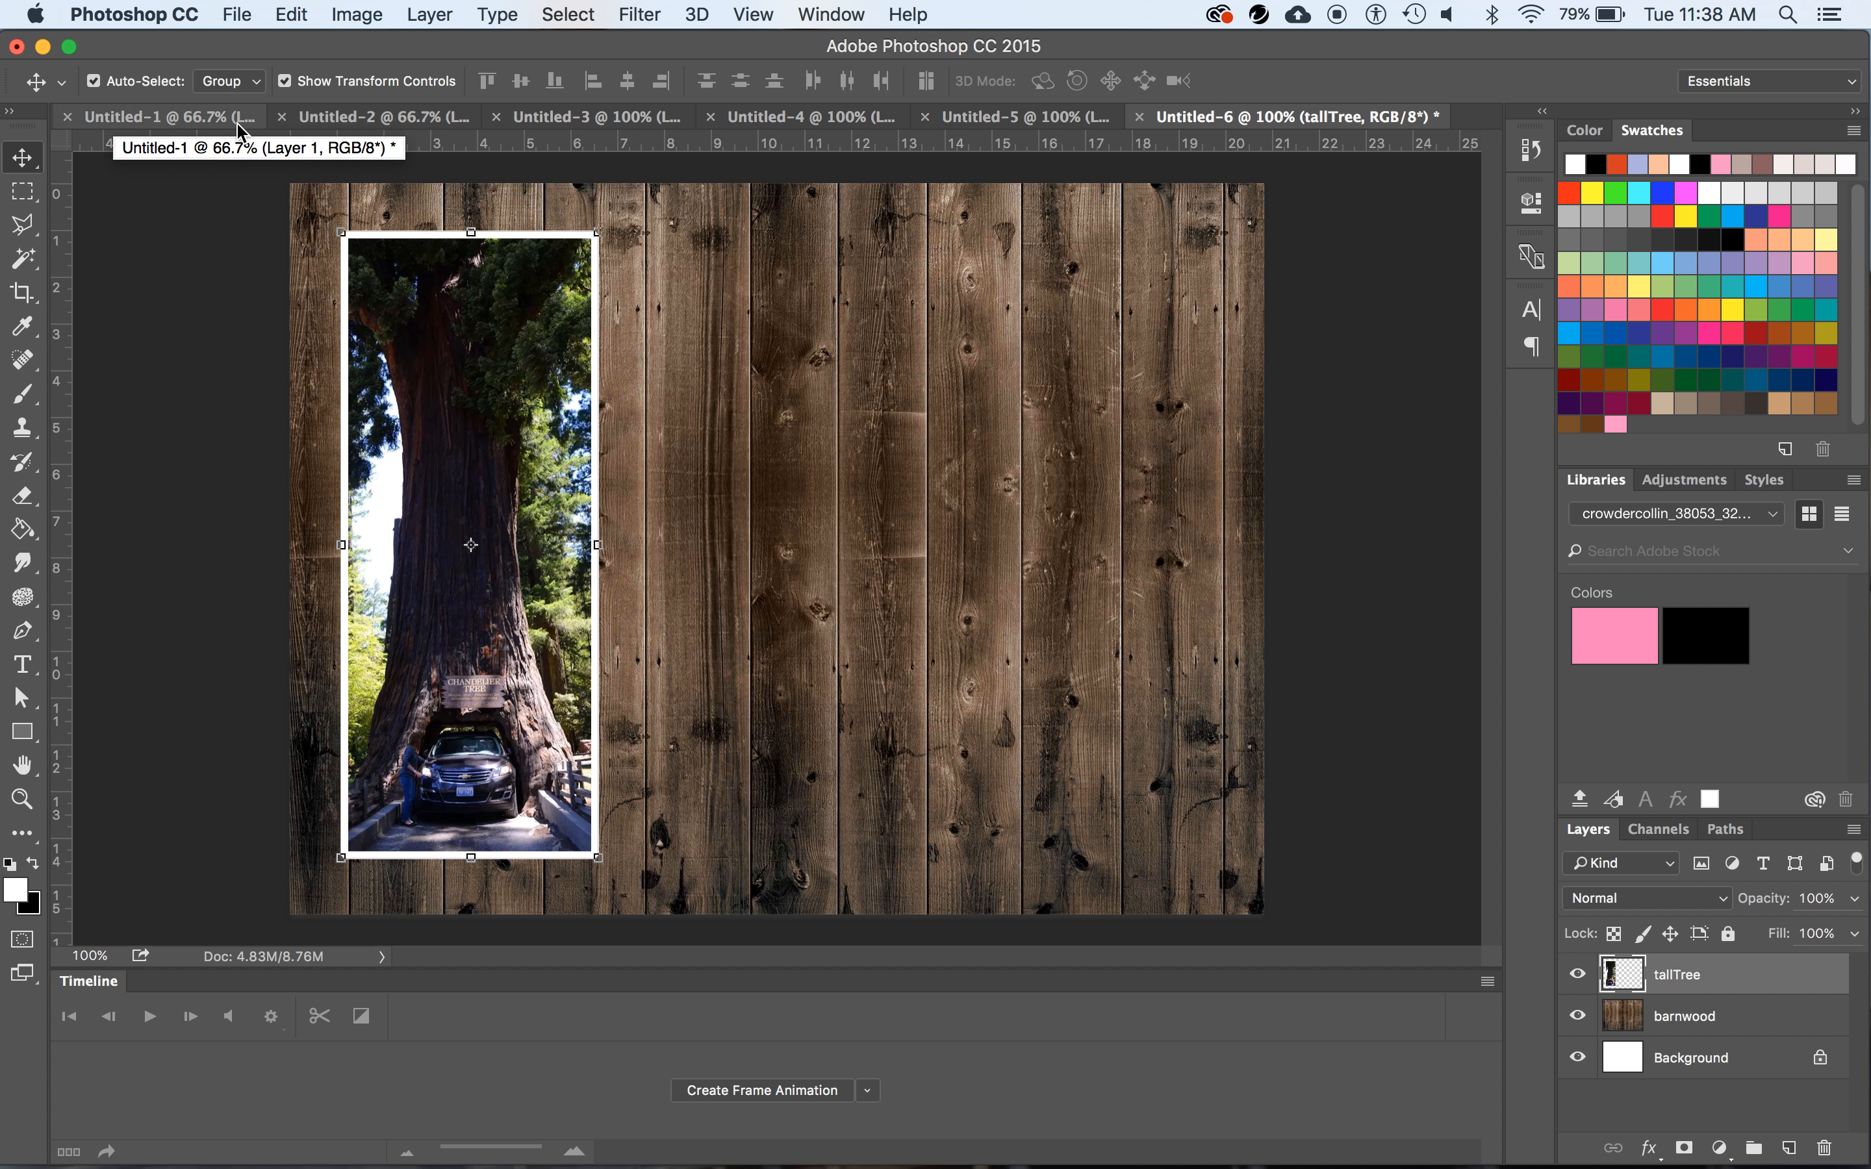
Copy the entire sunset beach photo from Untitled-3 and paste it into the collage document Untitled-6
click(595, 120)
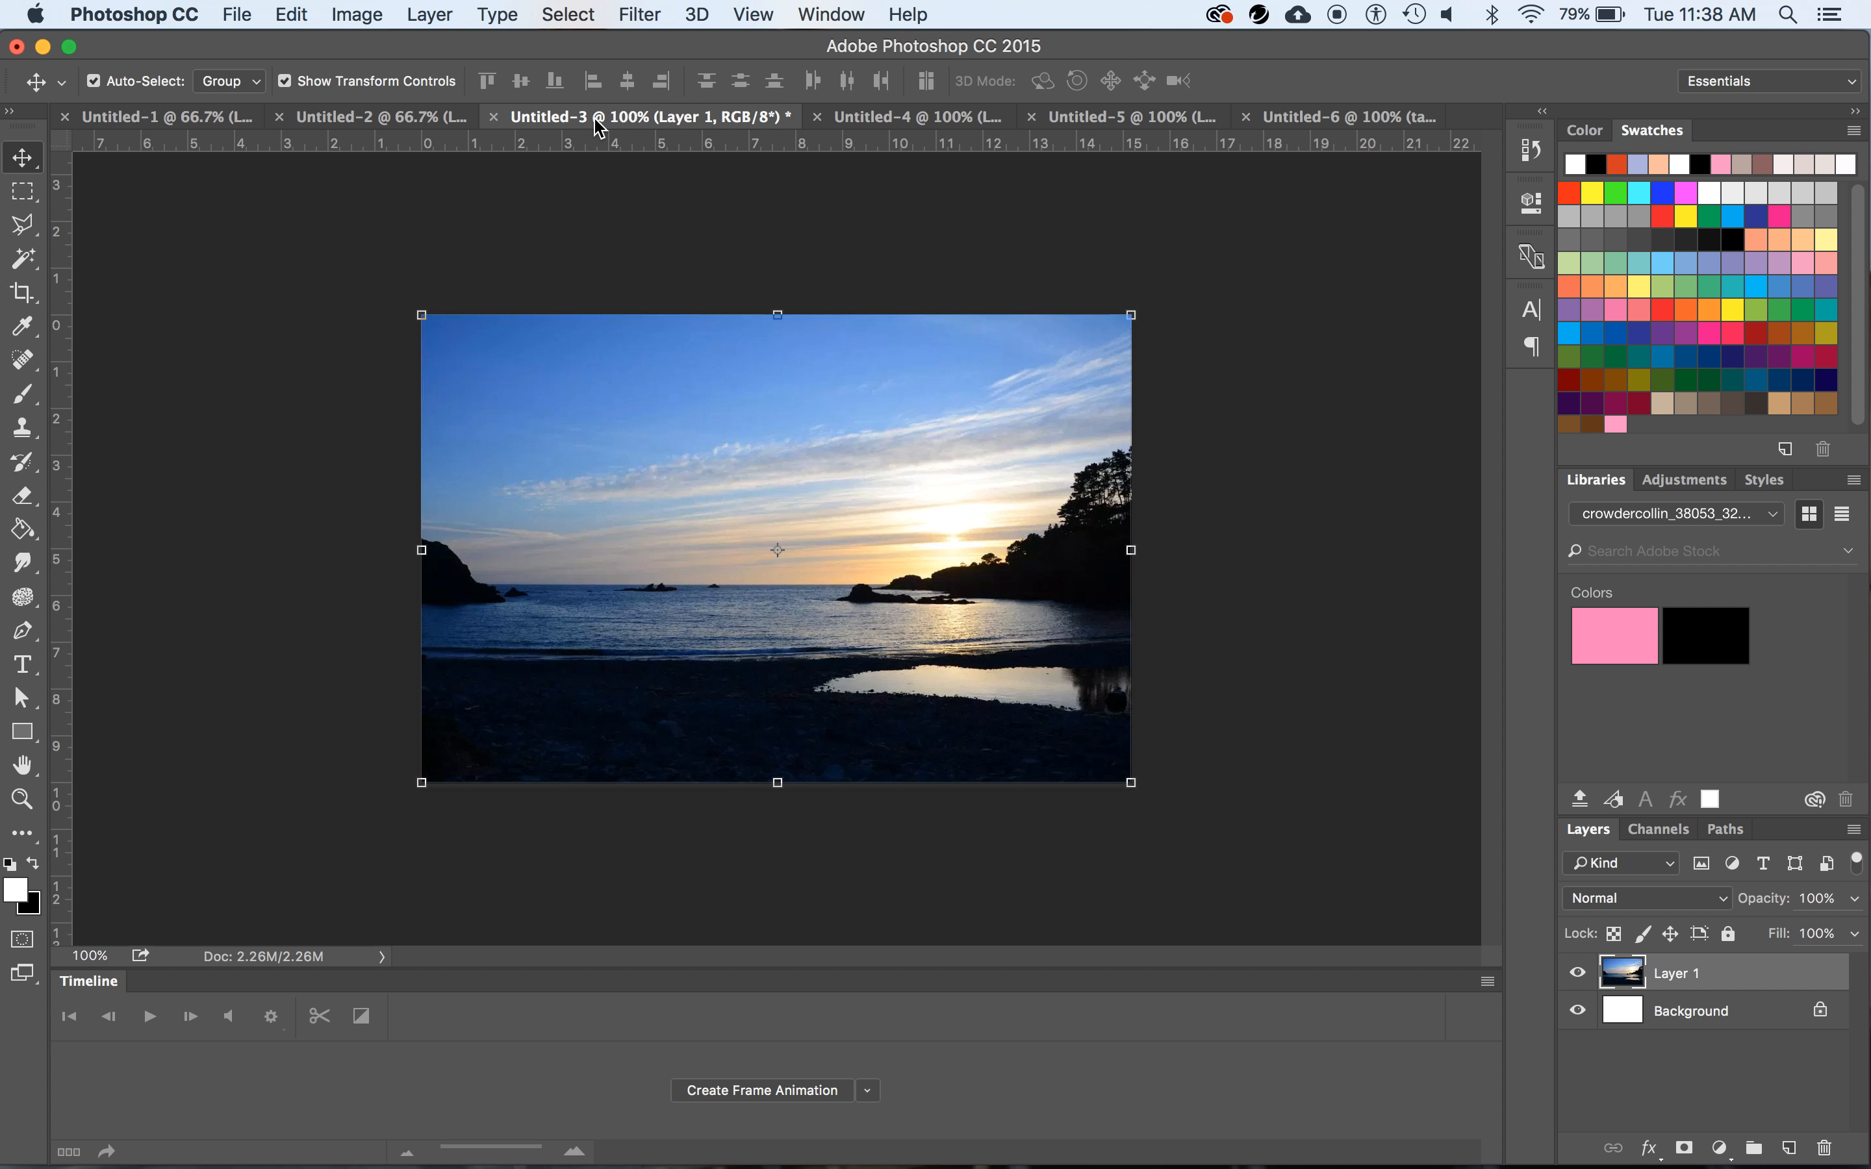
key(super+a)
click(582, 8)
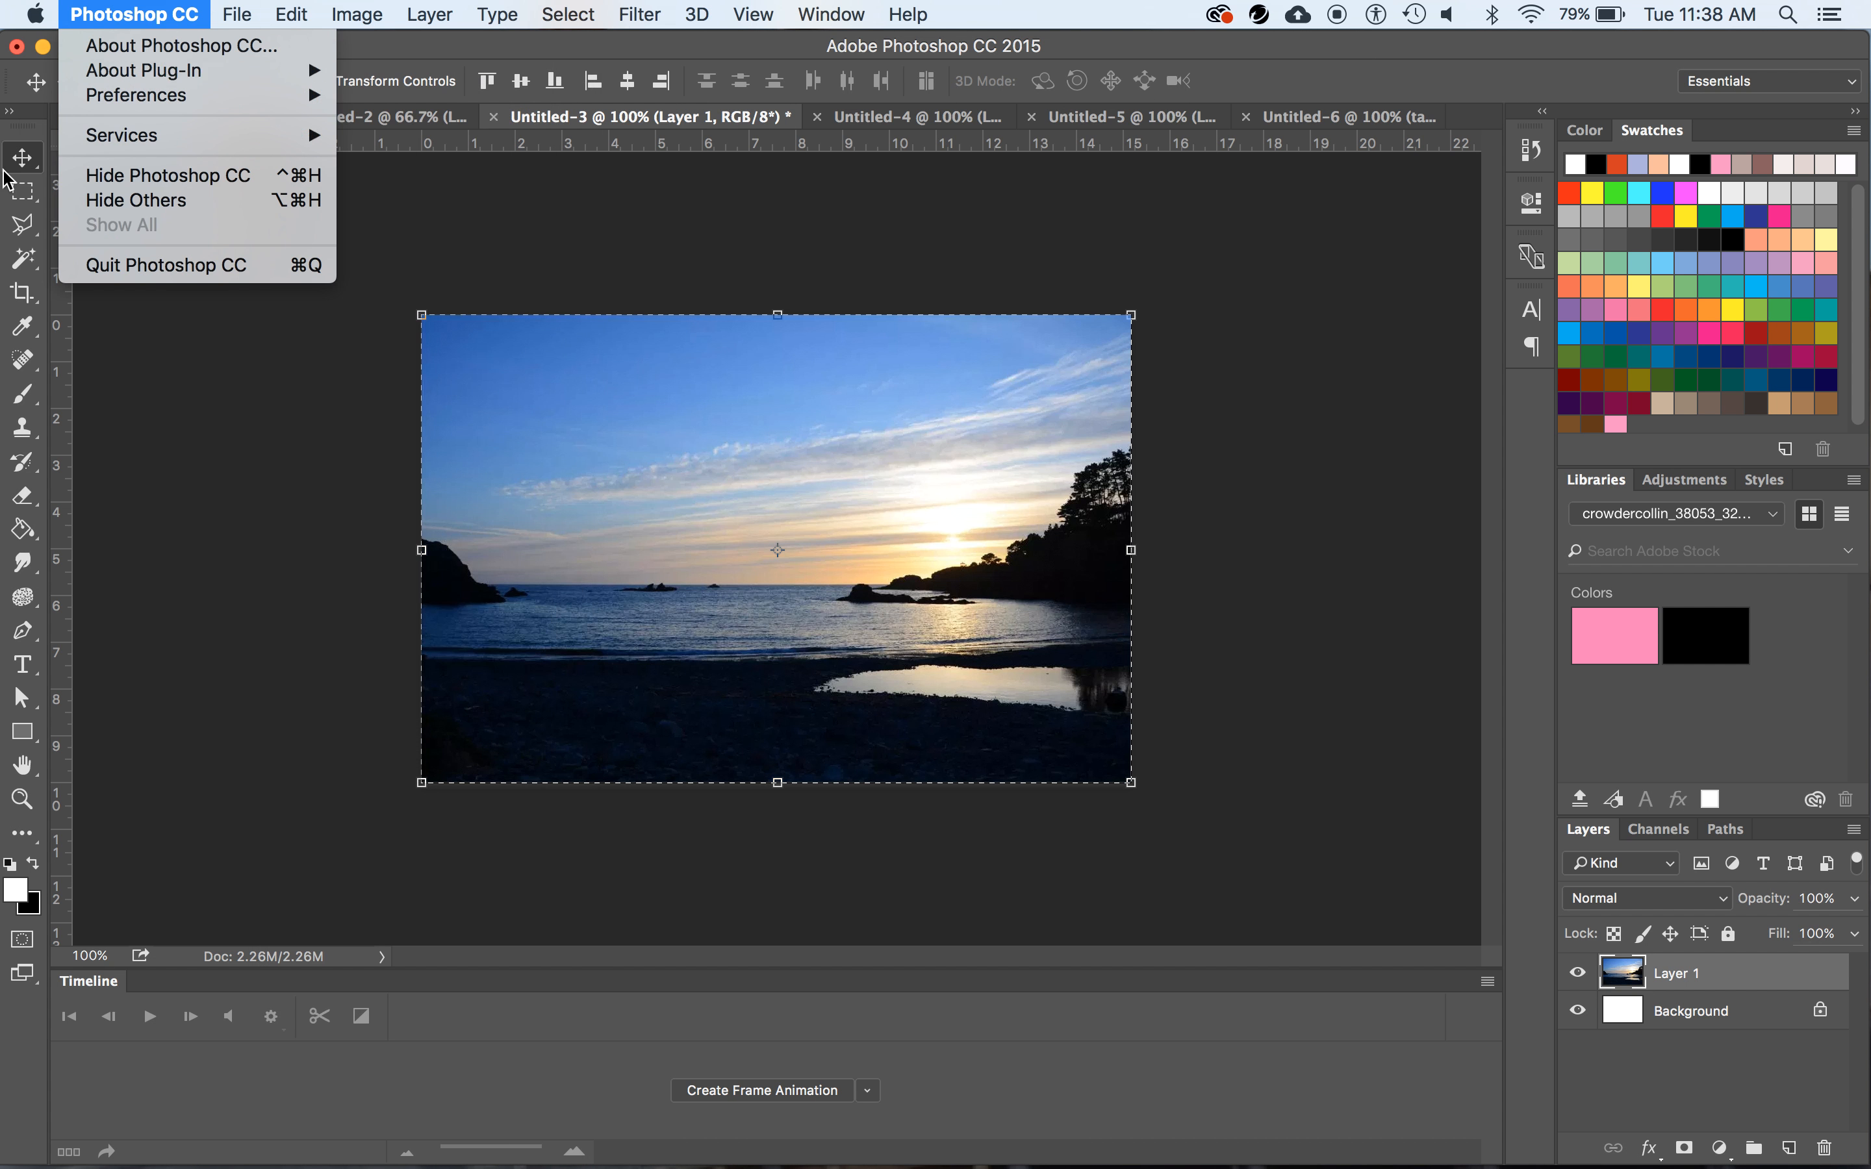
click(25, 204)
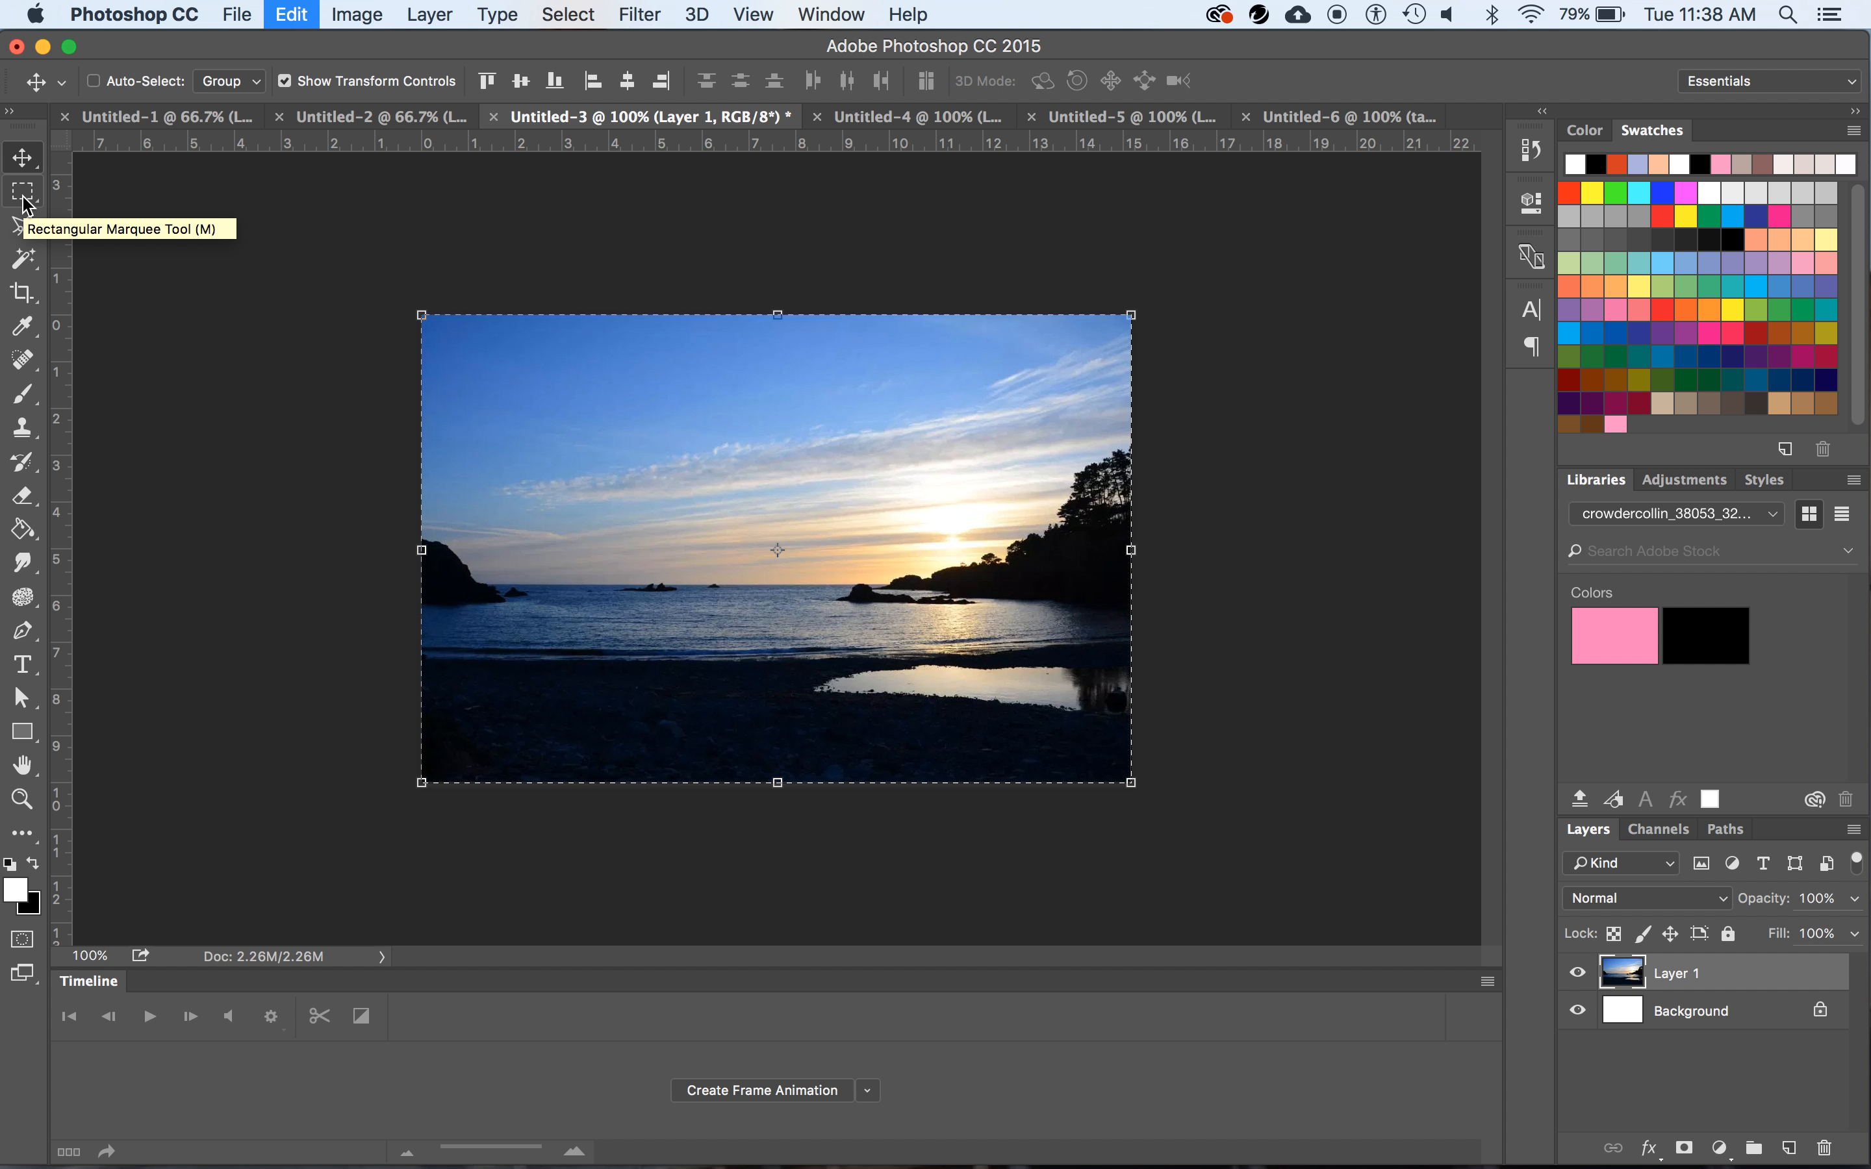
click(1320, 123)
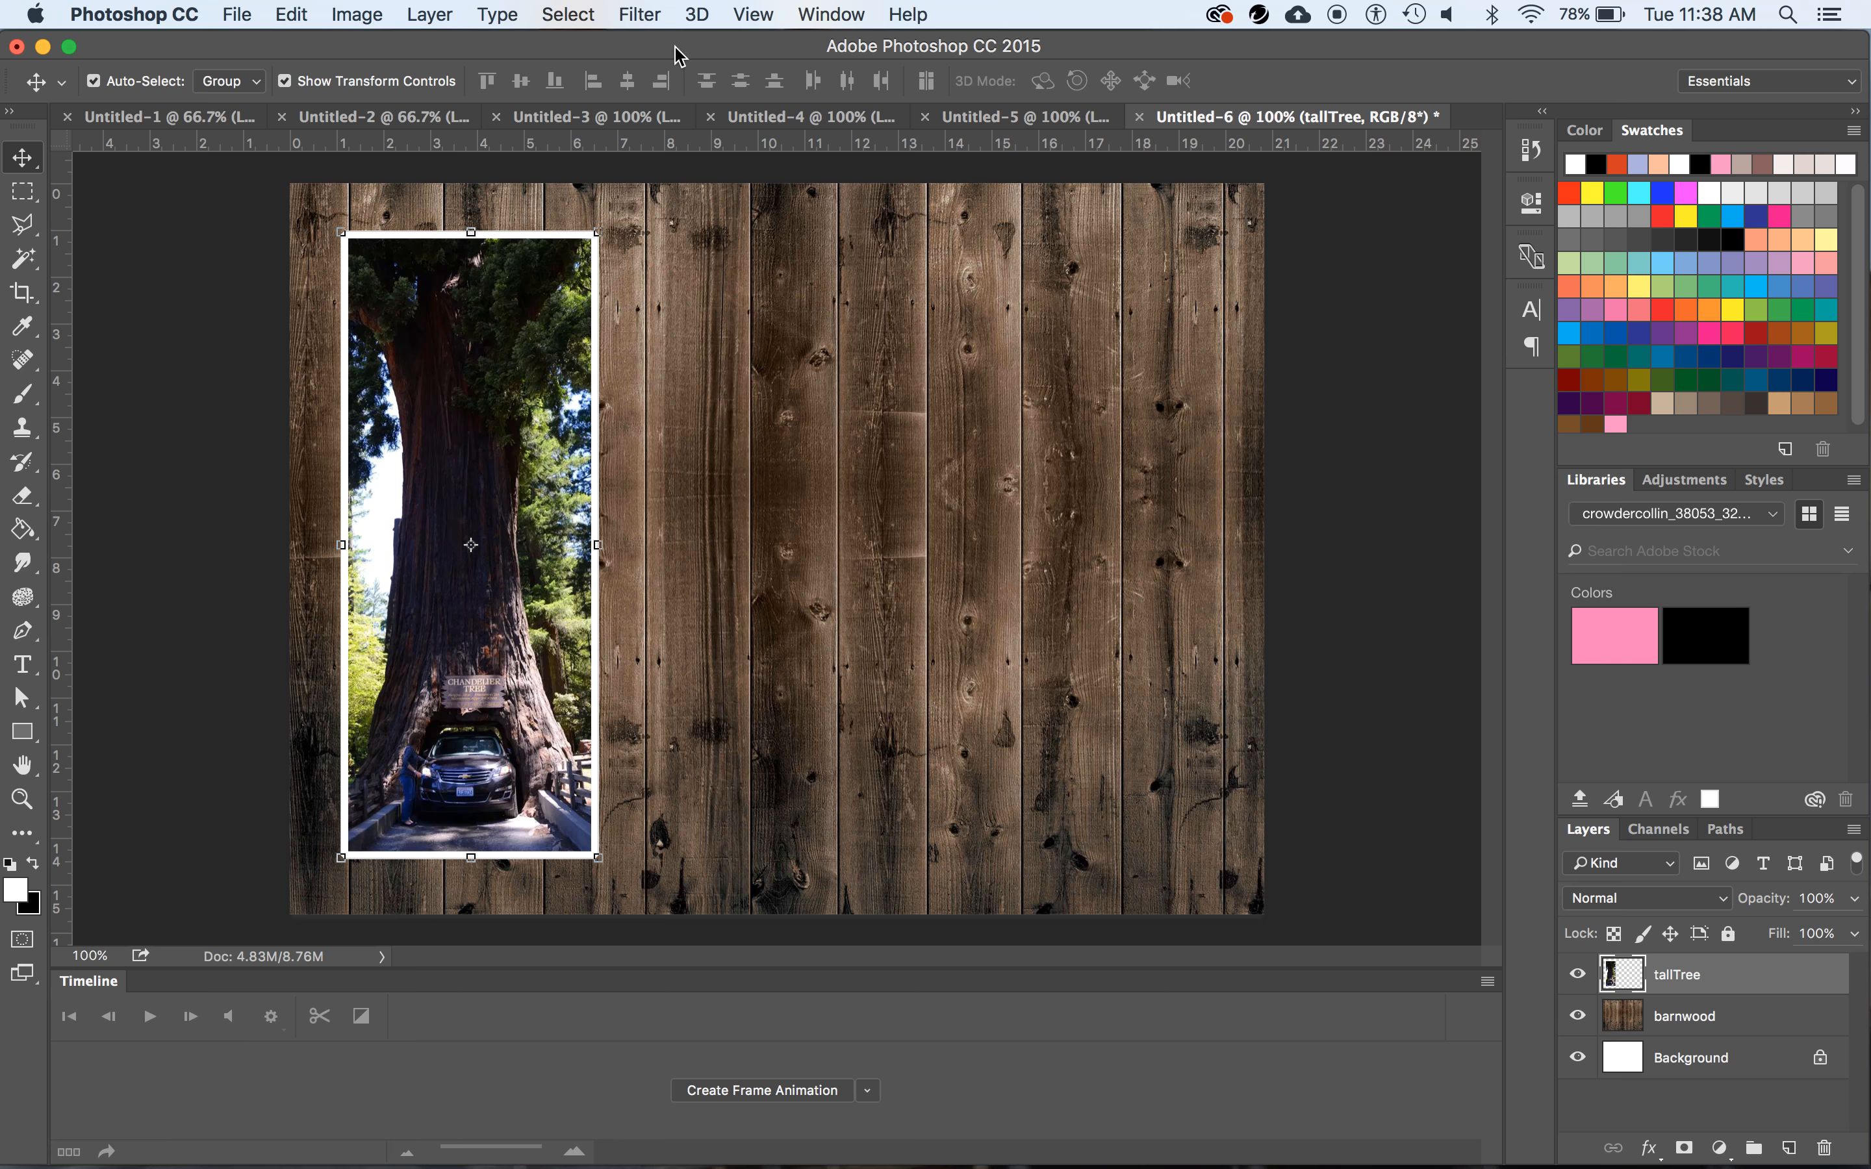
click(314, 14)
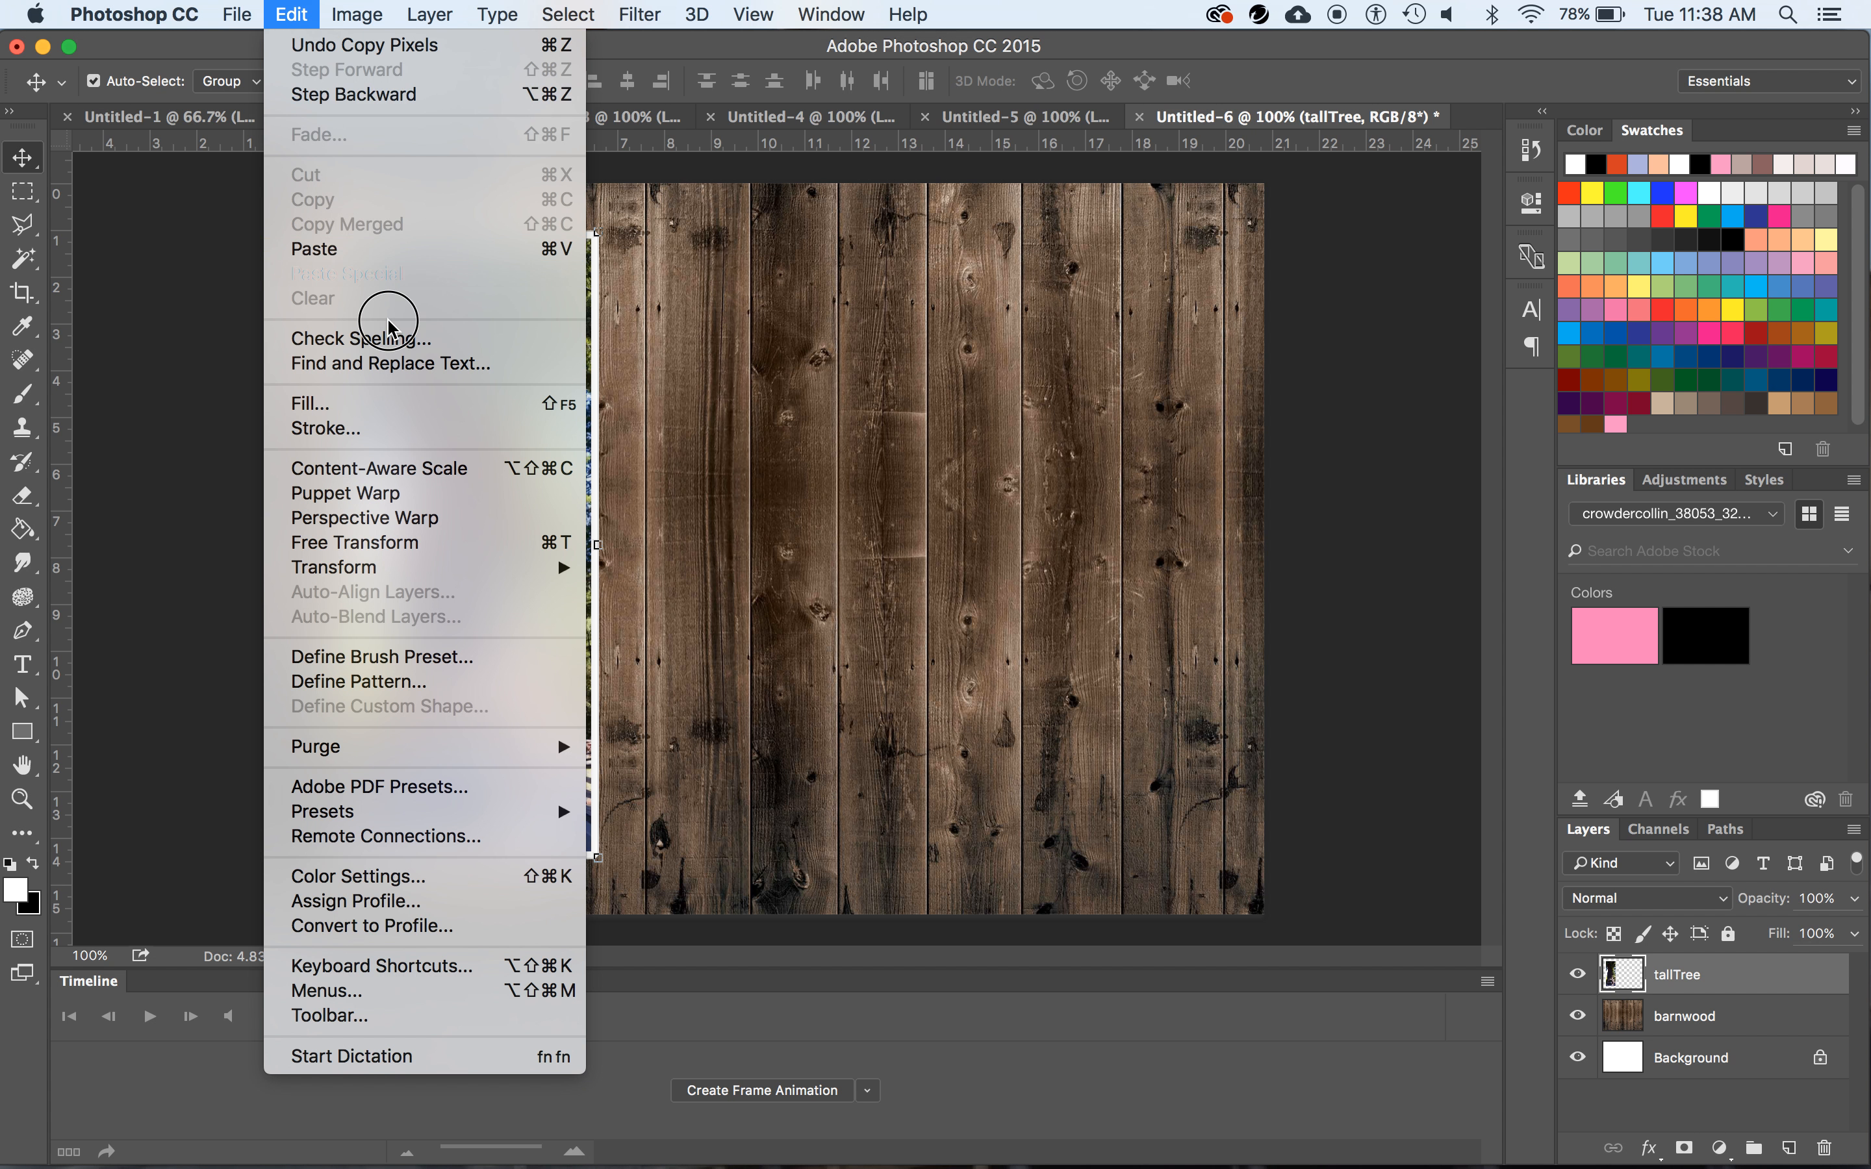
click(384, 253)
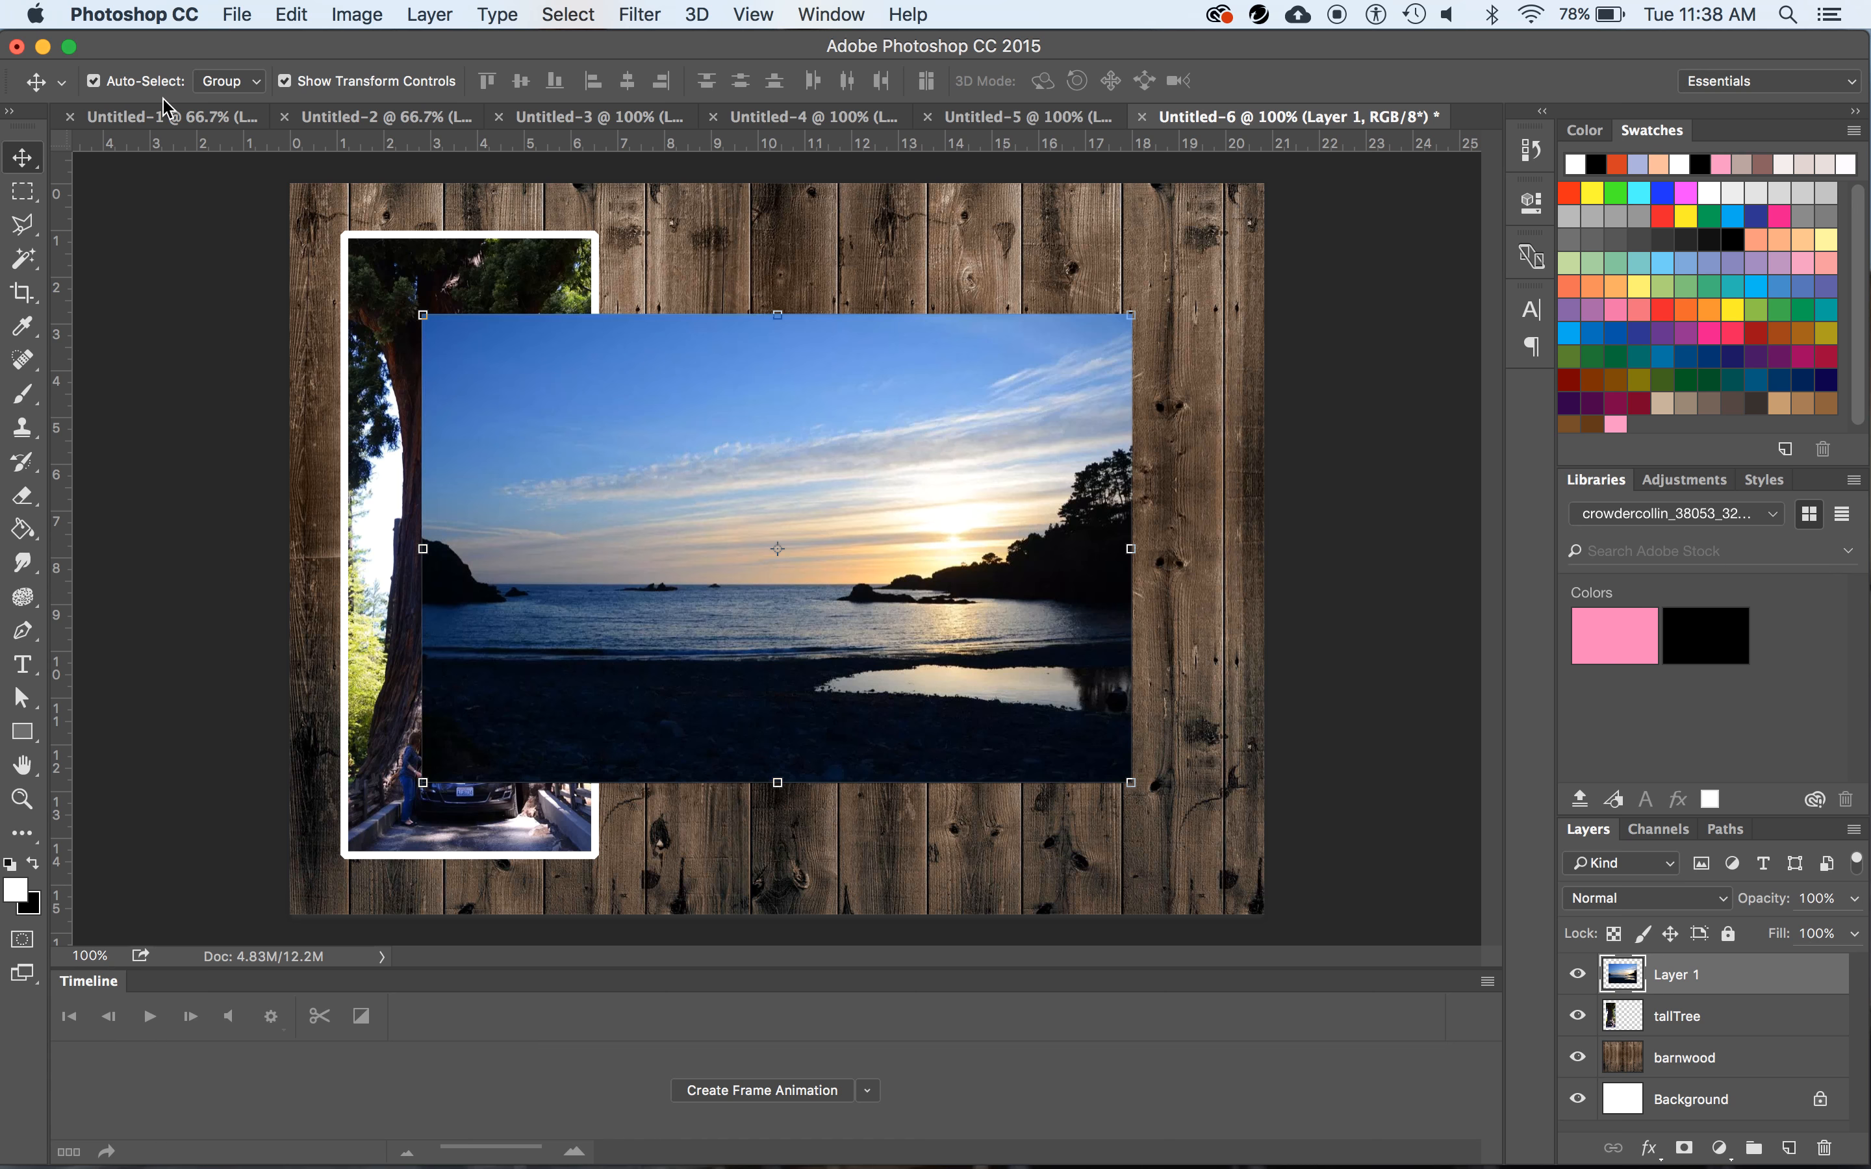
Scale the sunset photo to about 71%, place it at the lower right of the wood background as in Untitled-1, and apply the transformation
click(161, 117)
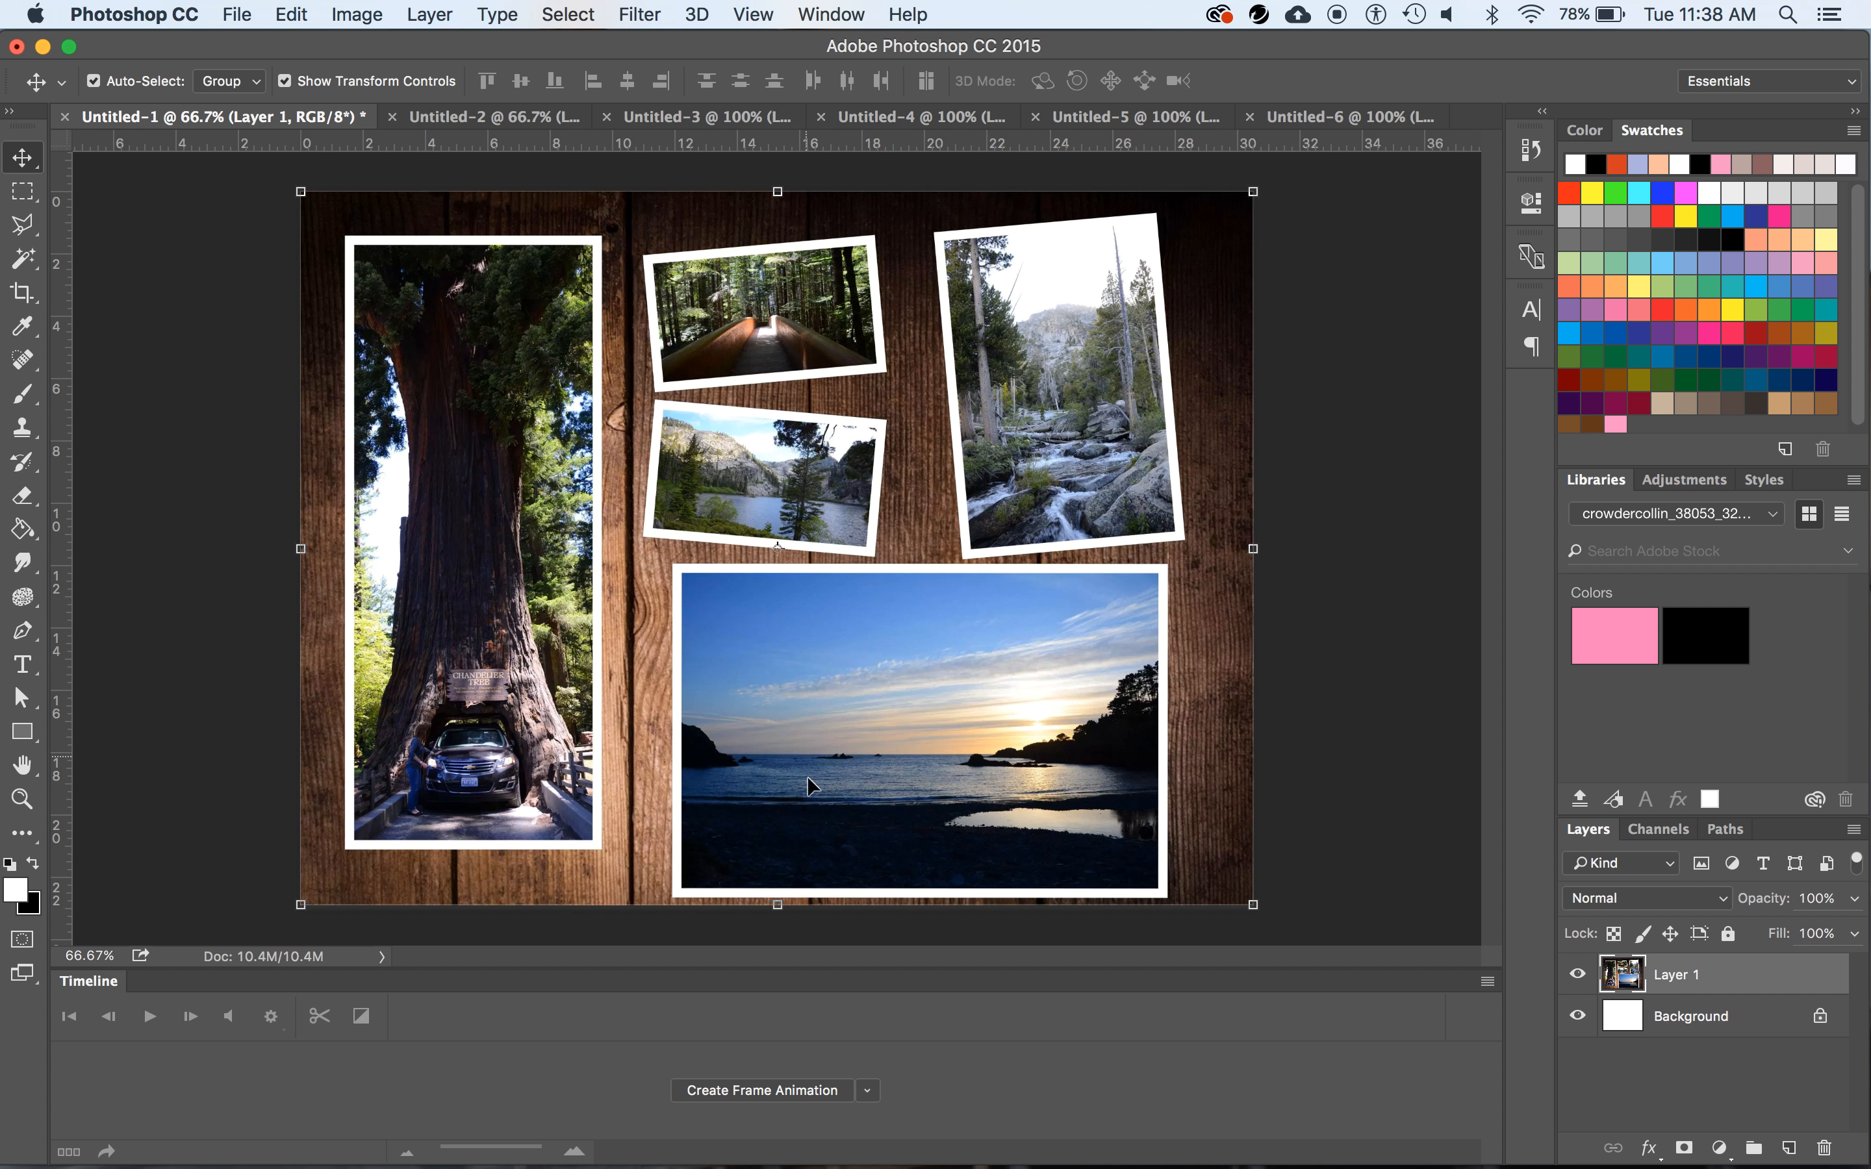
click(1317, 124)
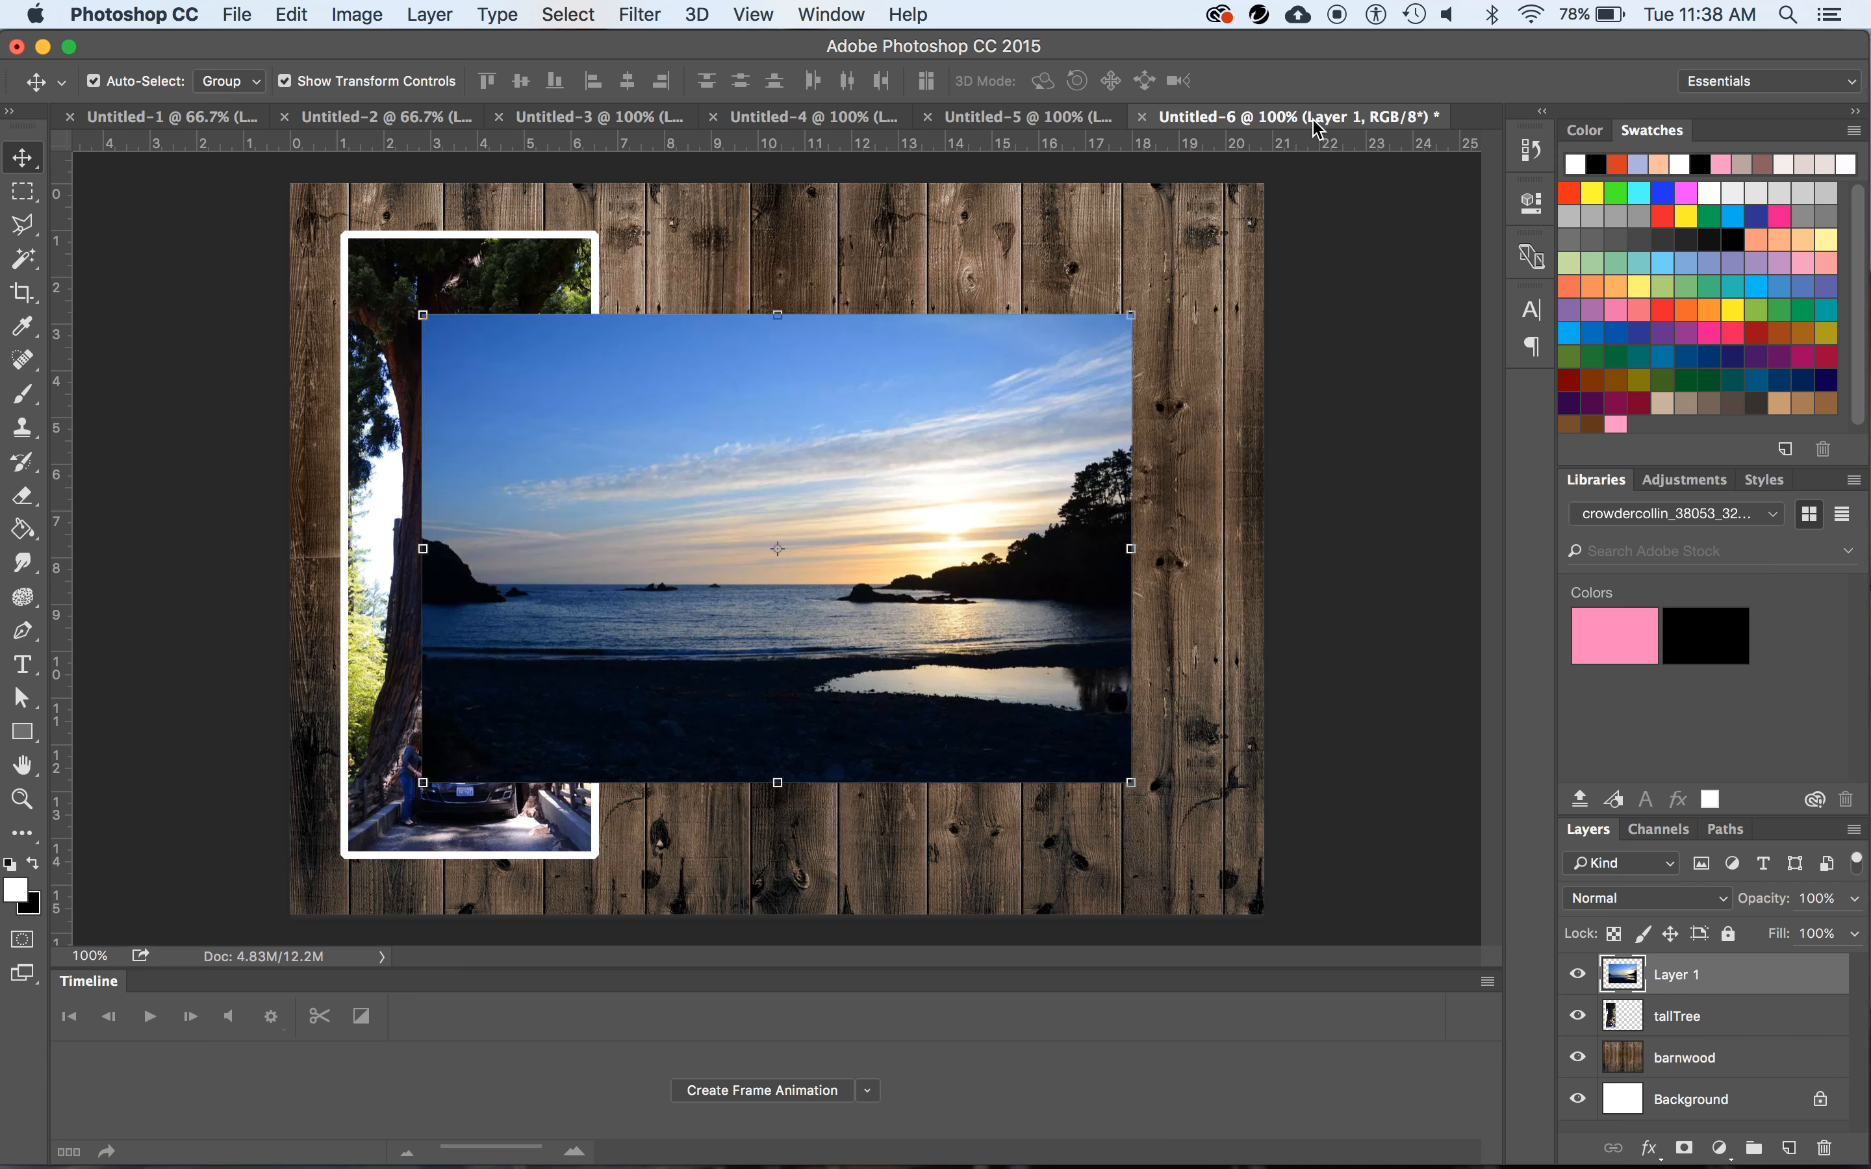
drag(425, 316, 583, 422)
drag(871, 515, 929, 589)
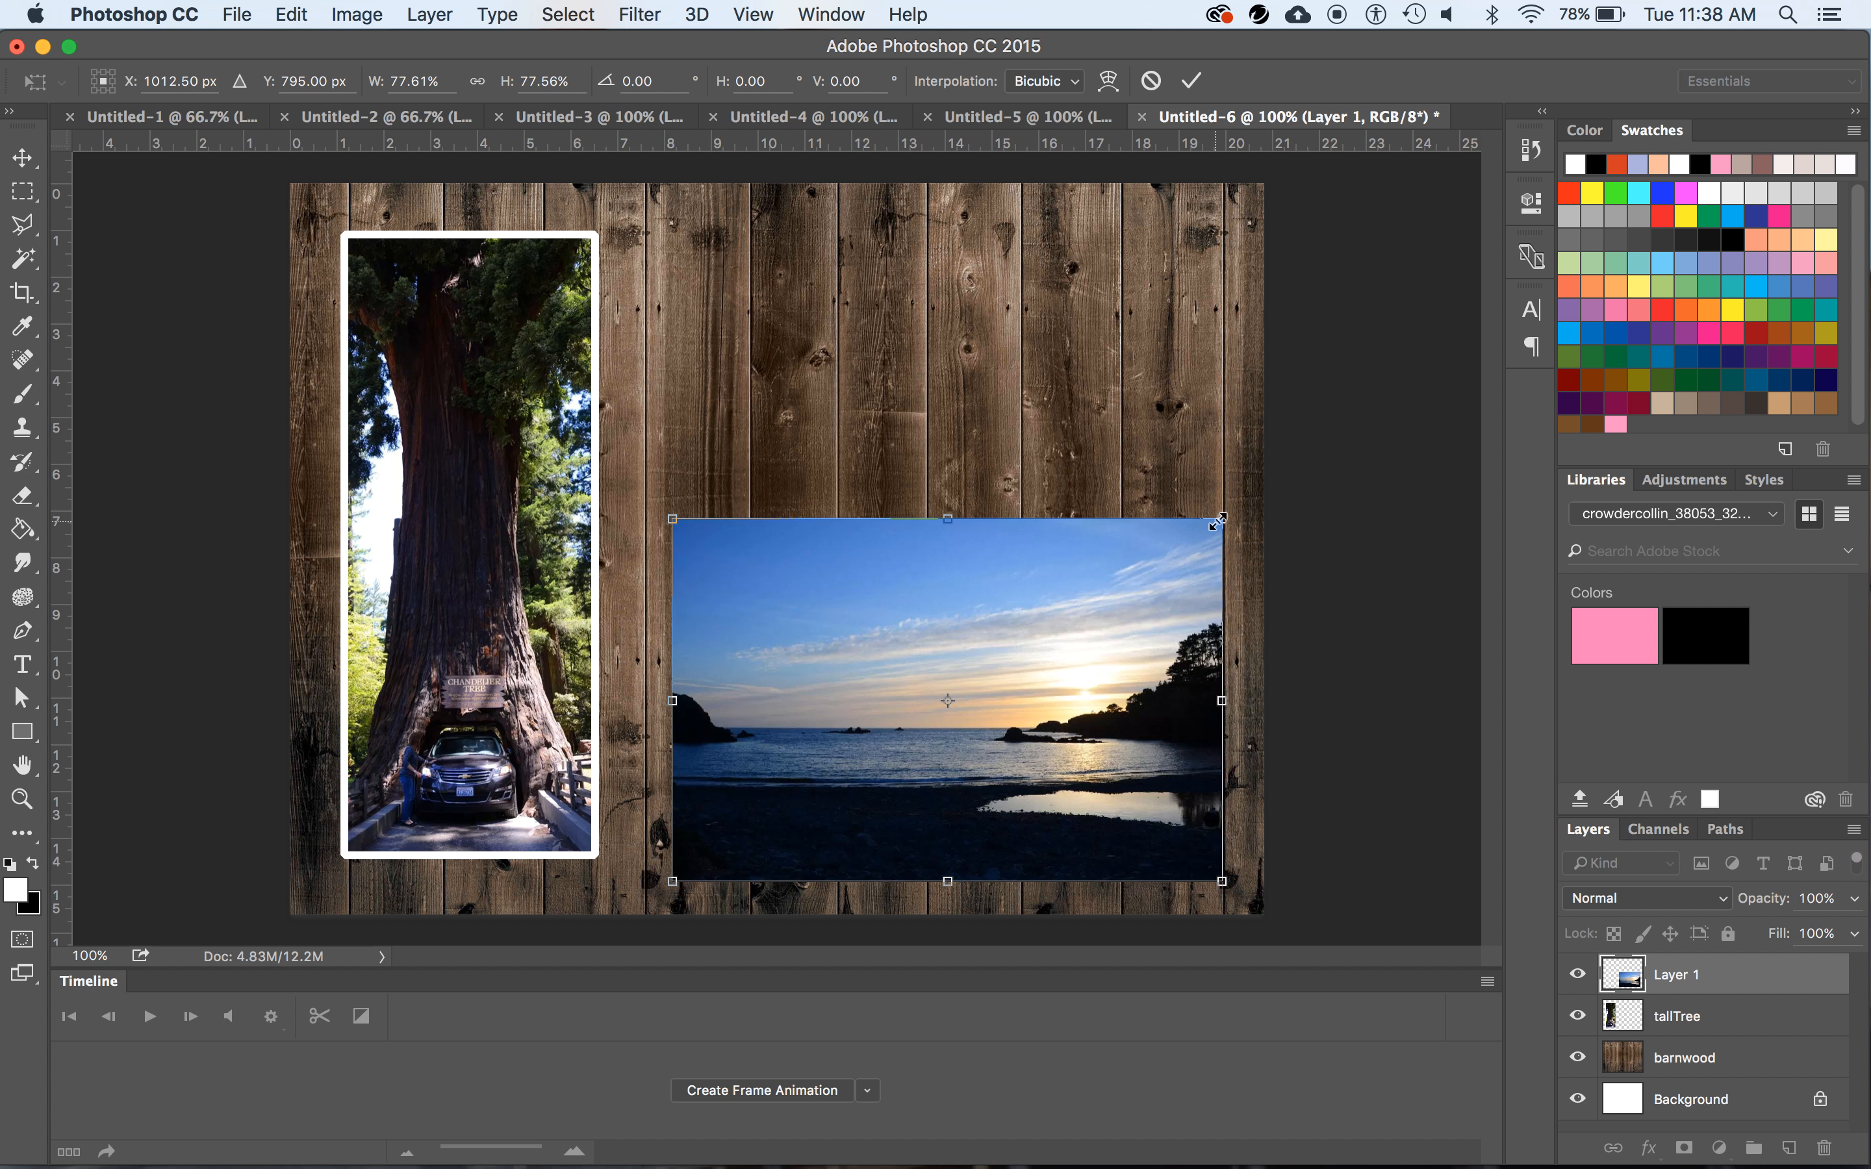
drag(1221, 515, 1178, 559)
drag(1076, 610, 1102, 612)
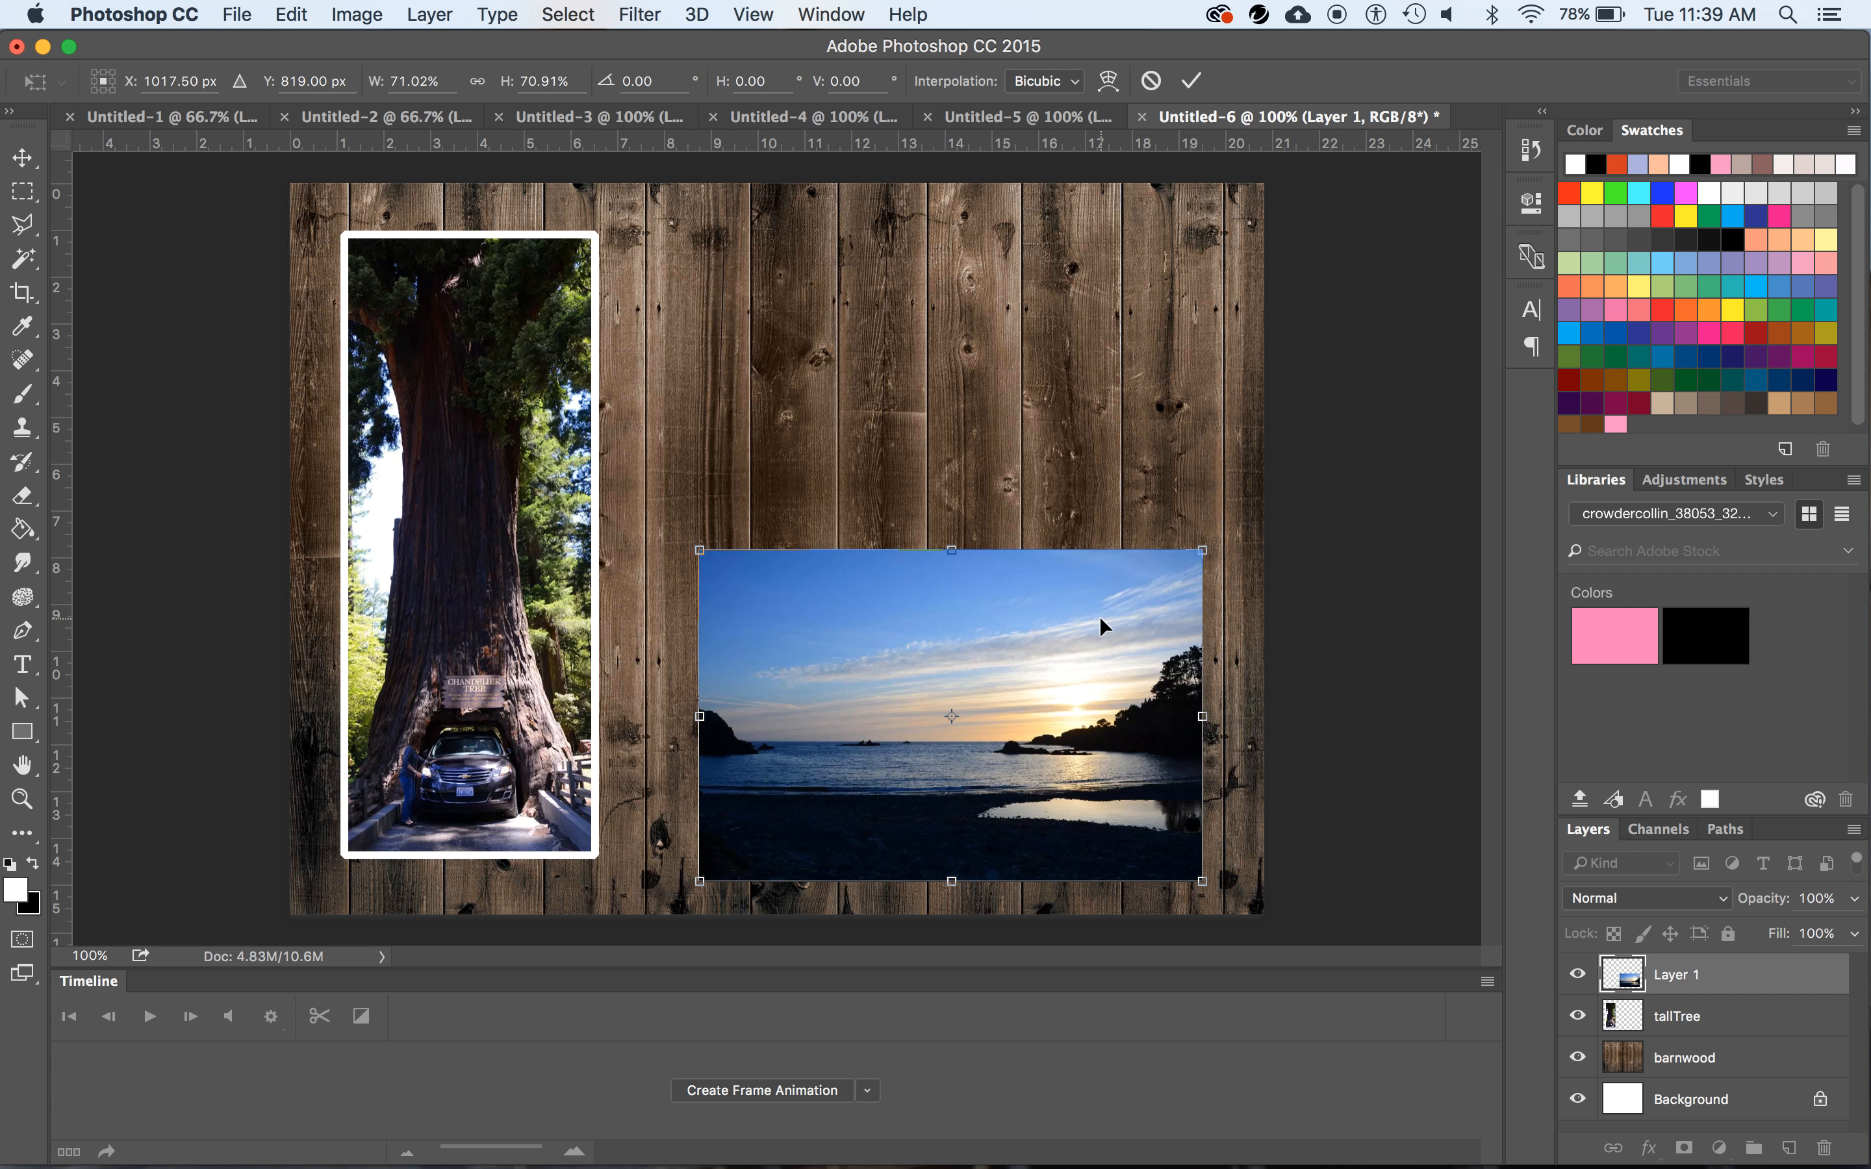
click(36, 152)
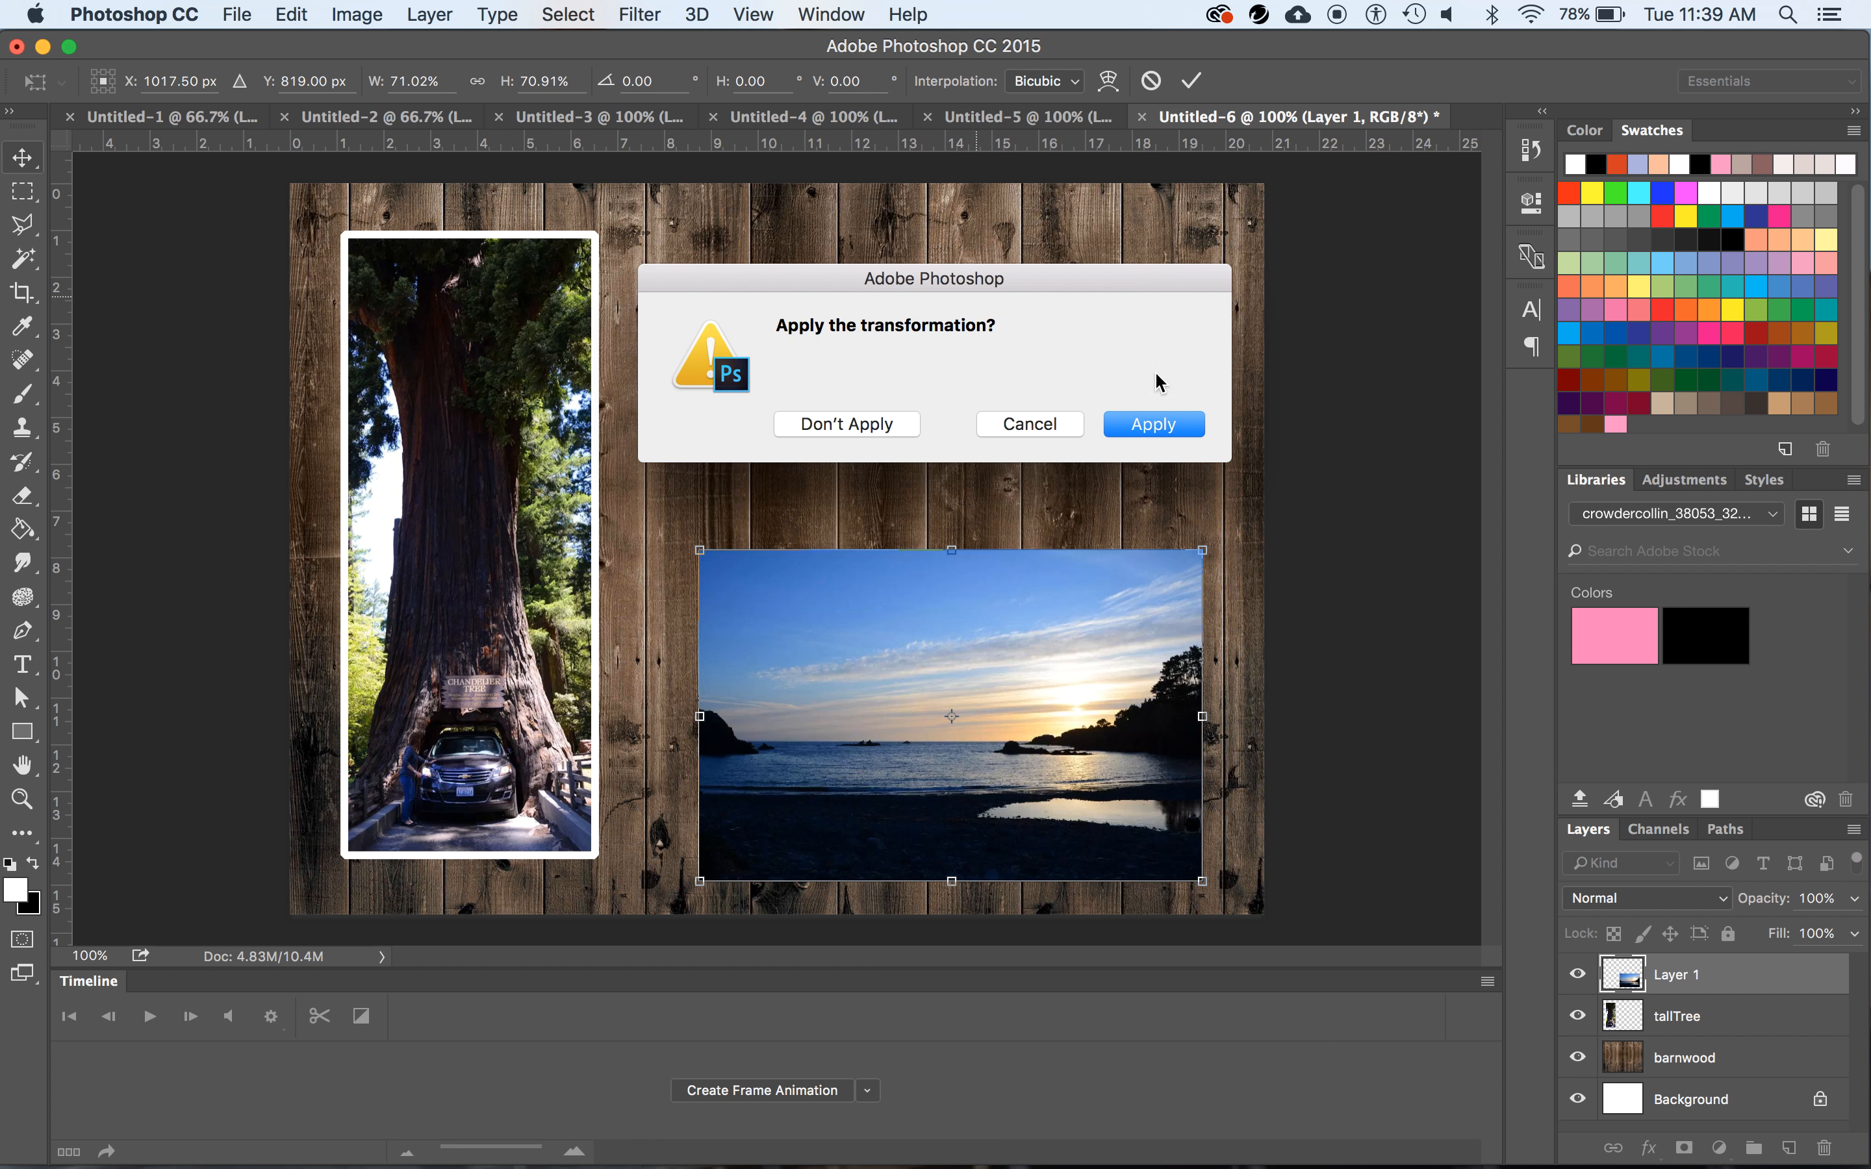
click(1157, 429)
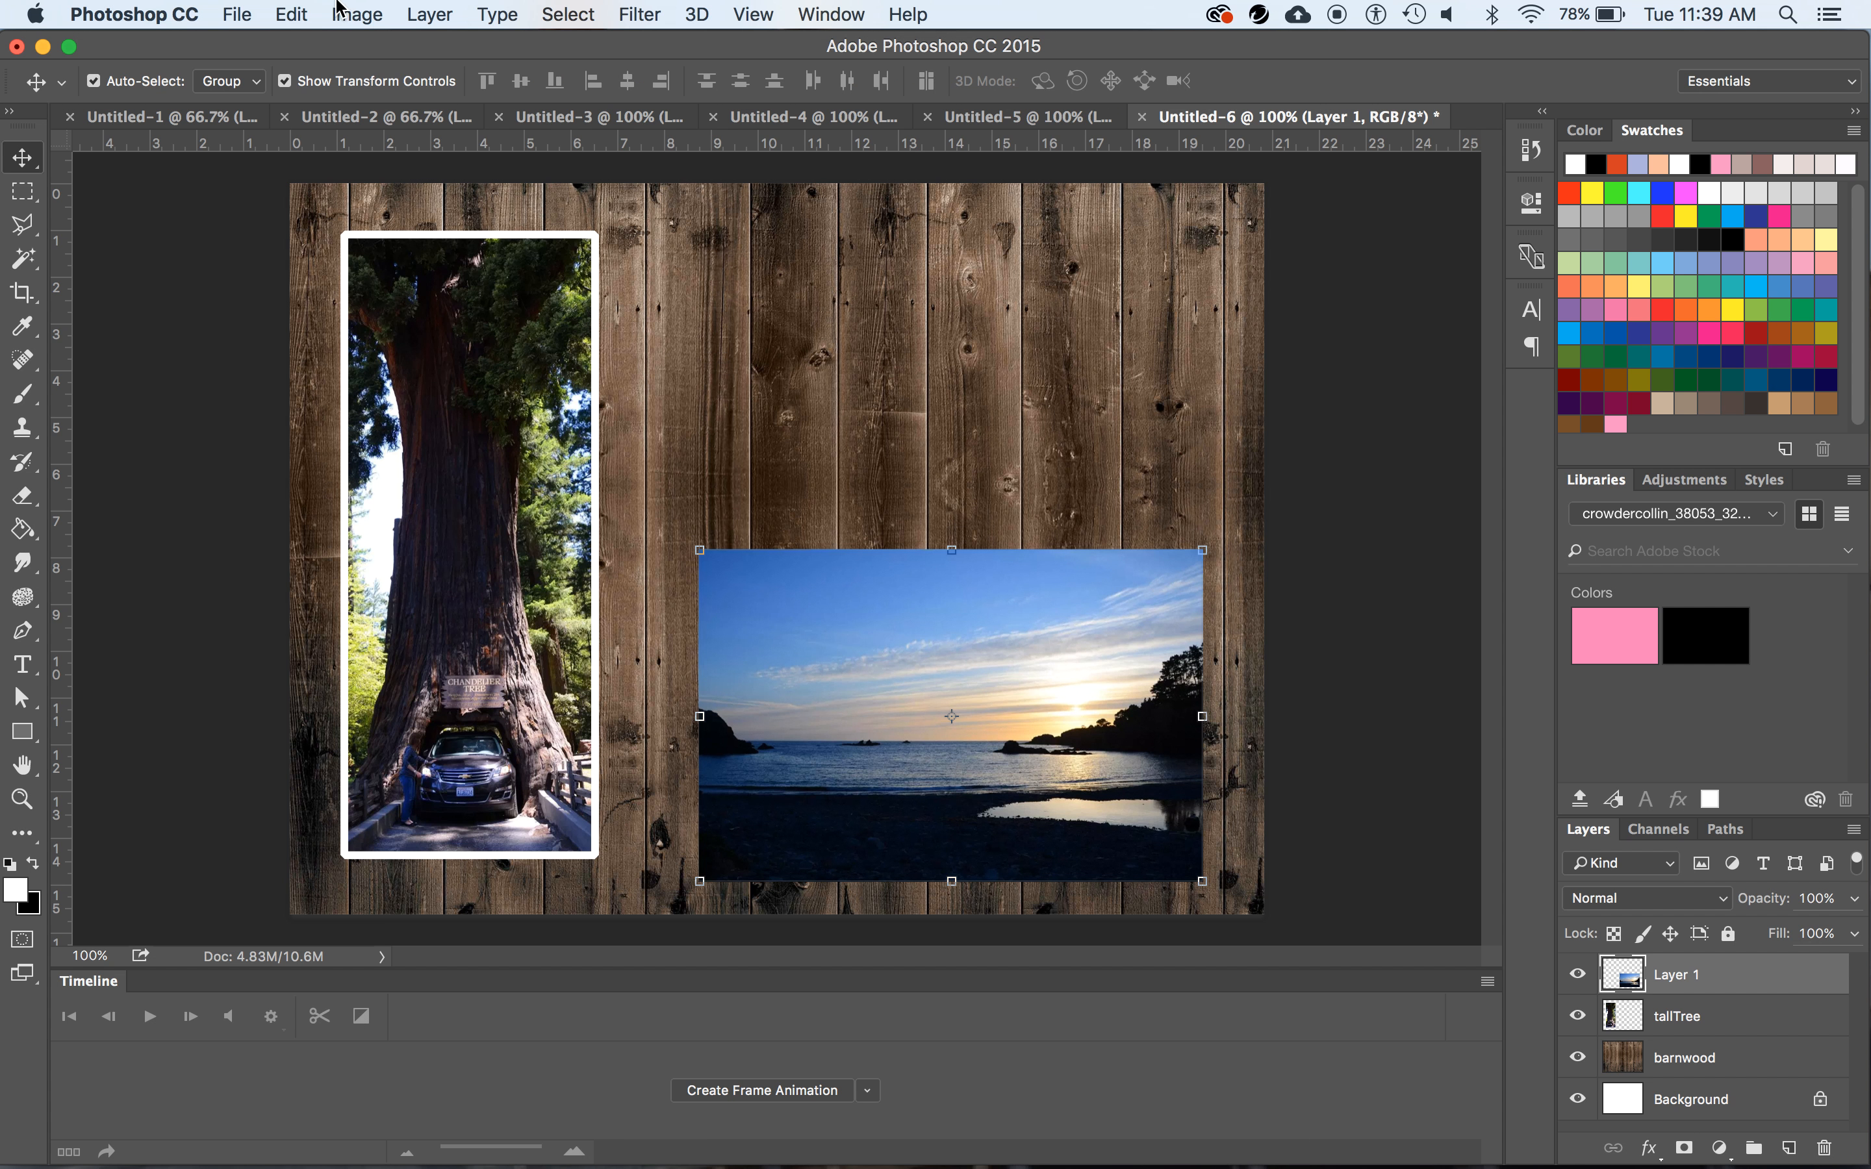
Outline the sunset beach photo with a 12 px white outside stroke
click(293, 13)
click(325, 427)
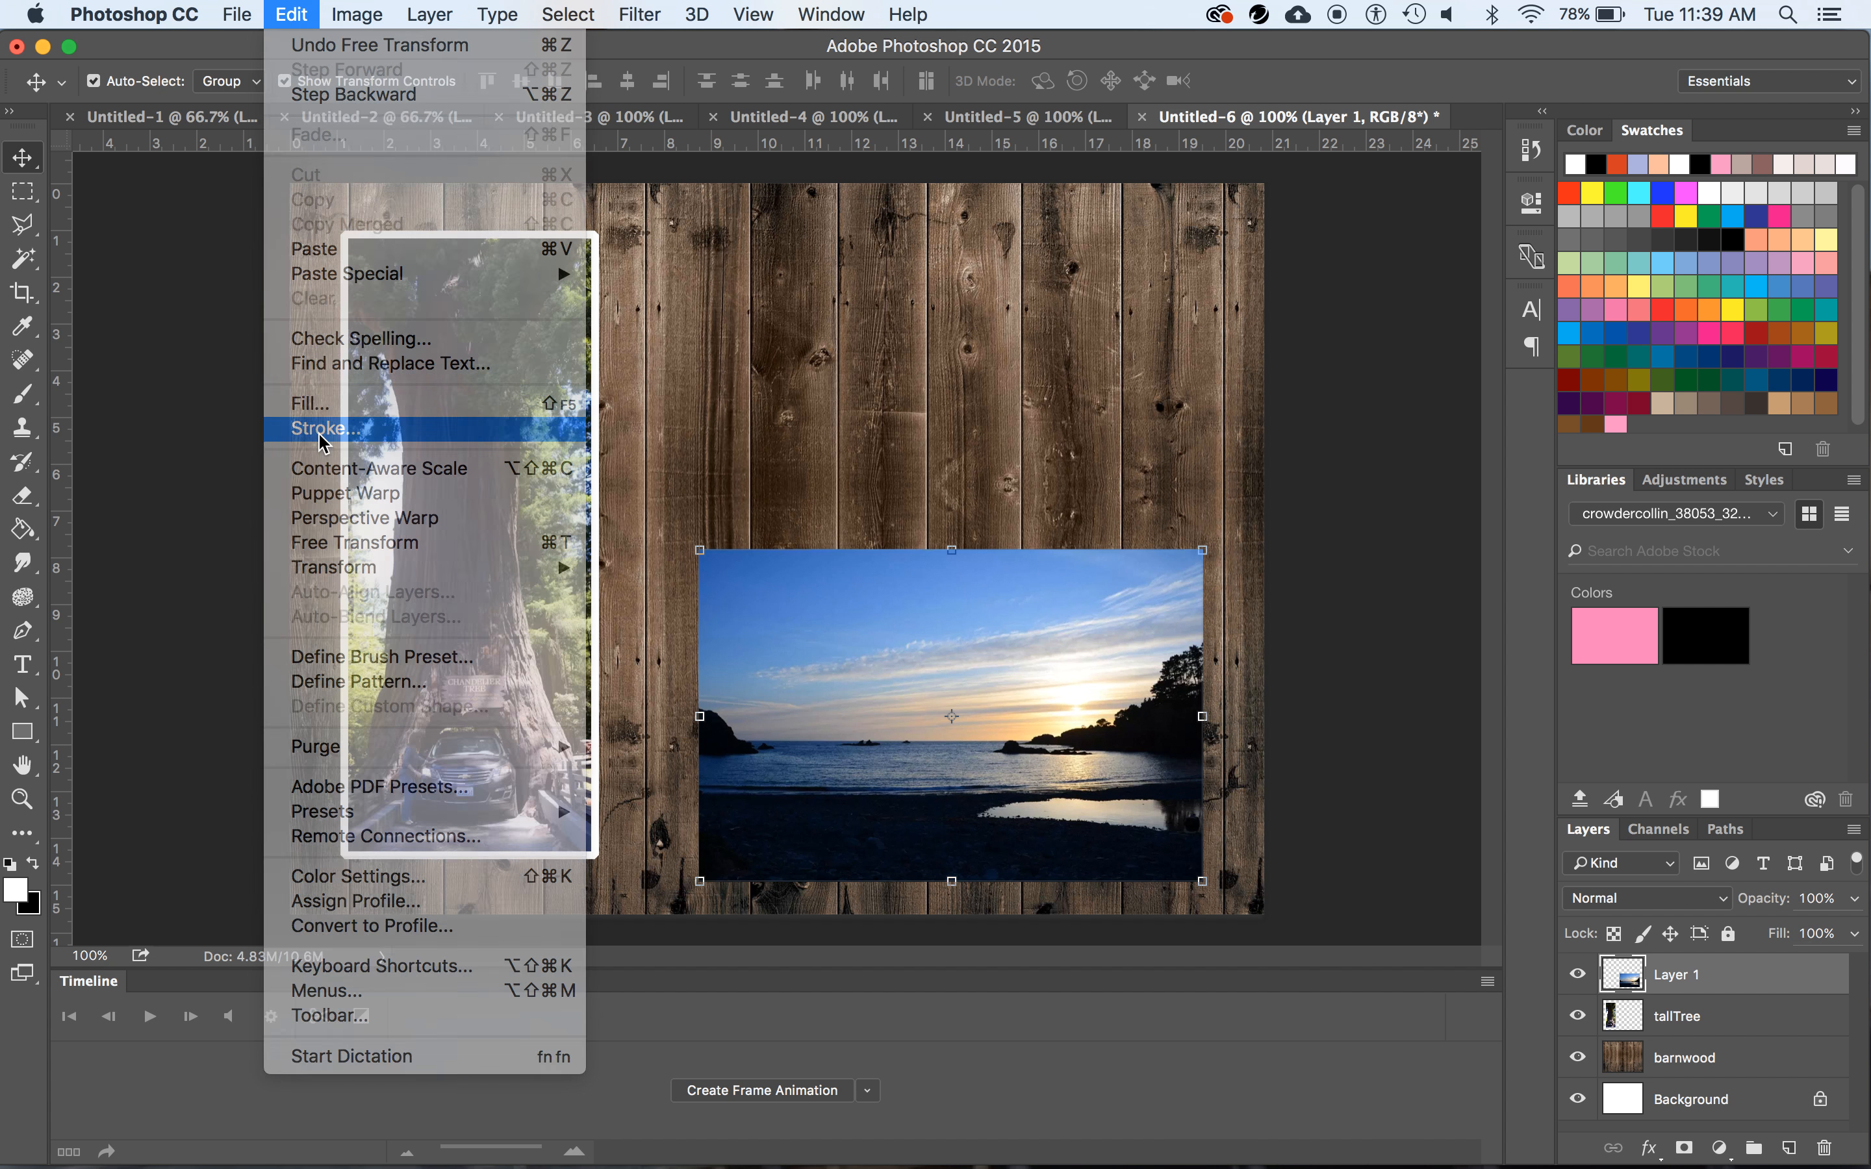
click(1458, 135)
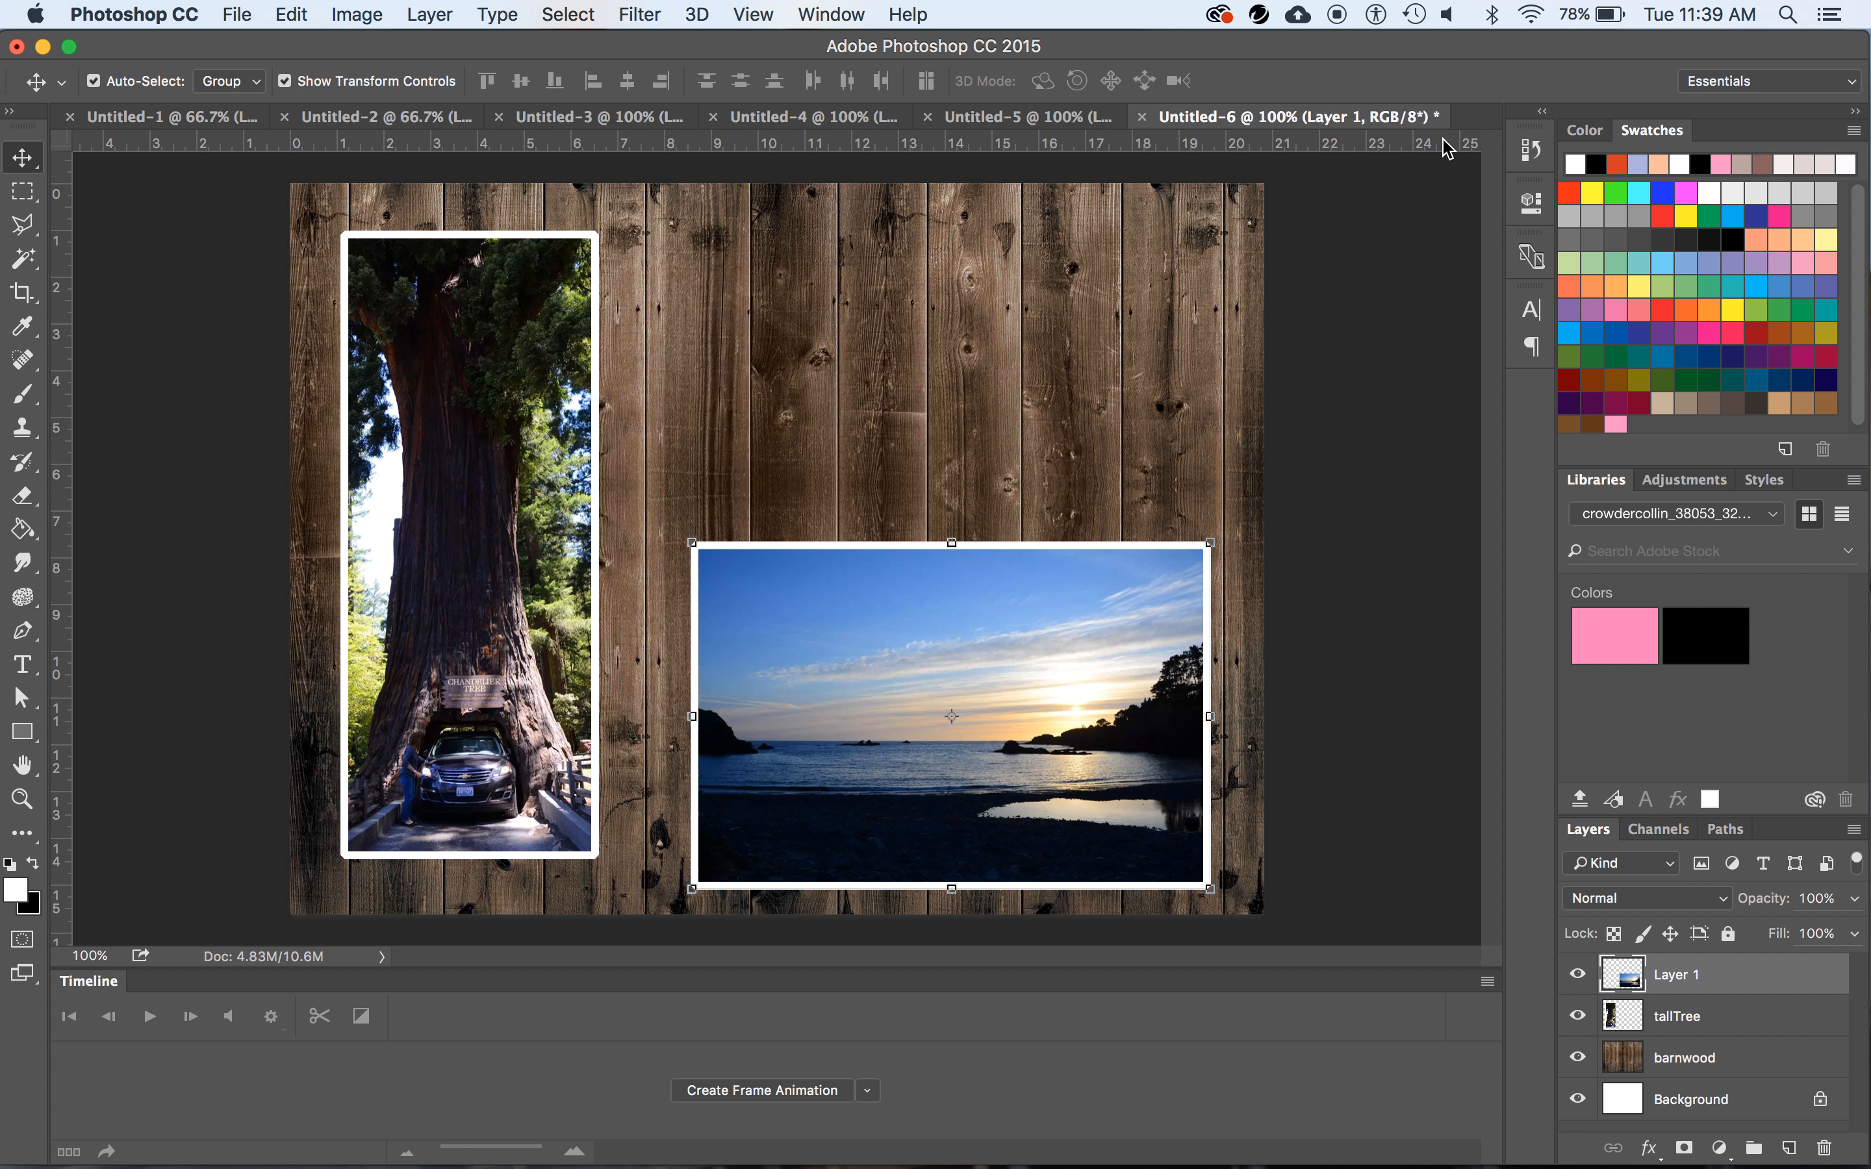
Copy the entire forest walkway photo from Untitled-4, paste it into Untitled-6 and place it above the sunset photo
click(881, 118)
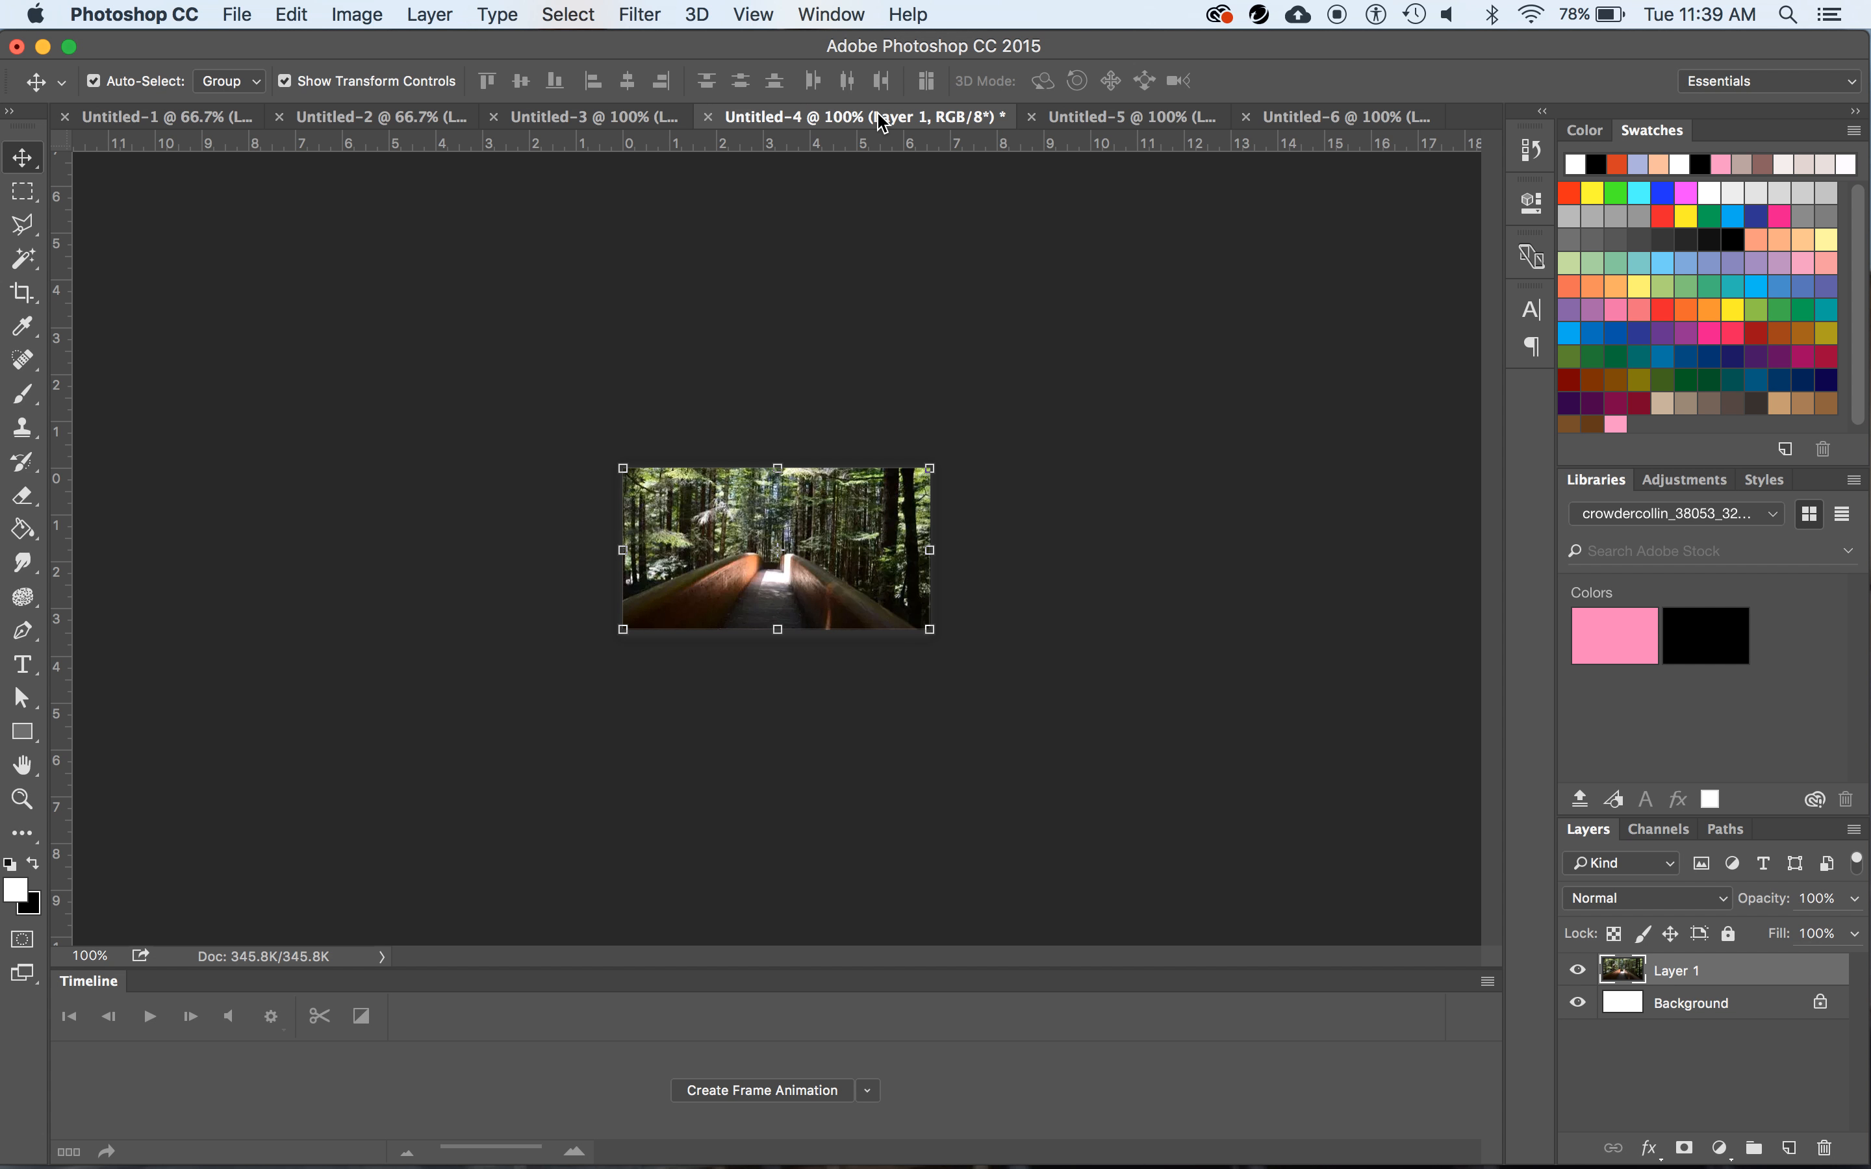
key(super+a)
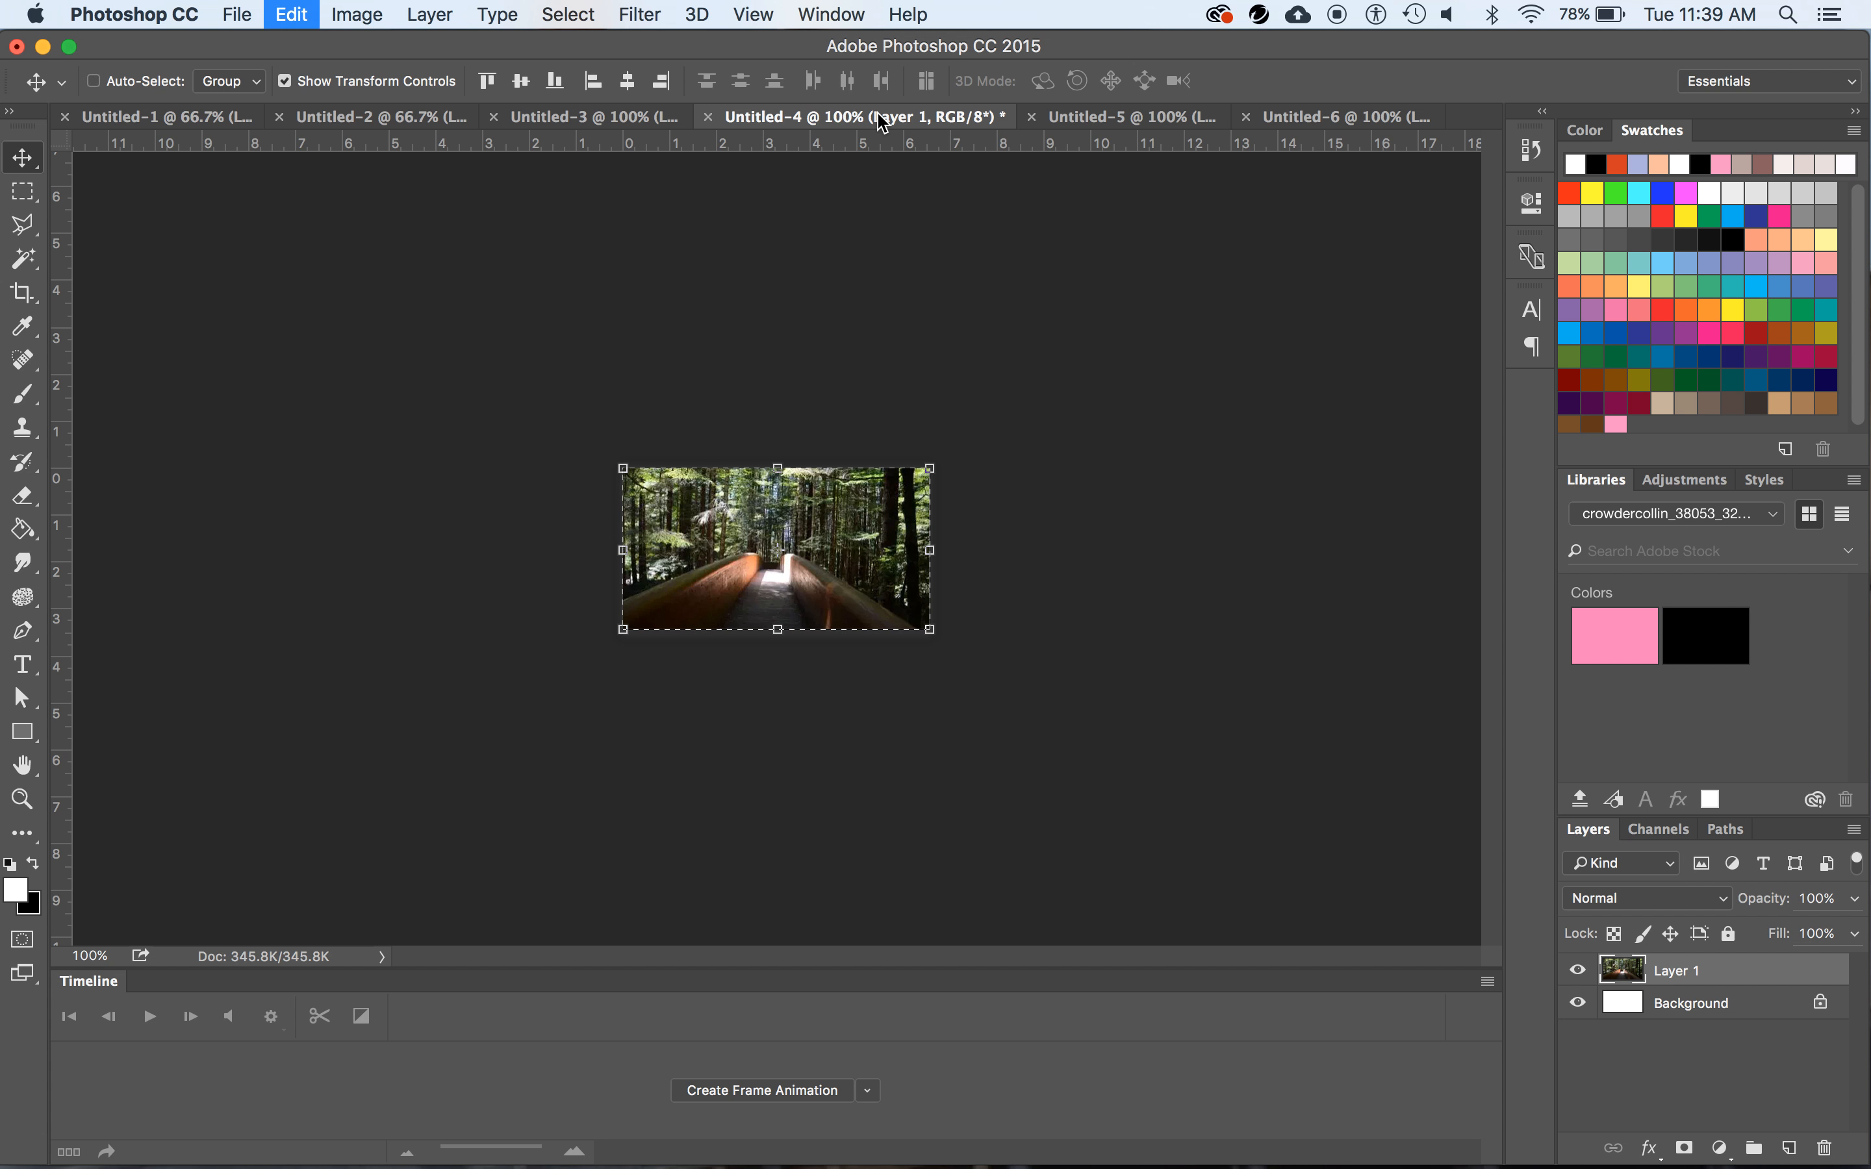
click(1302, 118)
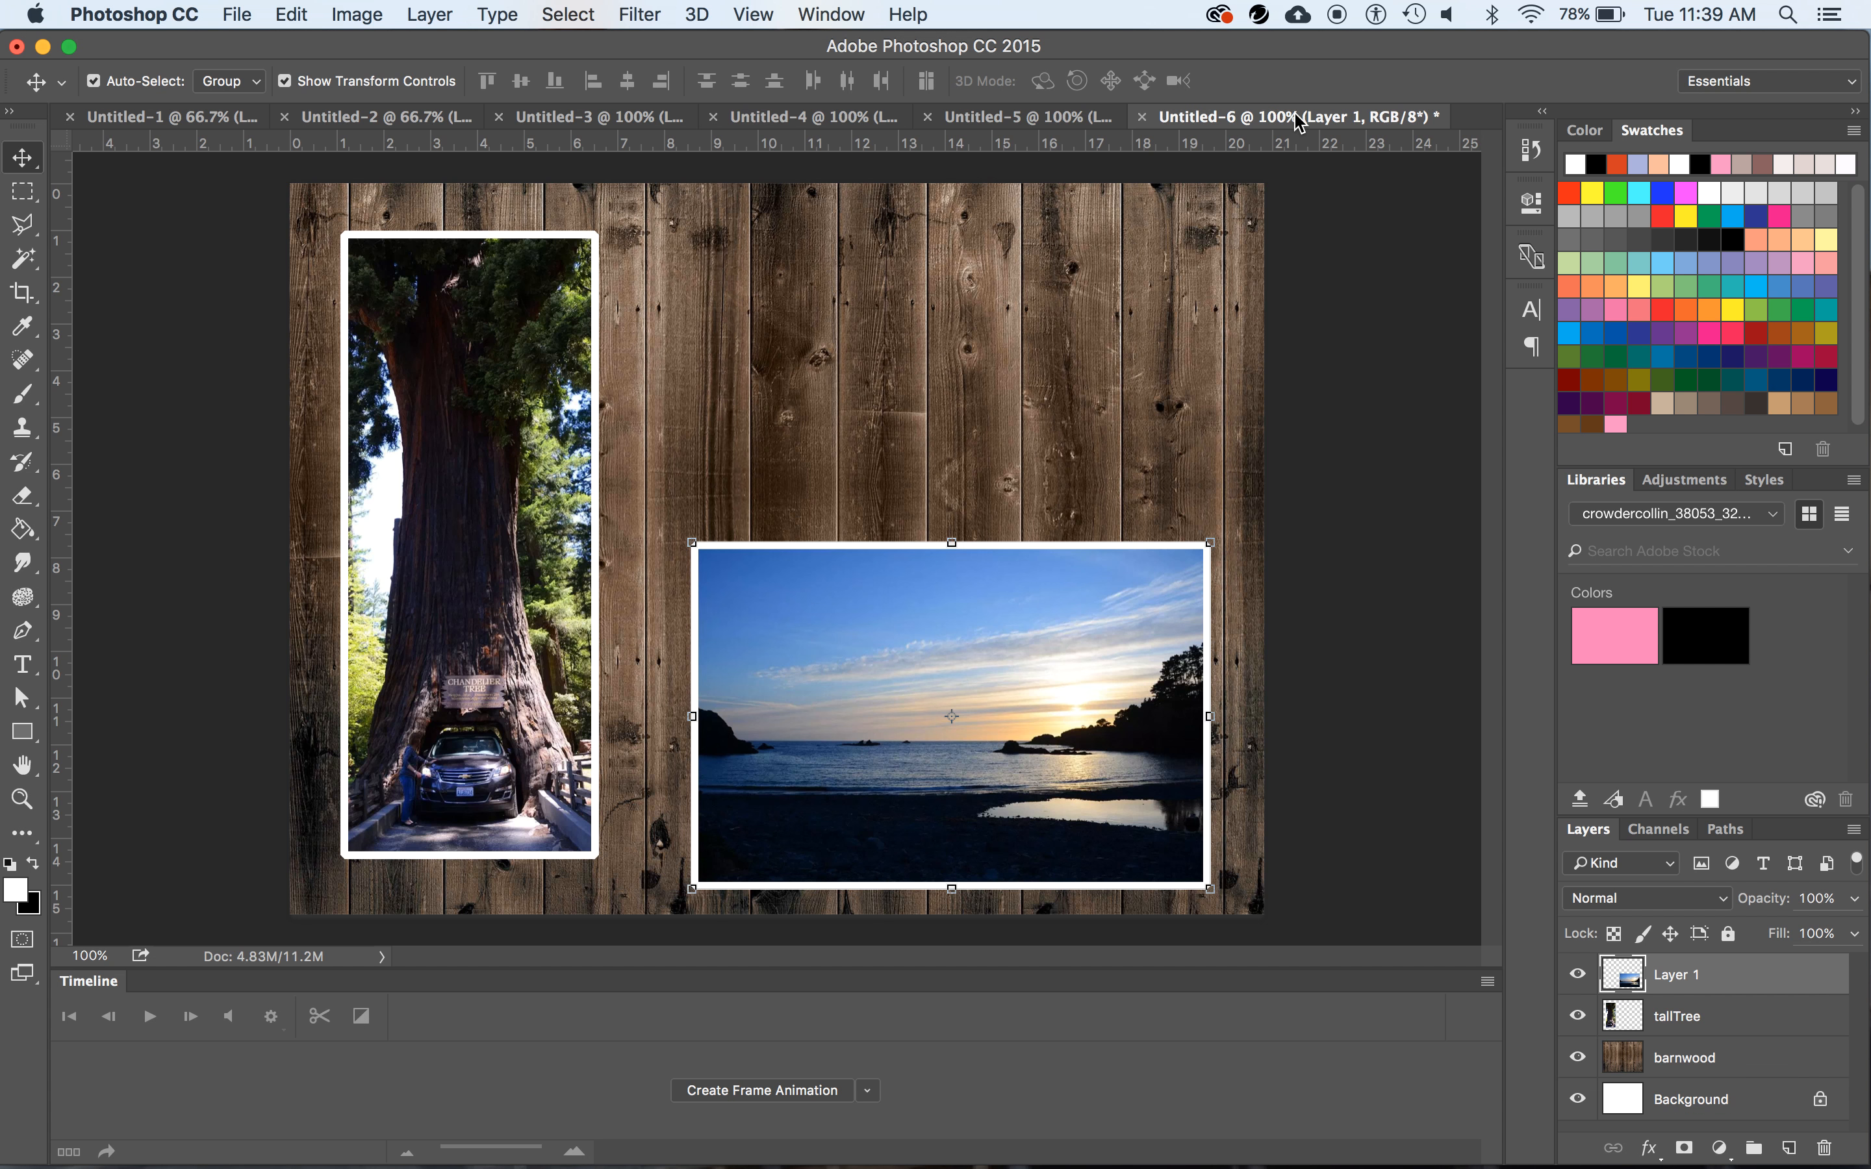
key(super+v)
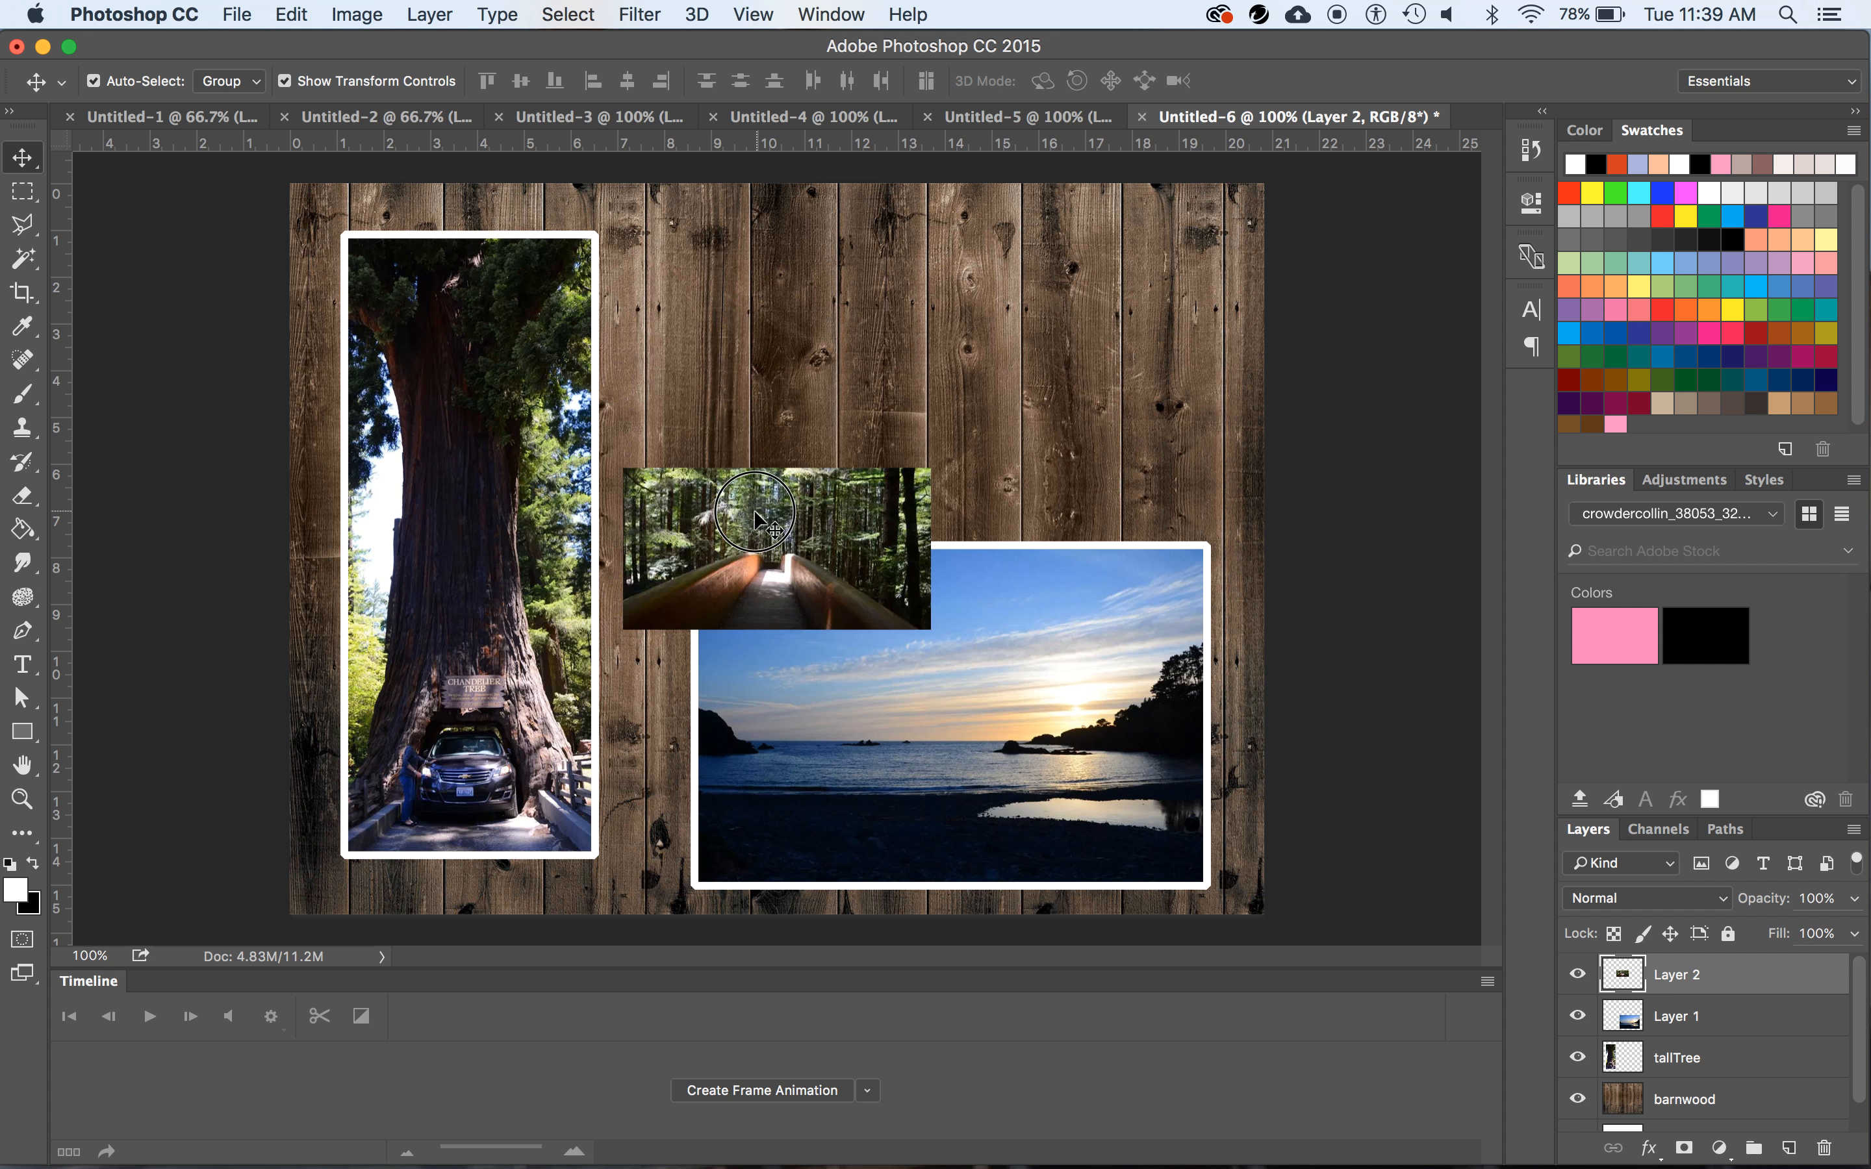
drag(773, 464, 807, 293)
Outline the forest walkway photo with a 12 px white outside stroke
click(357, 14)
mouse_move(288, 11)
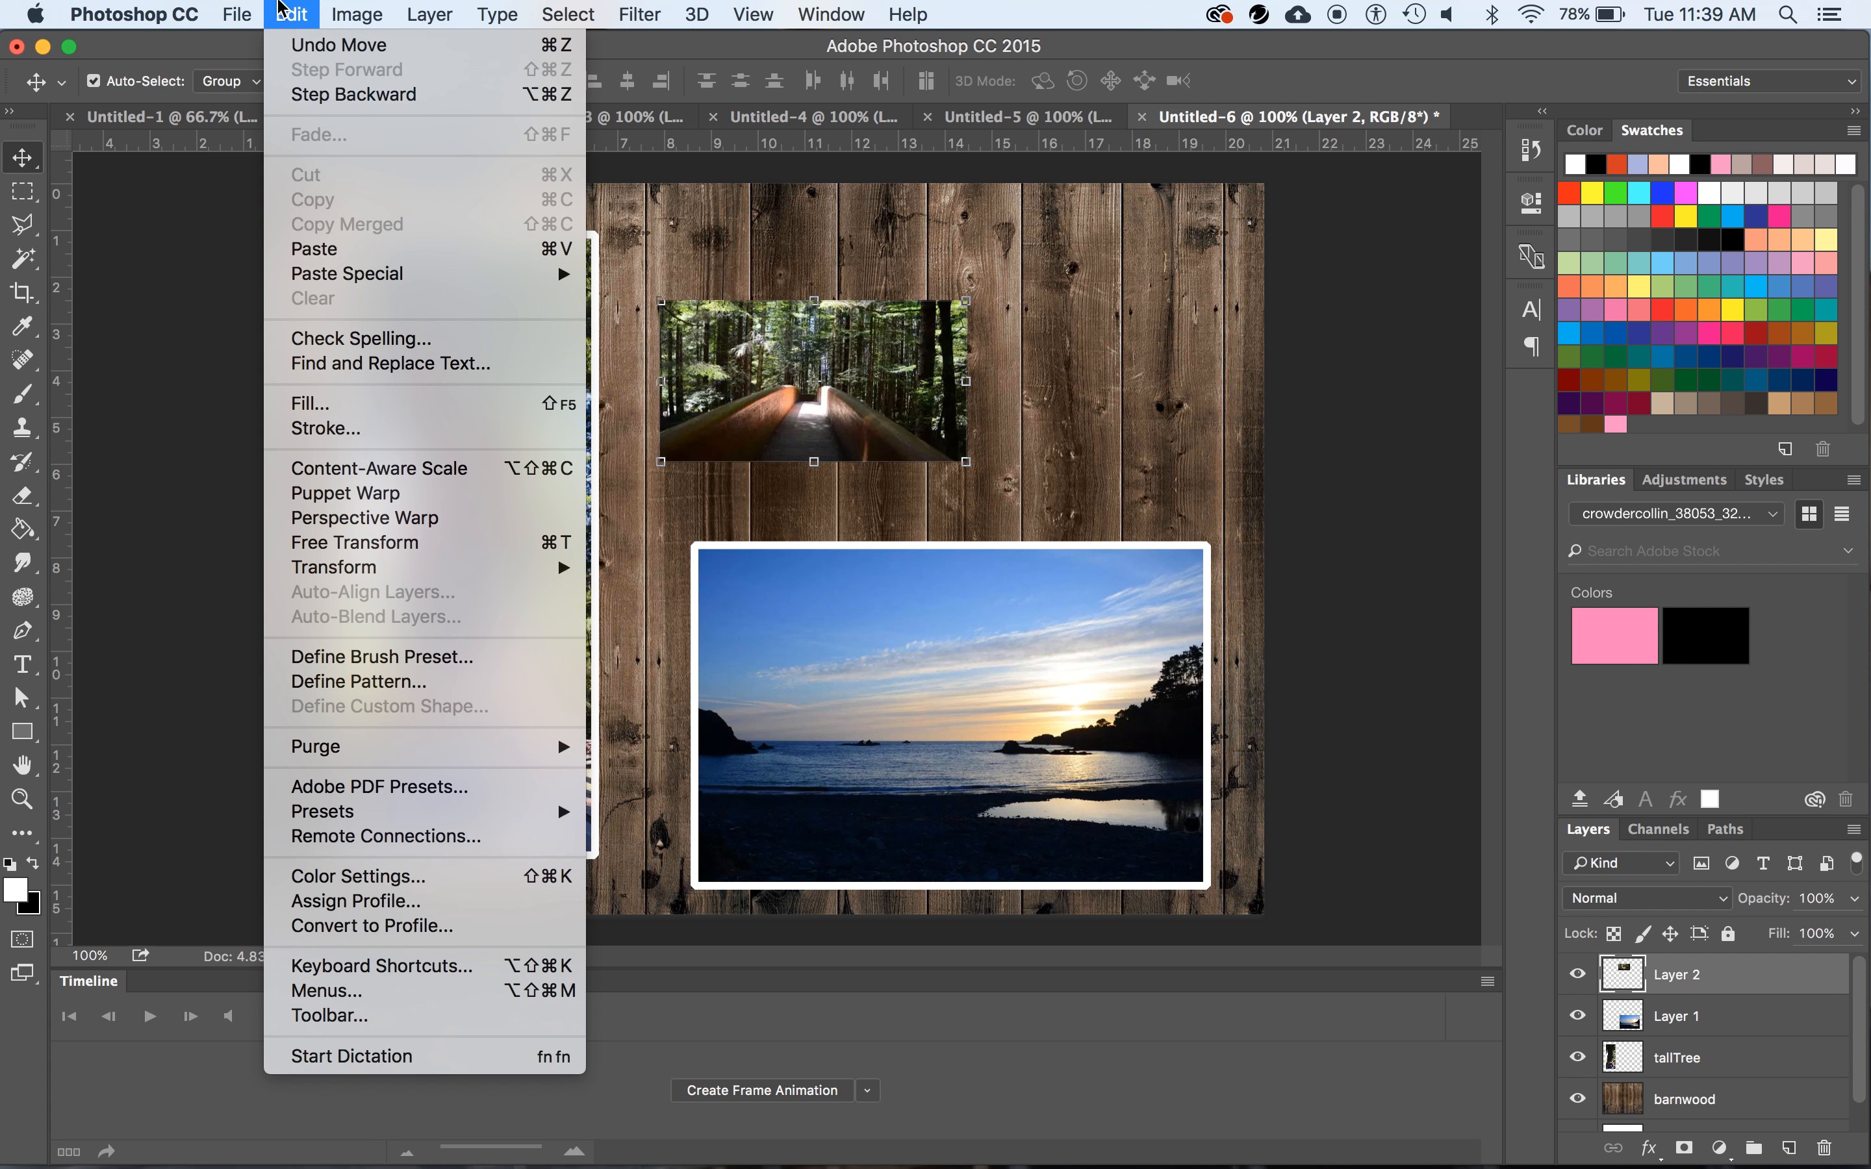
click(351, 427)
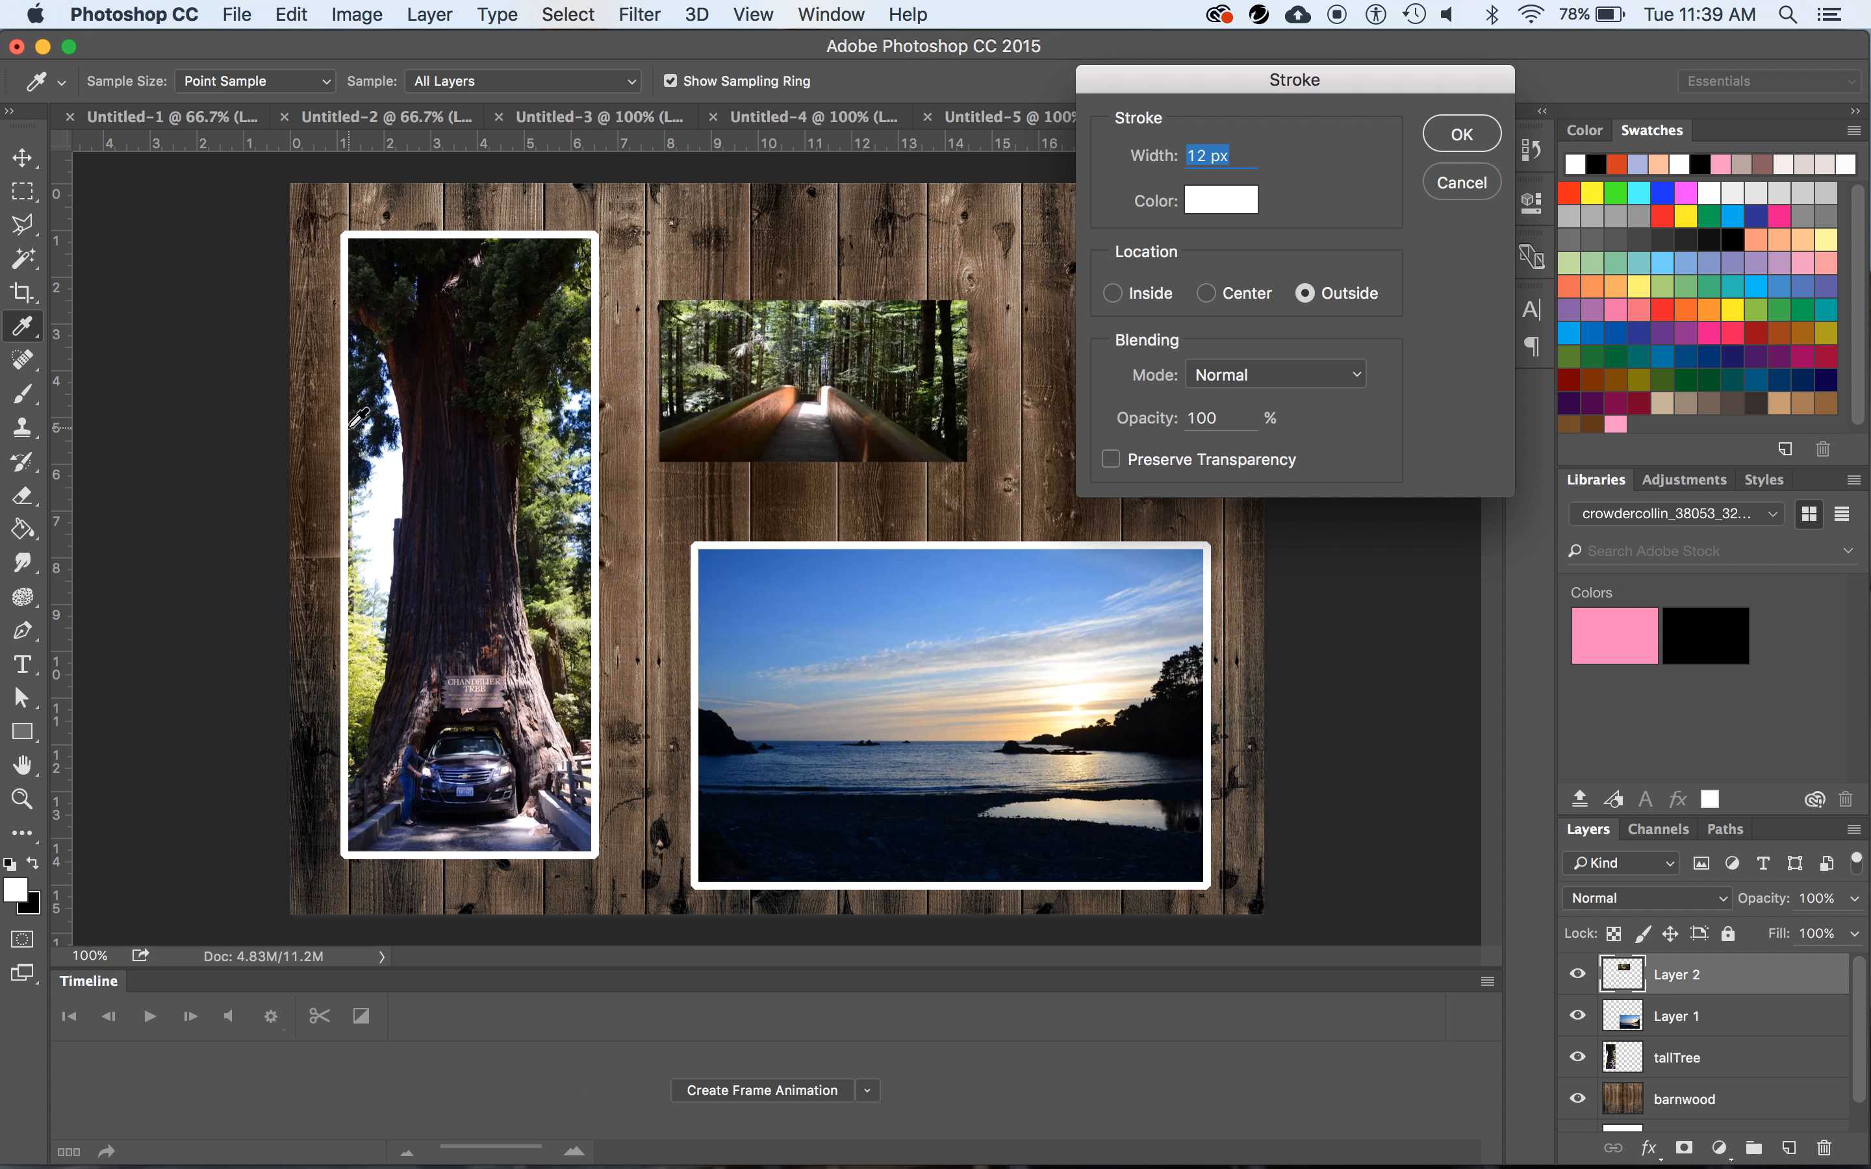
click(1496, 143)
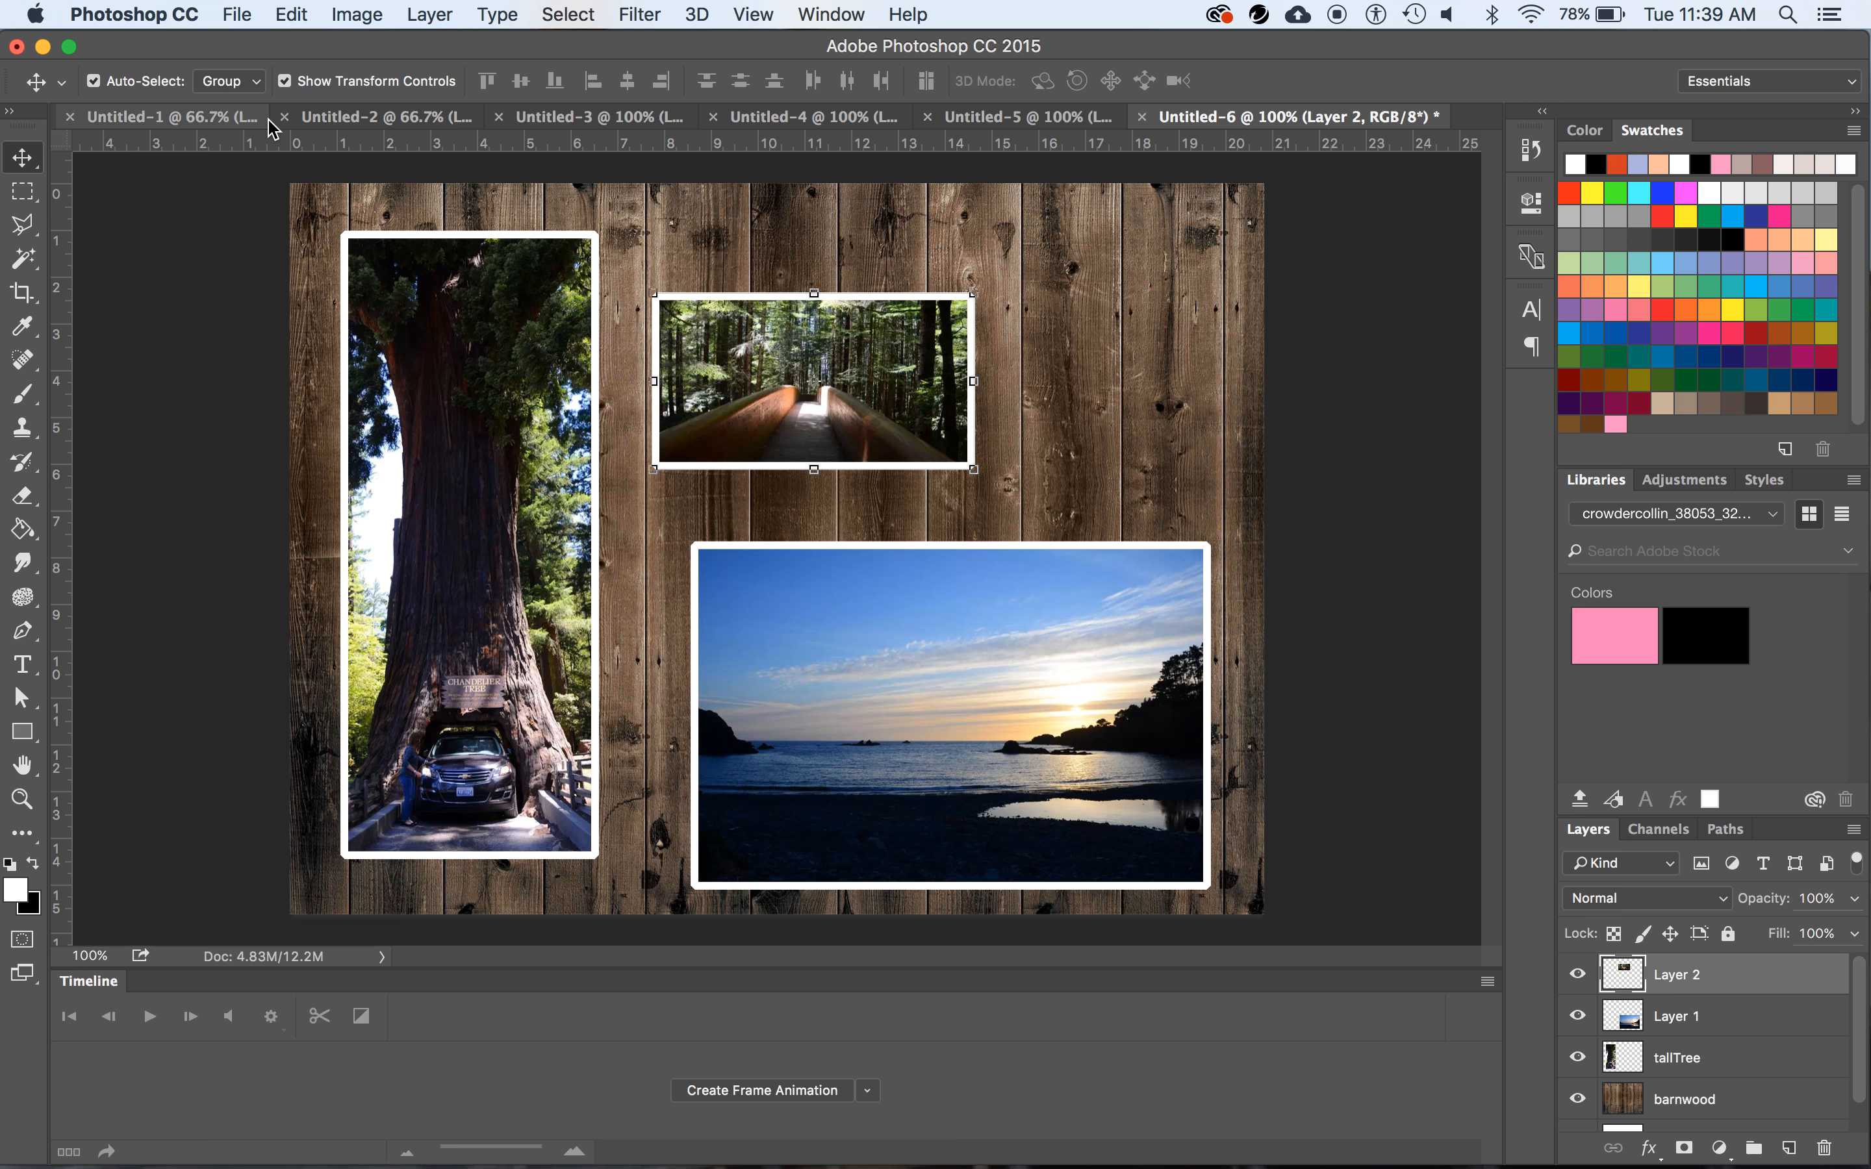
Copy the entire mountain lake photo from Untitled-5 and paste it into the collage document Untitled-6
click(1021, 118)
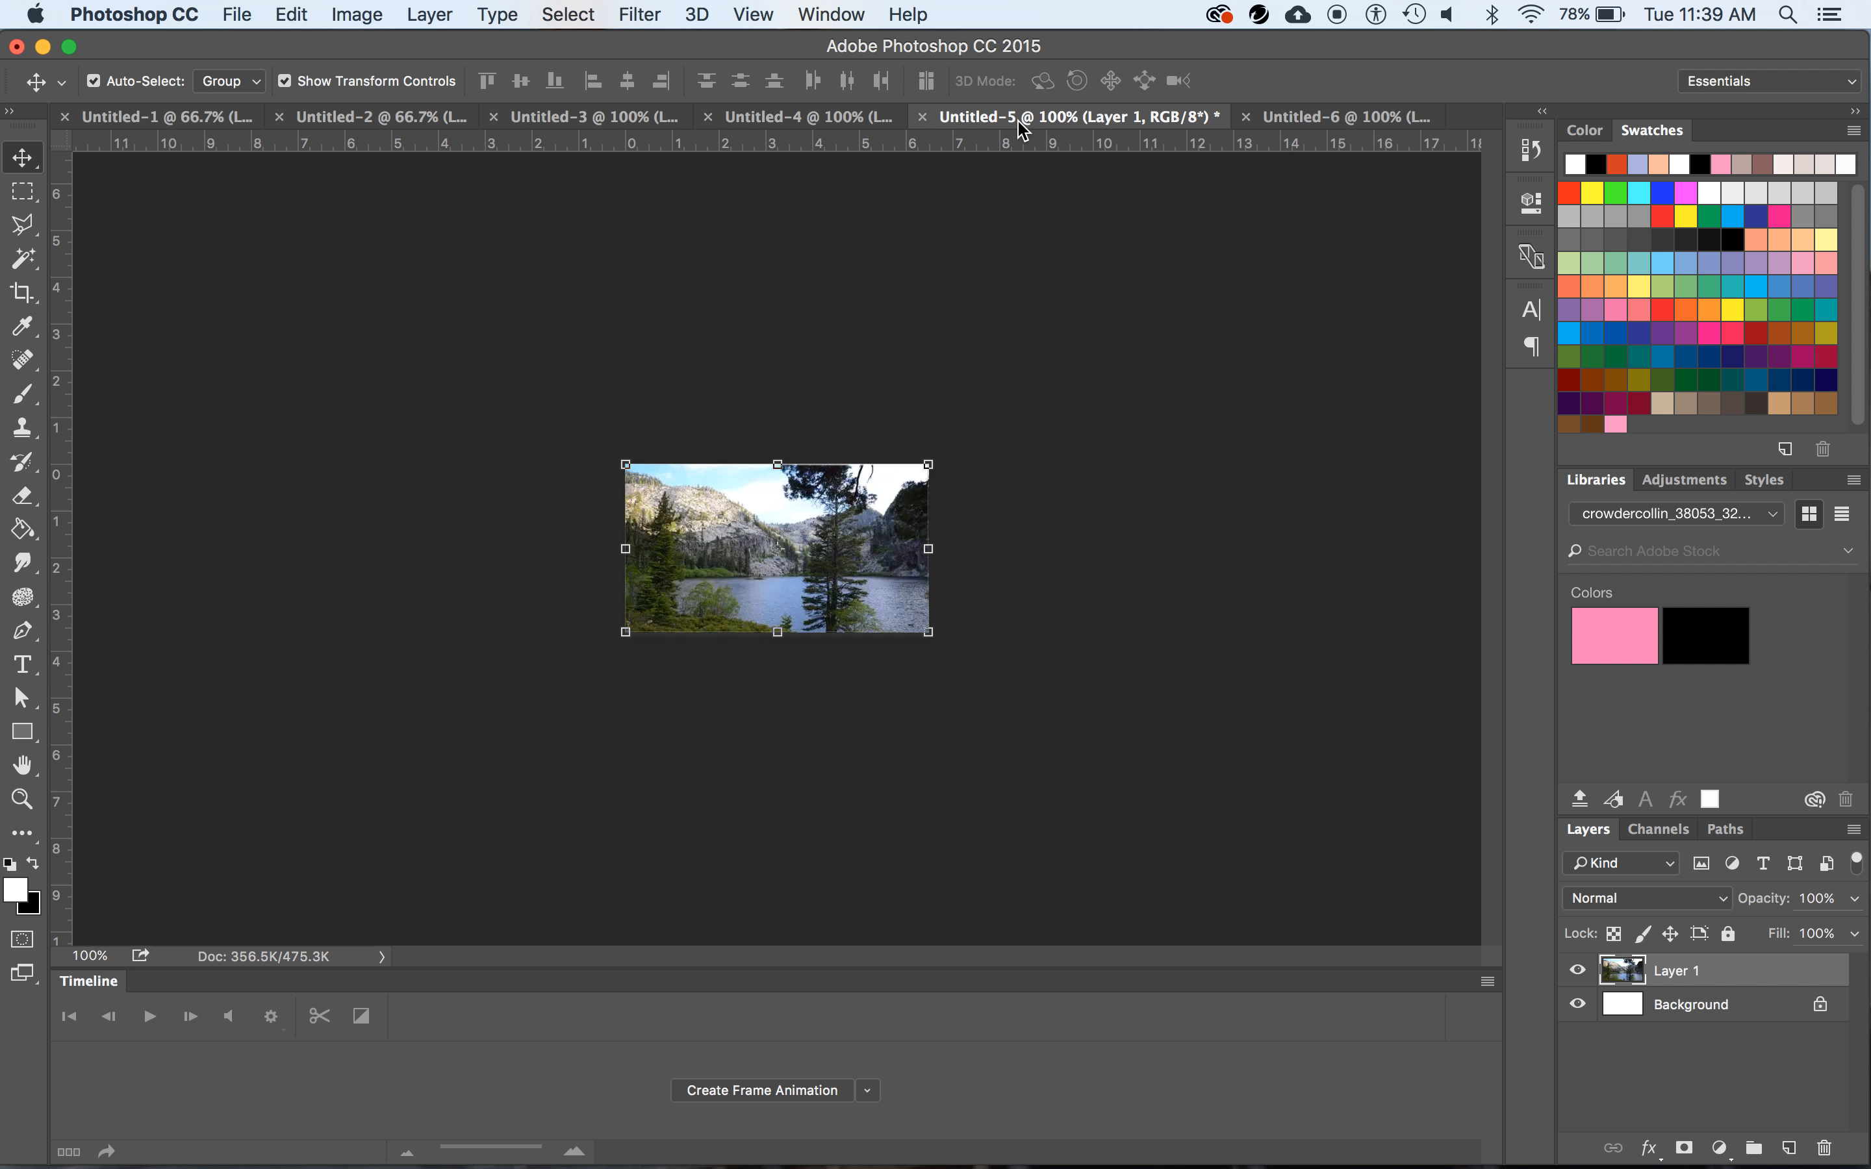
key(super+a)
key(super+c)
click(1329, 117)
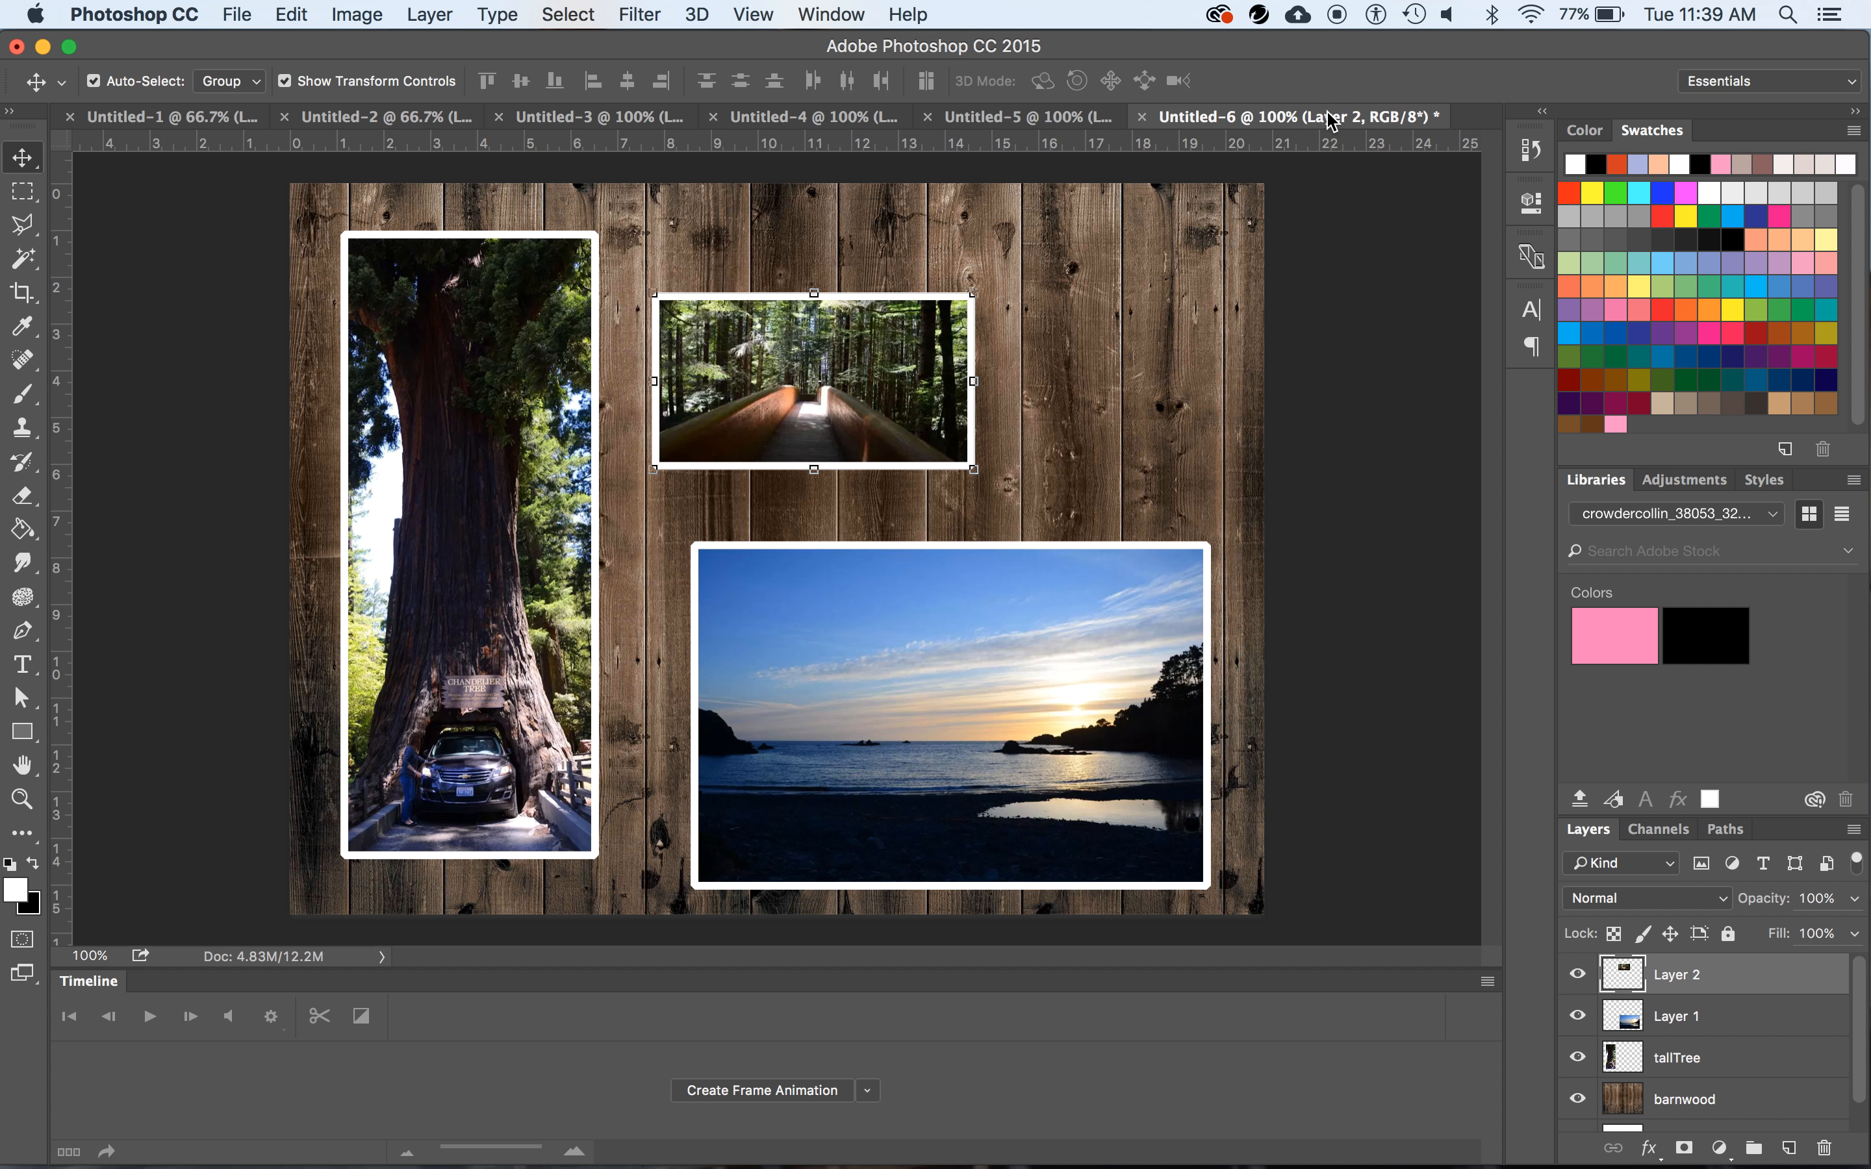
key(super+v)
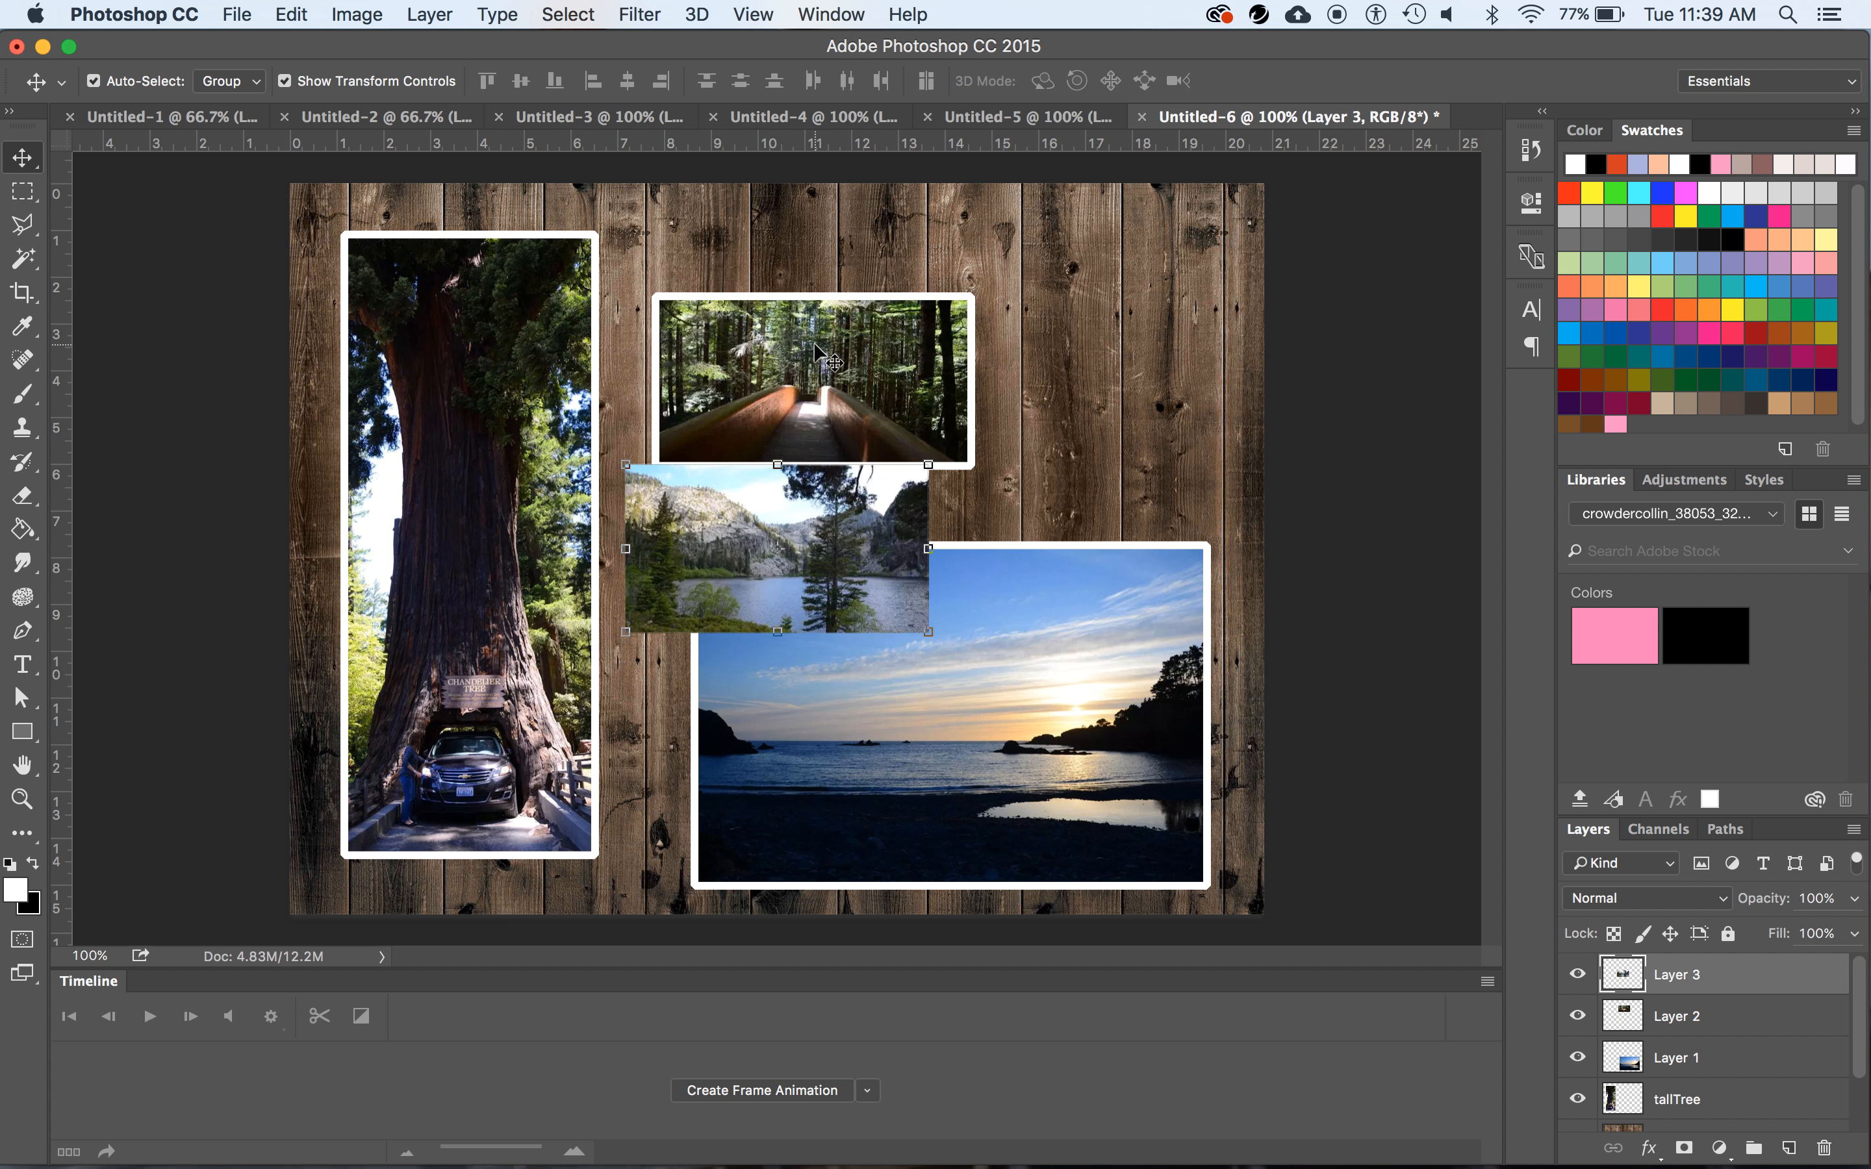
Outline the mountain lake photo with a 12 px white outside stroke
click(359, 13)
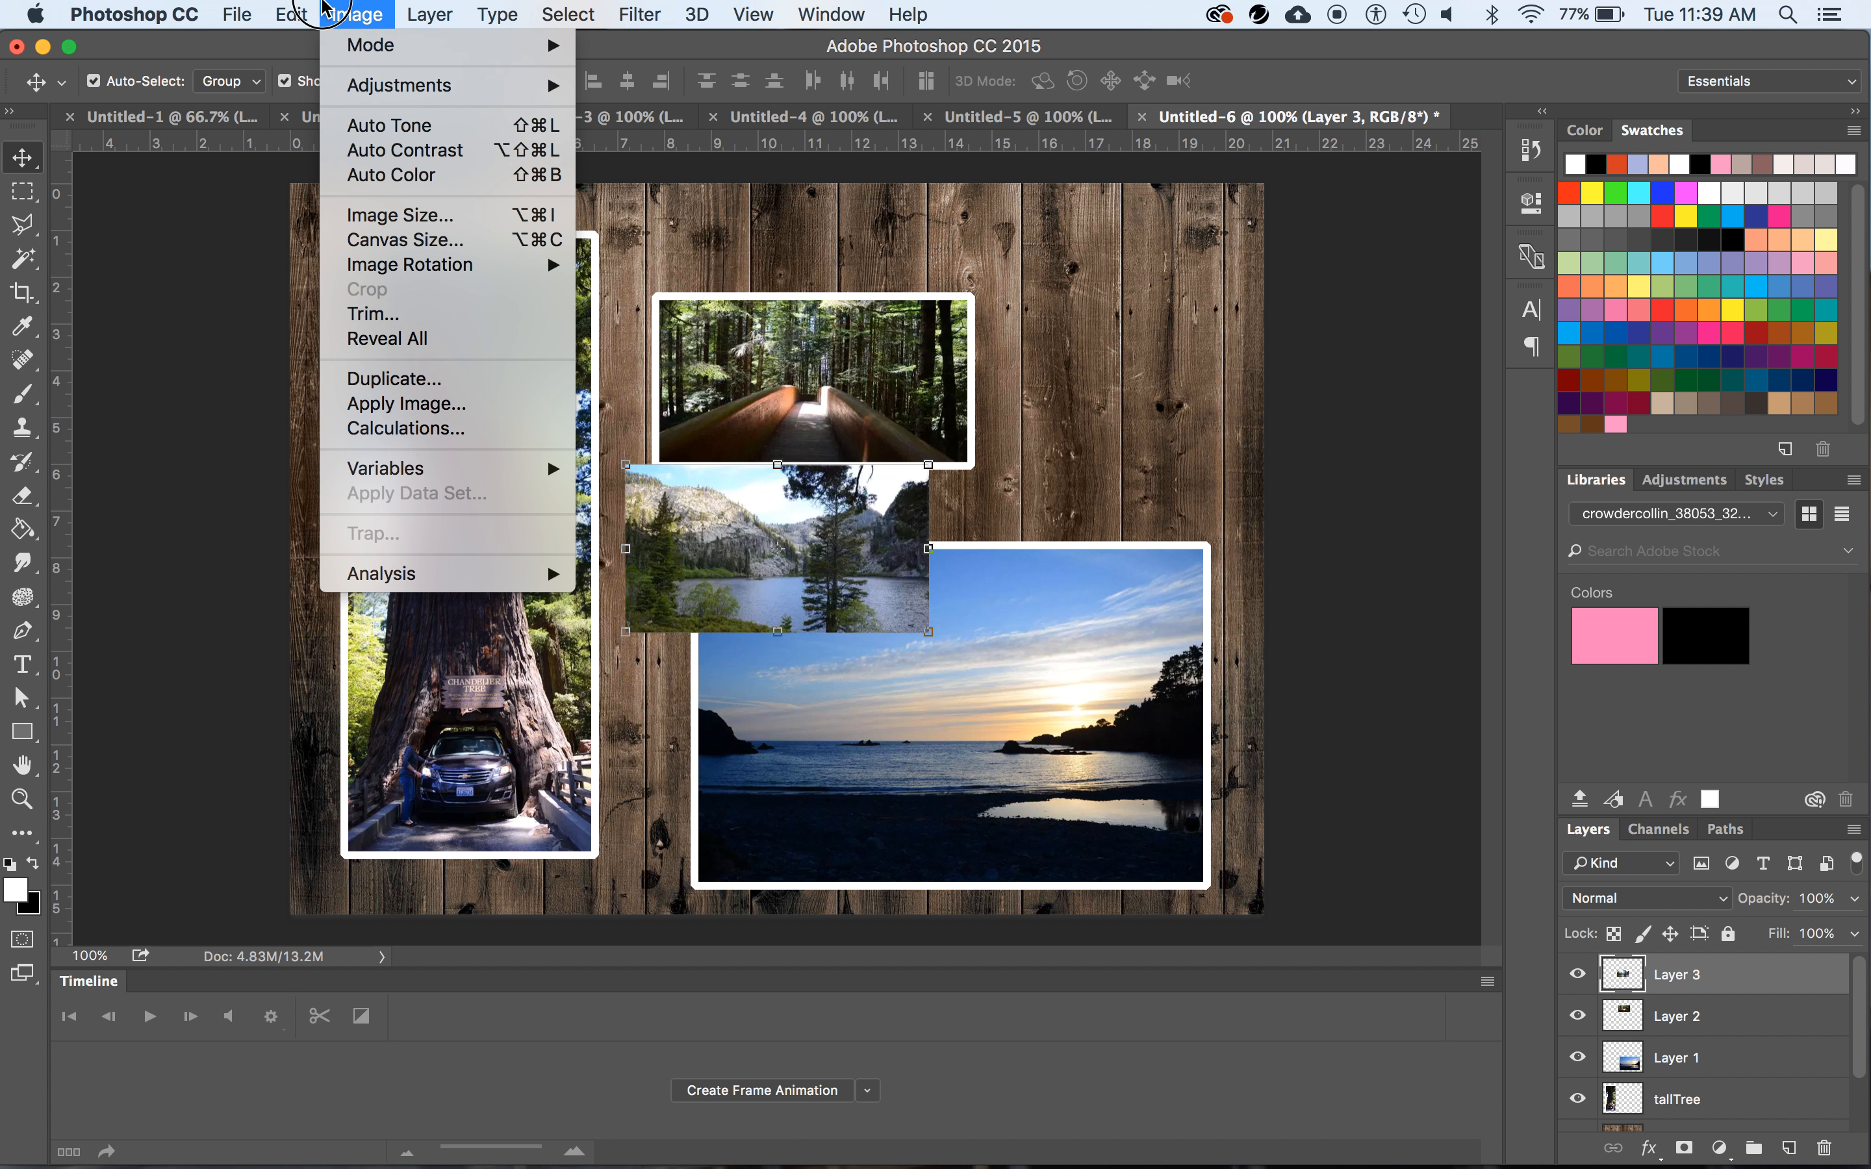
mouse_move(300, 9)
click(322, 430)
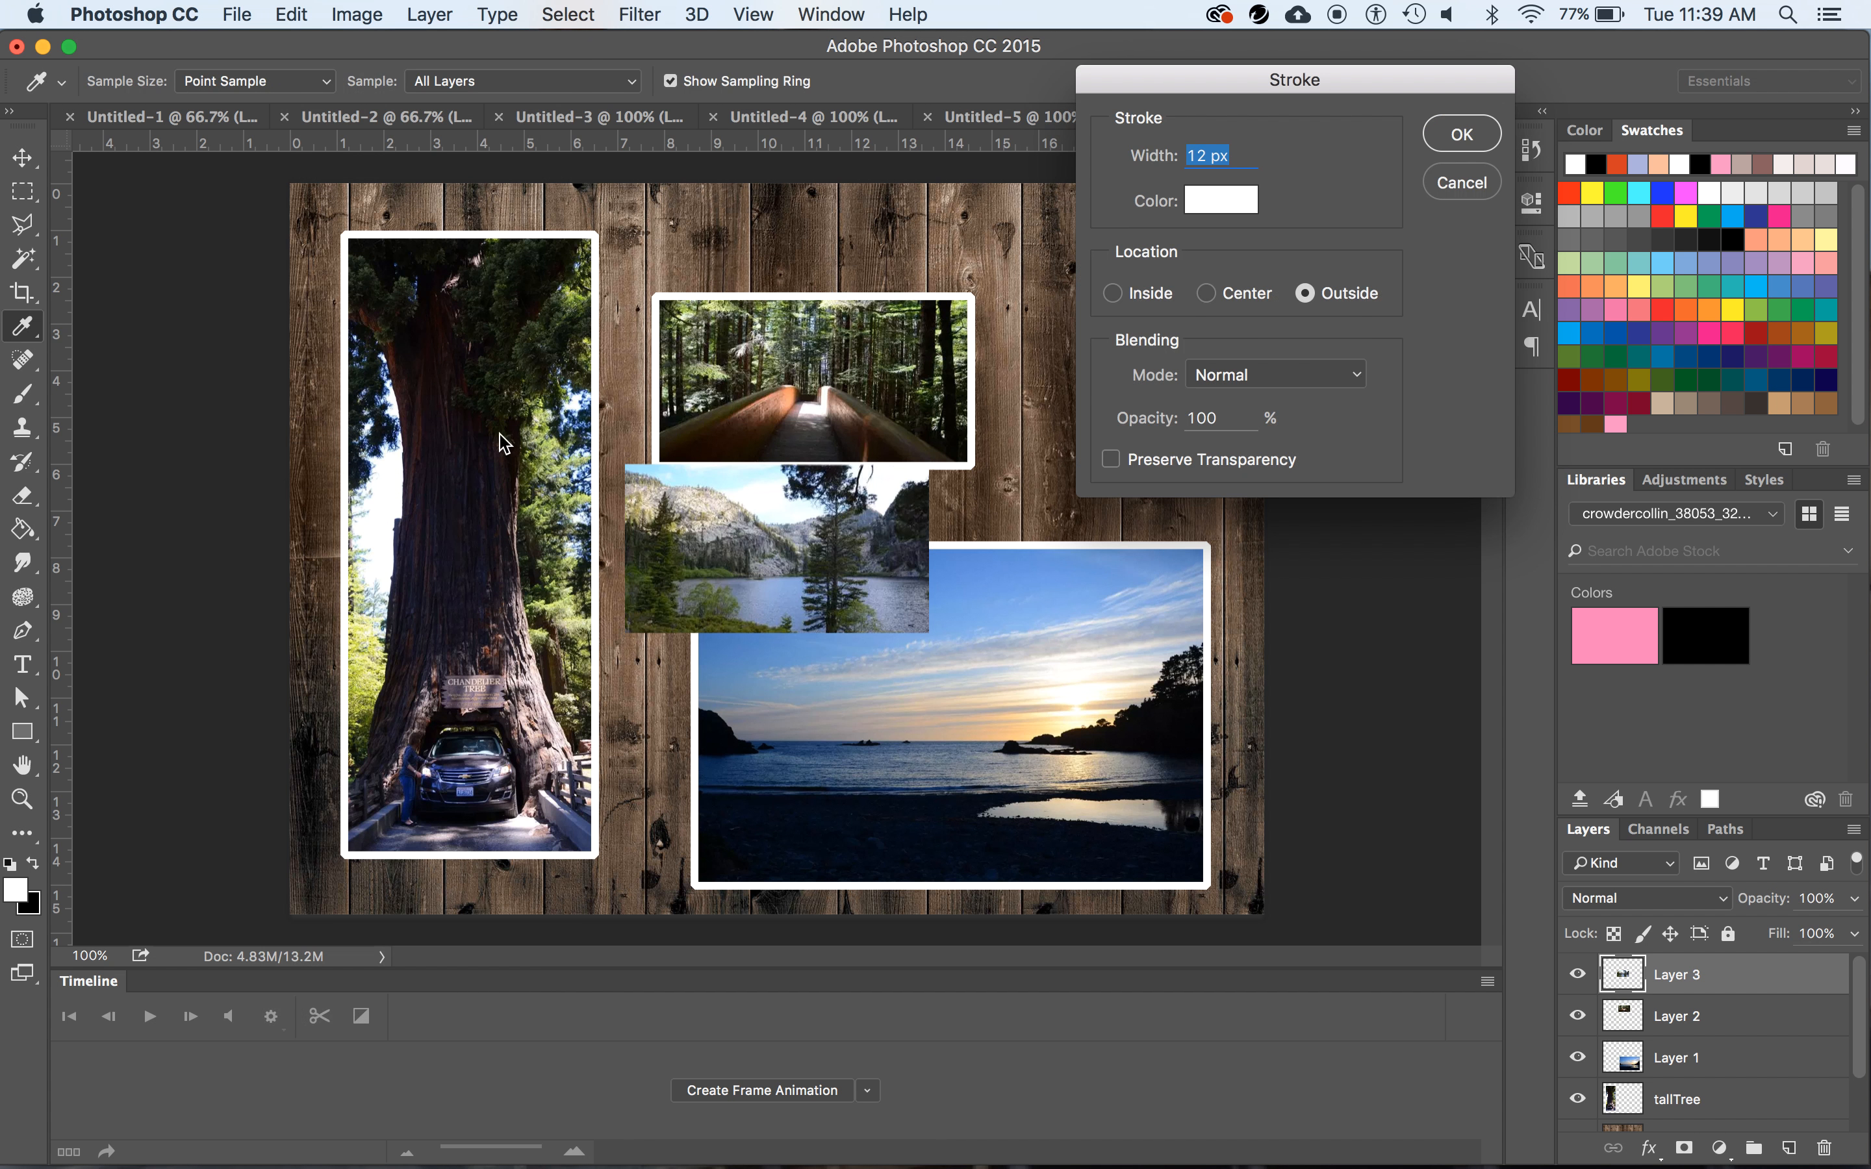
click(1464, 131)
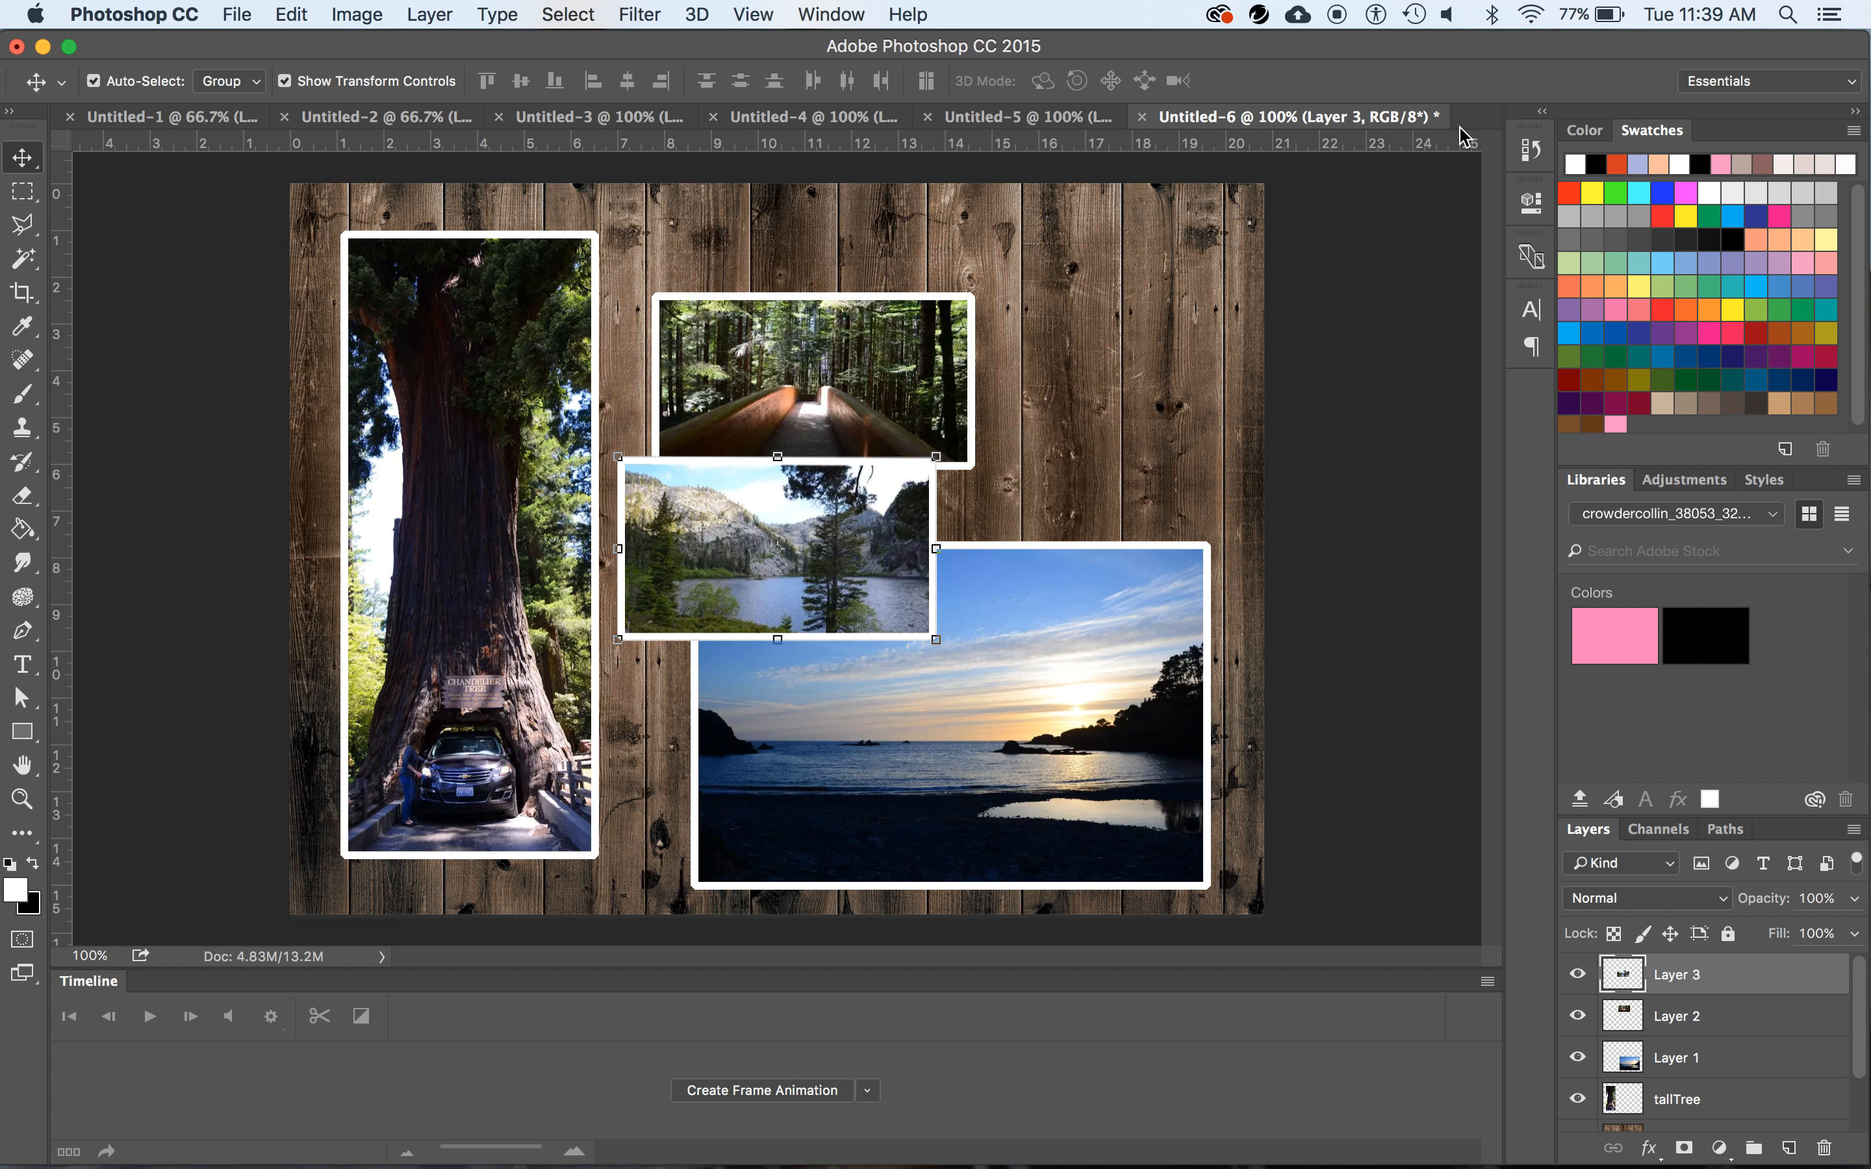
Compare with the collage in Untitled-1, scale the walkway photo in Untitled-6 to about 92%, move it near the wood background's upper edge and apply the transformation
click(157, 120)
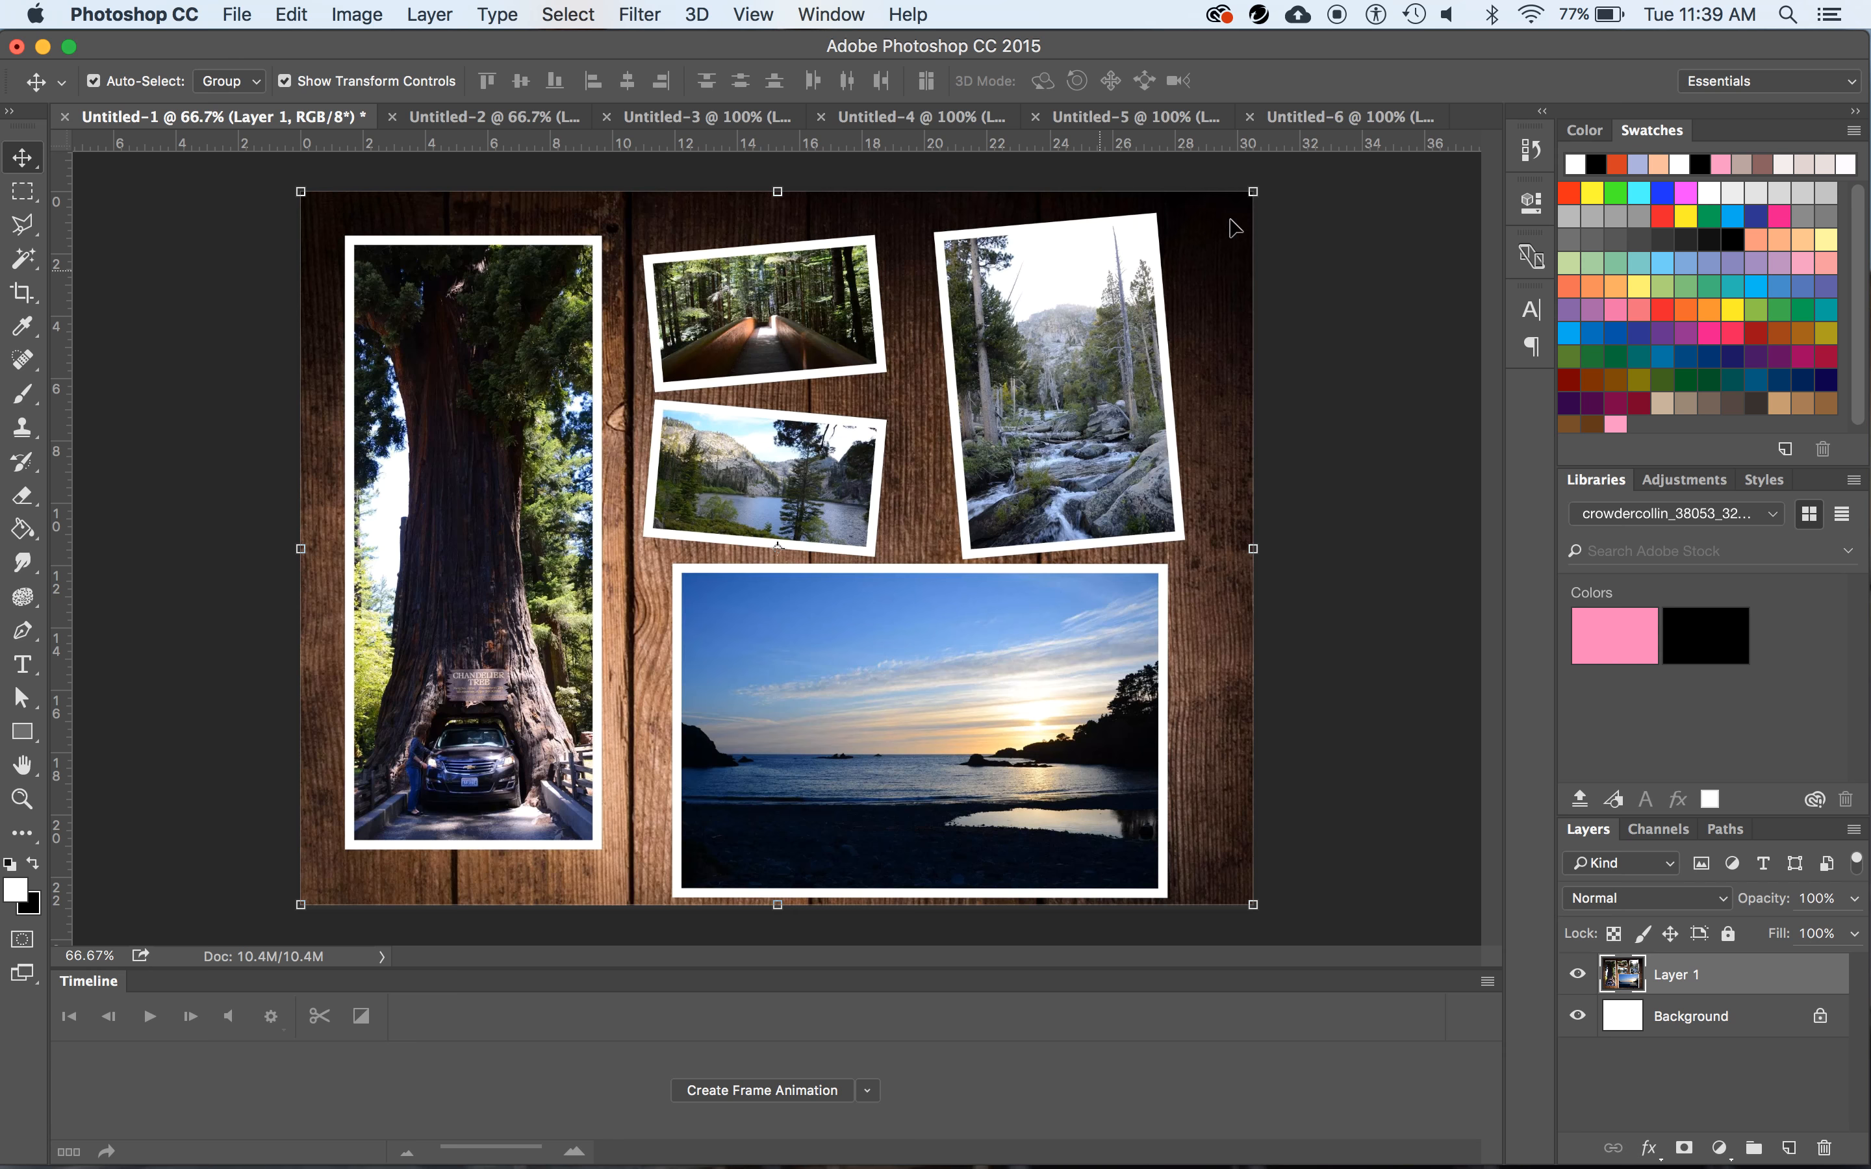
click(1343, 122)
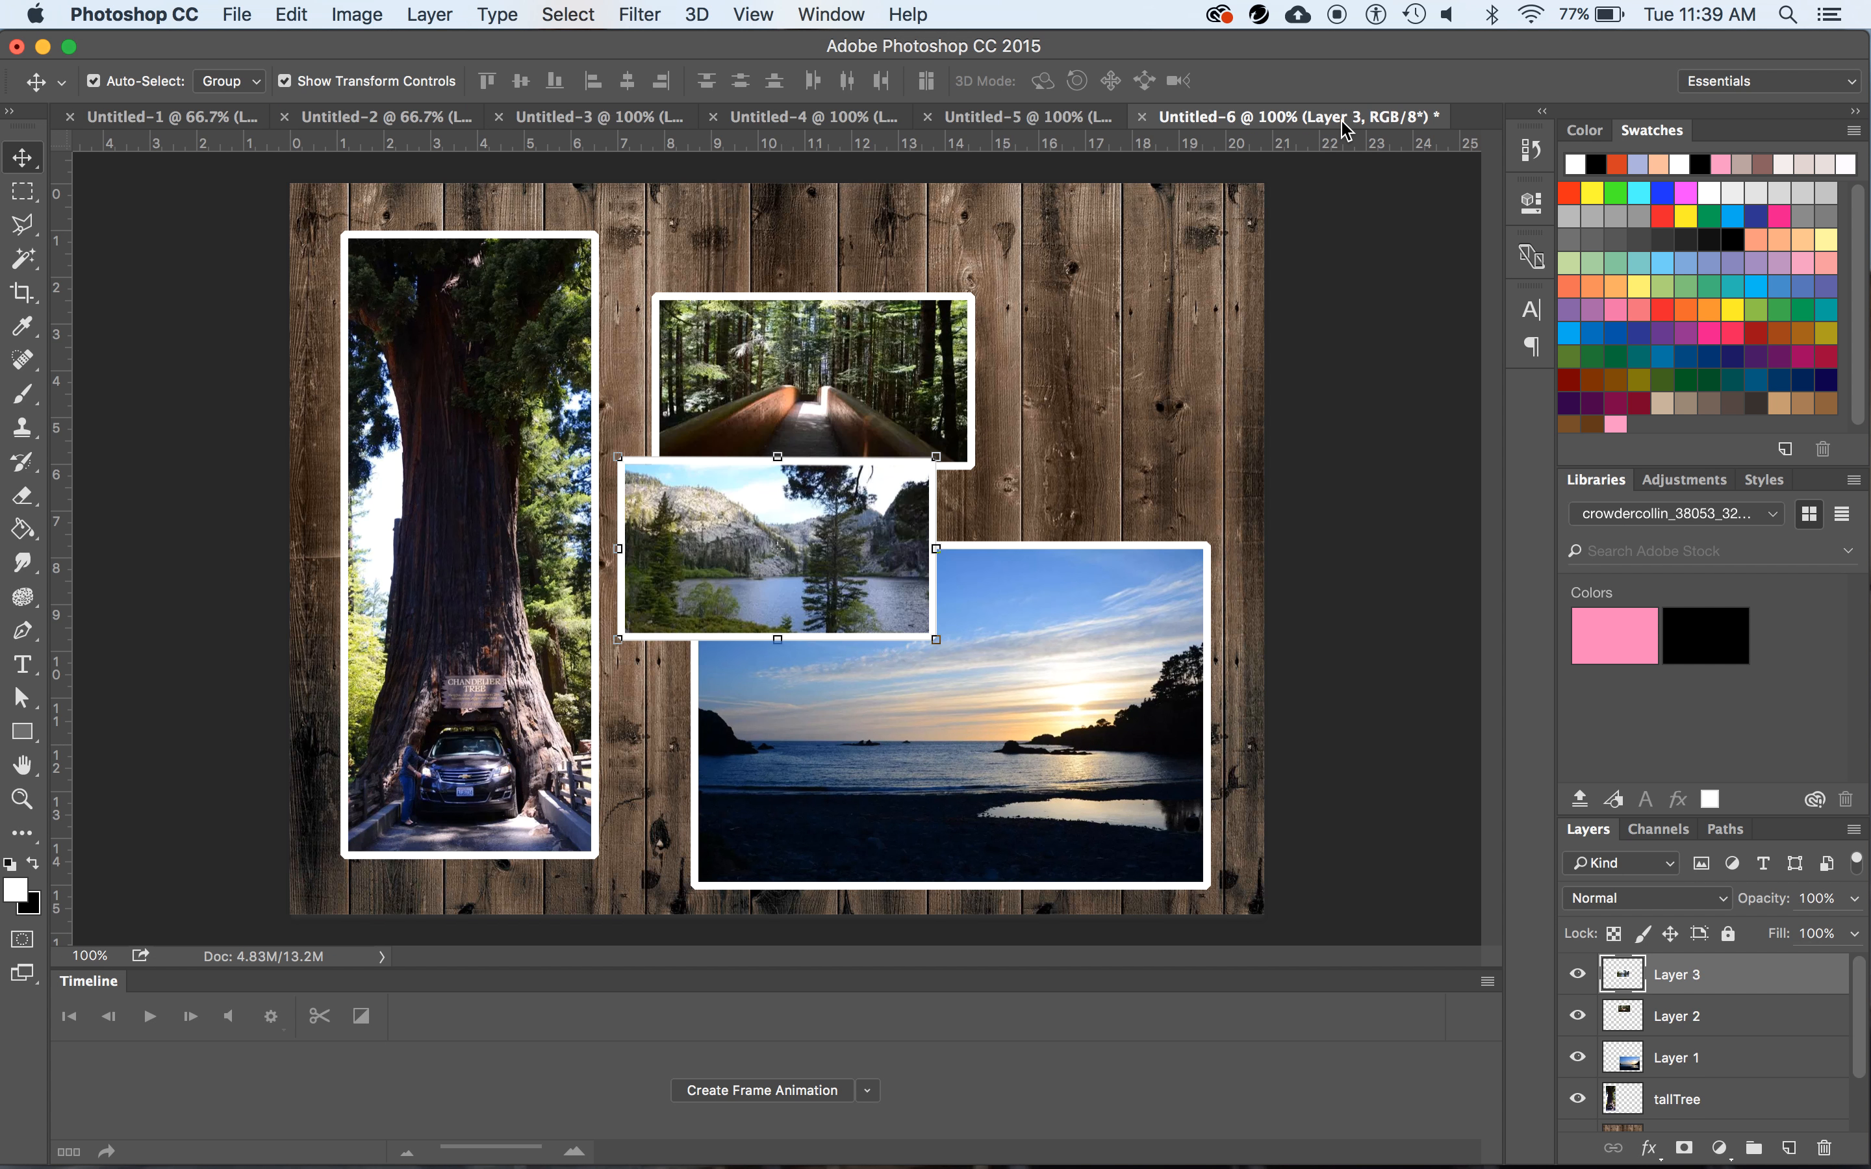
click(866, 358)
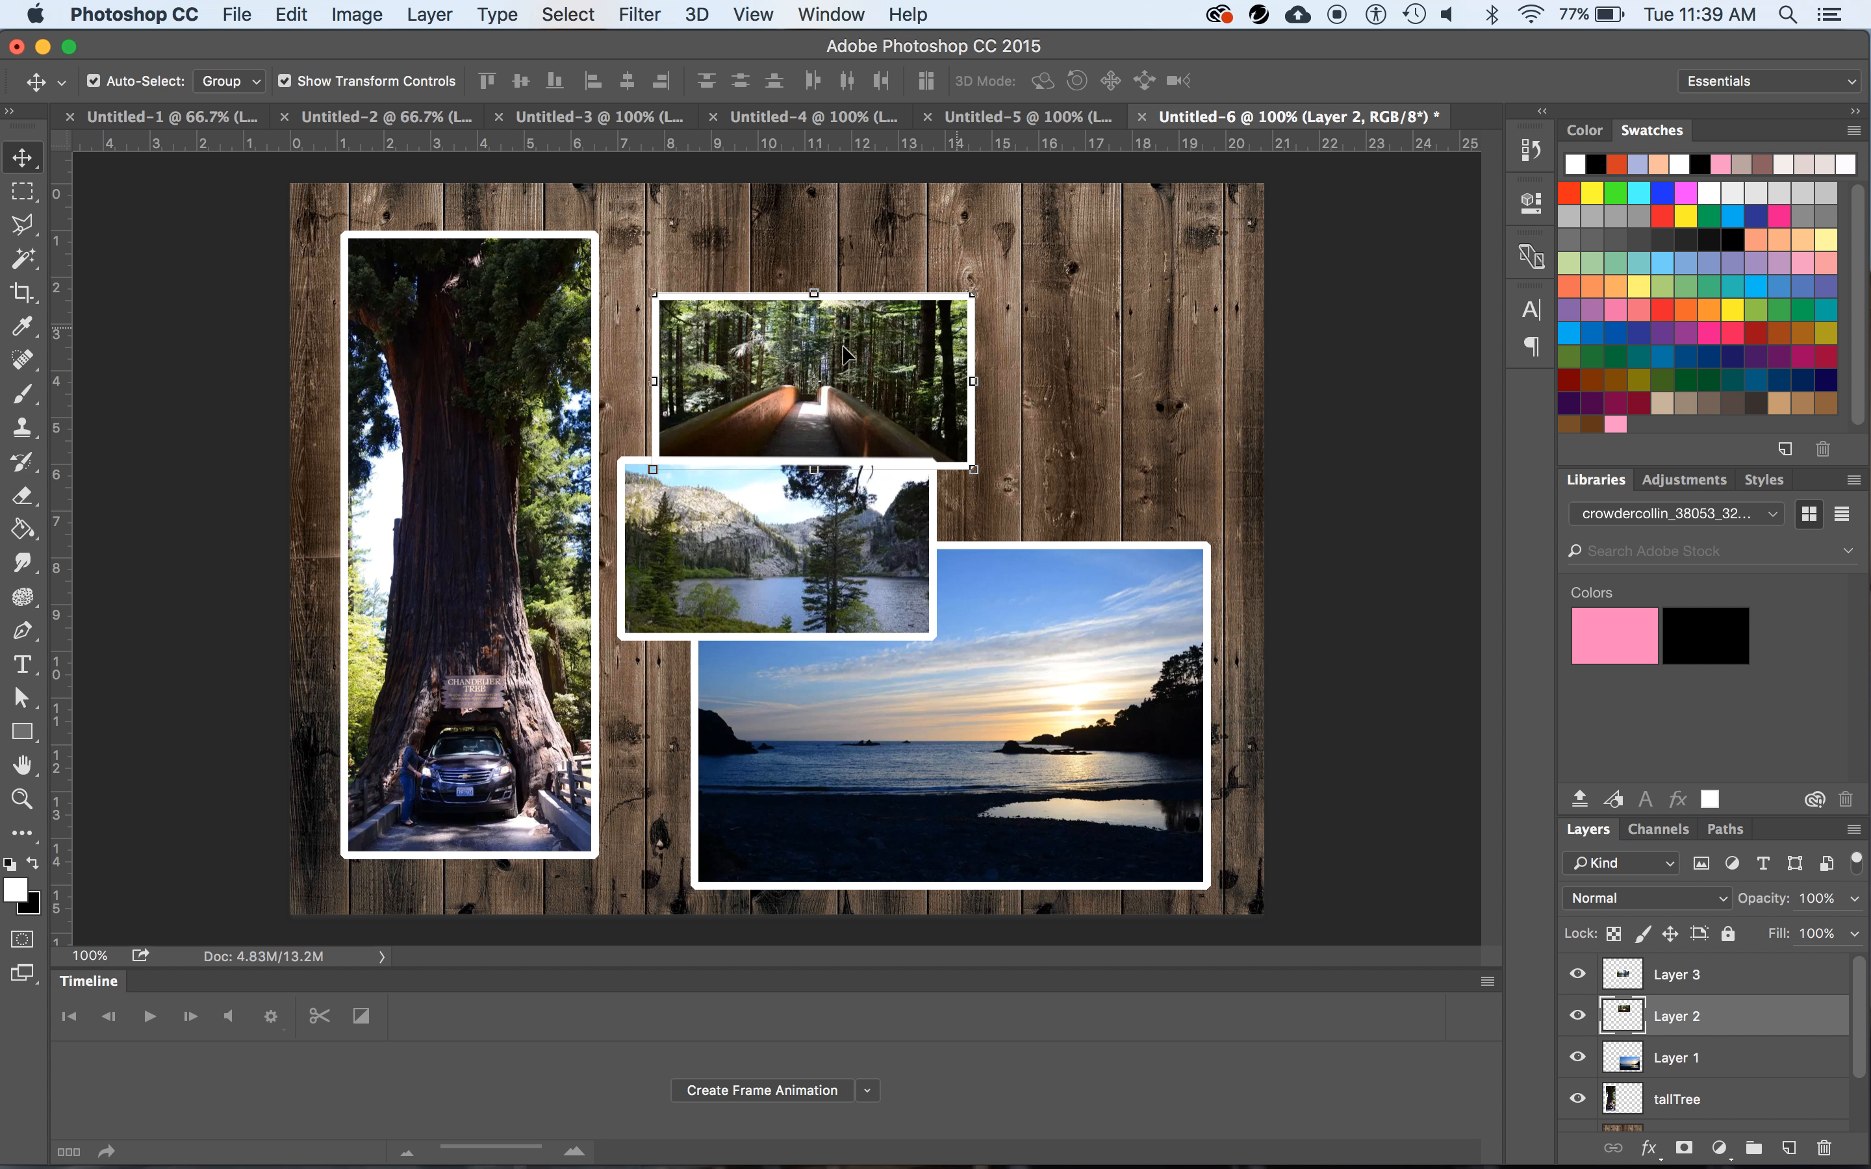
click(188, 120)
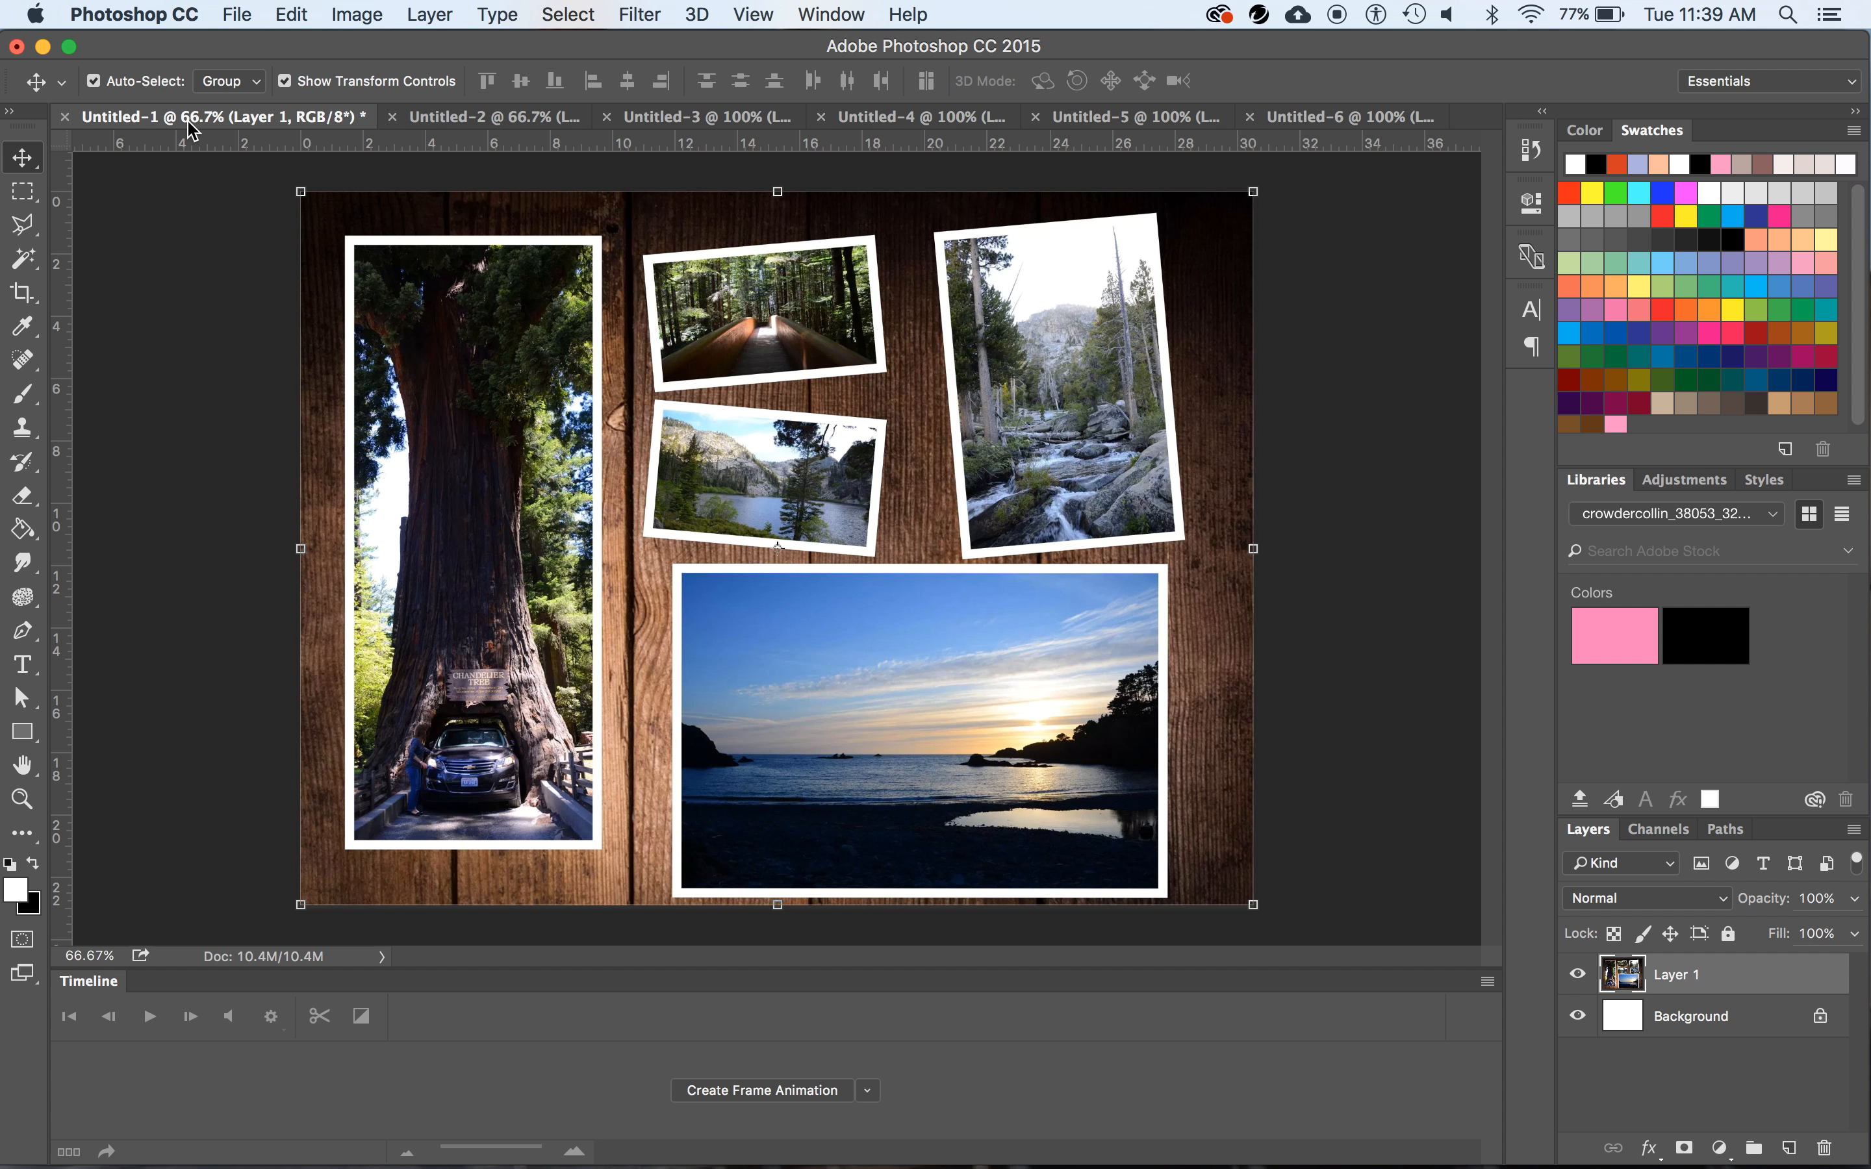
click(1367, 118)
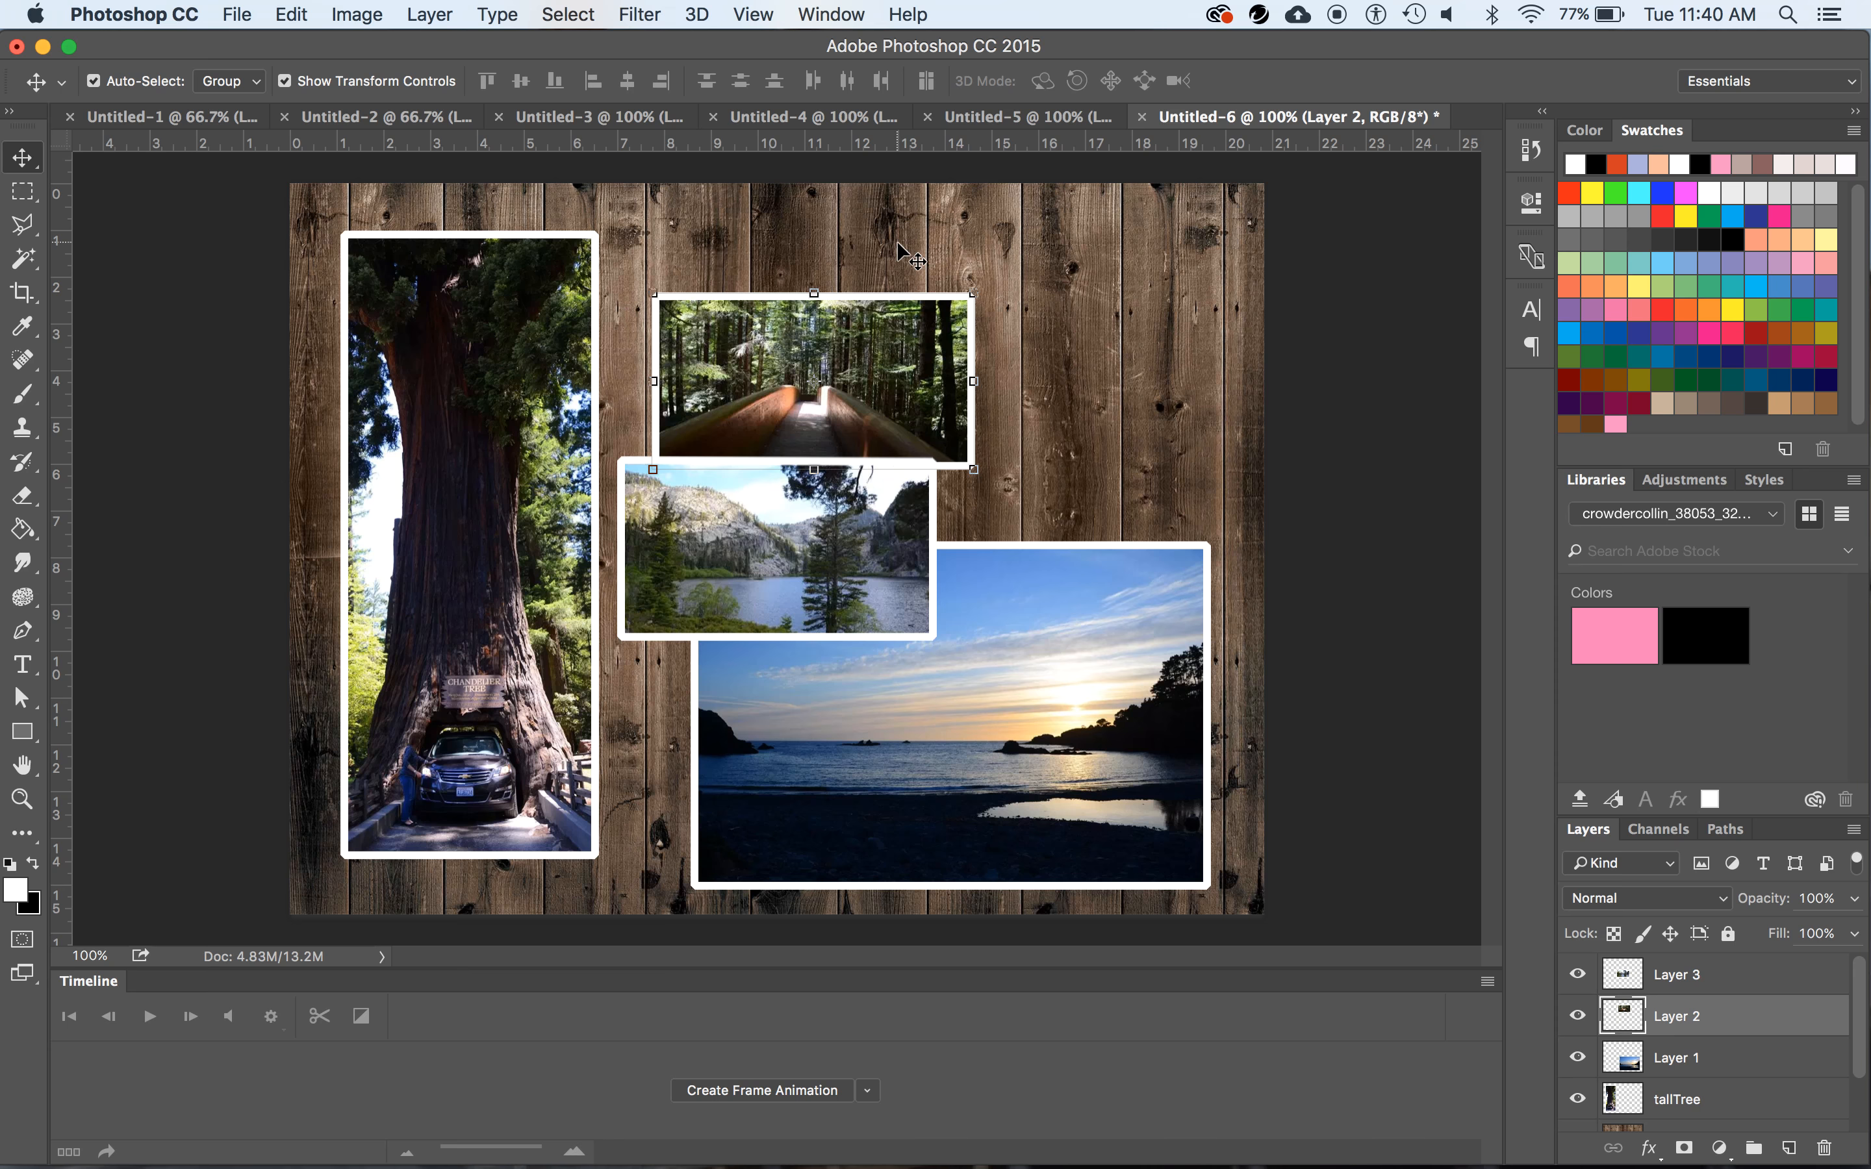
drag(973, 295, 949, 309)
drag(859, 367, 940, 291)
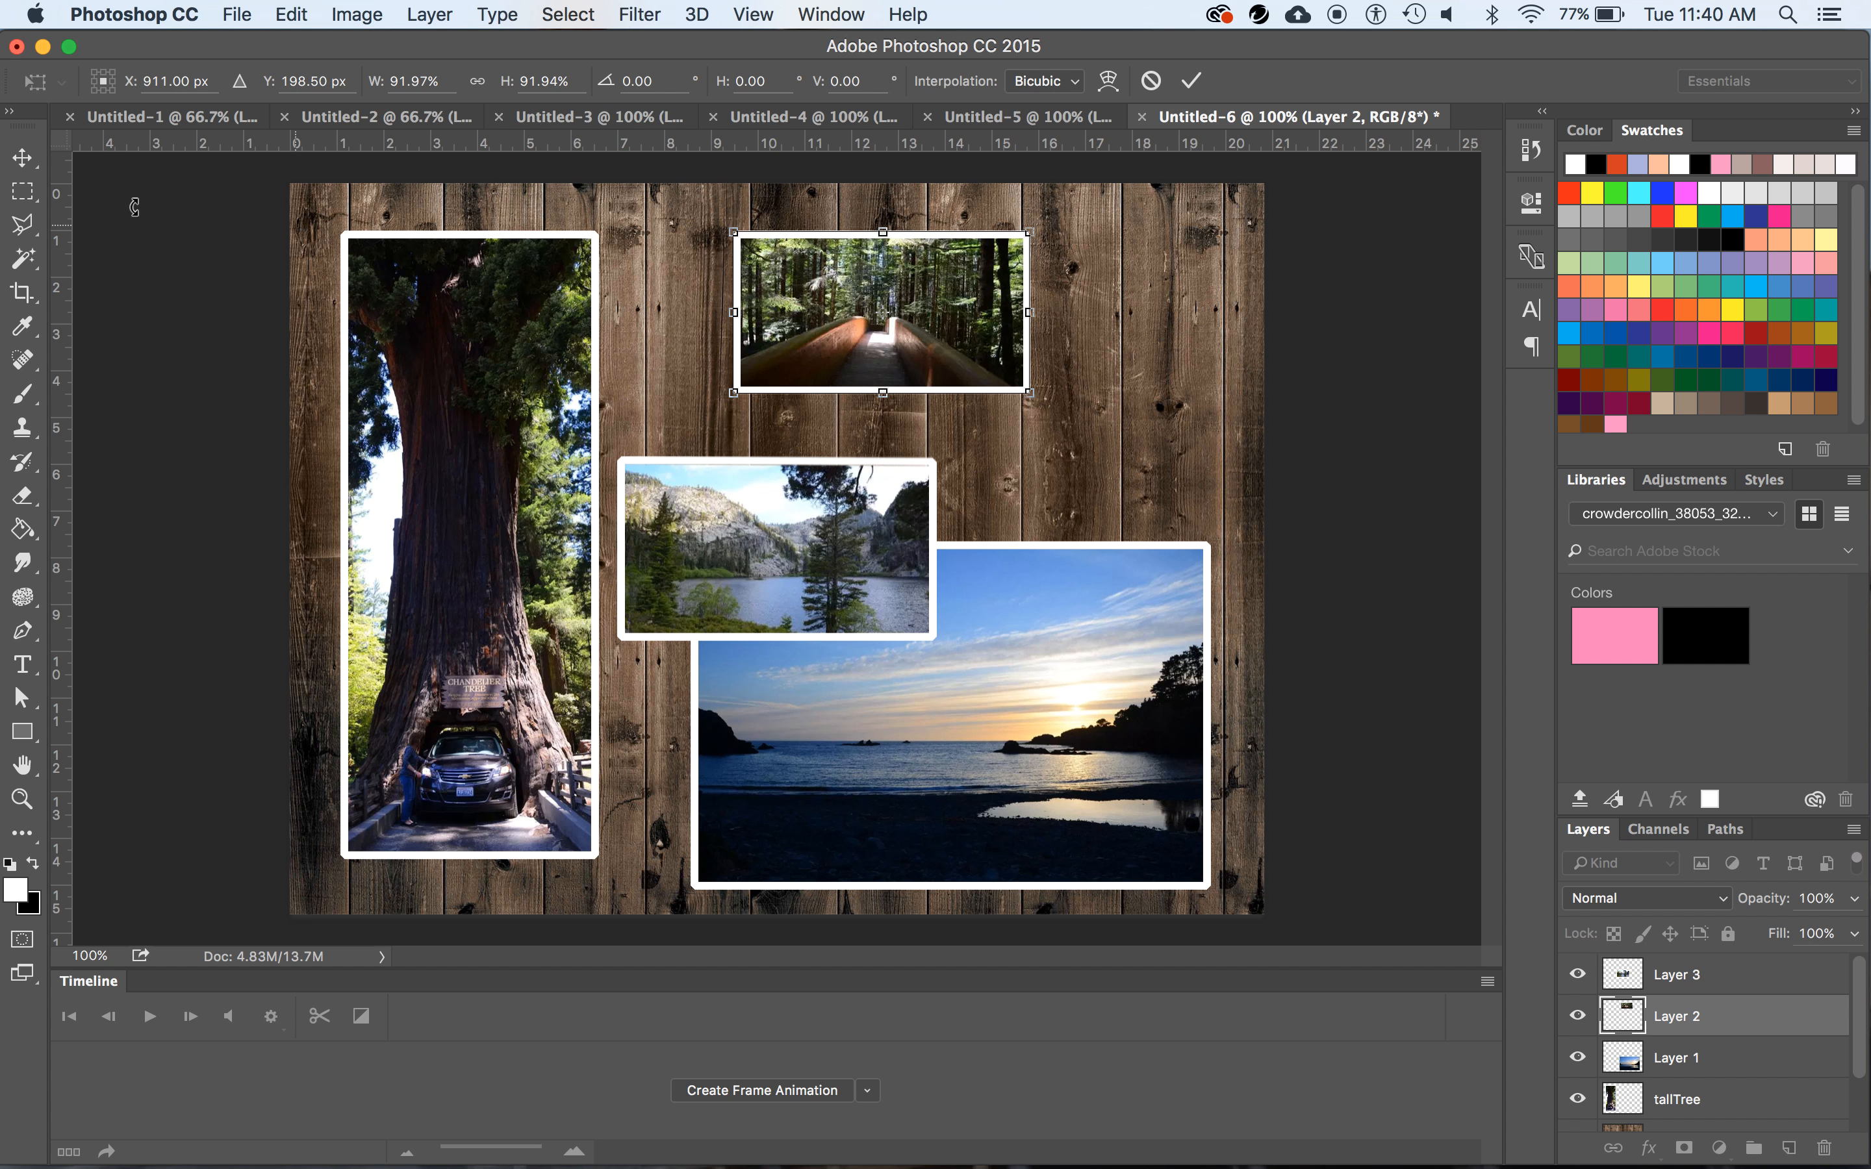
click(23, 158)
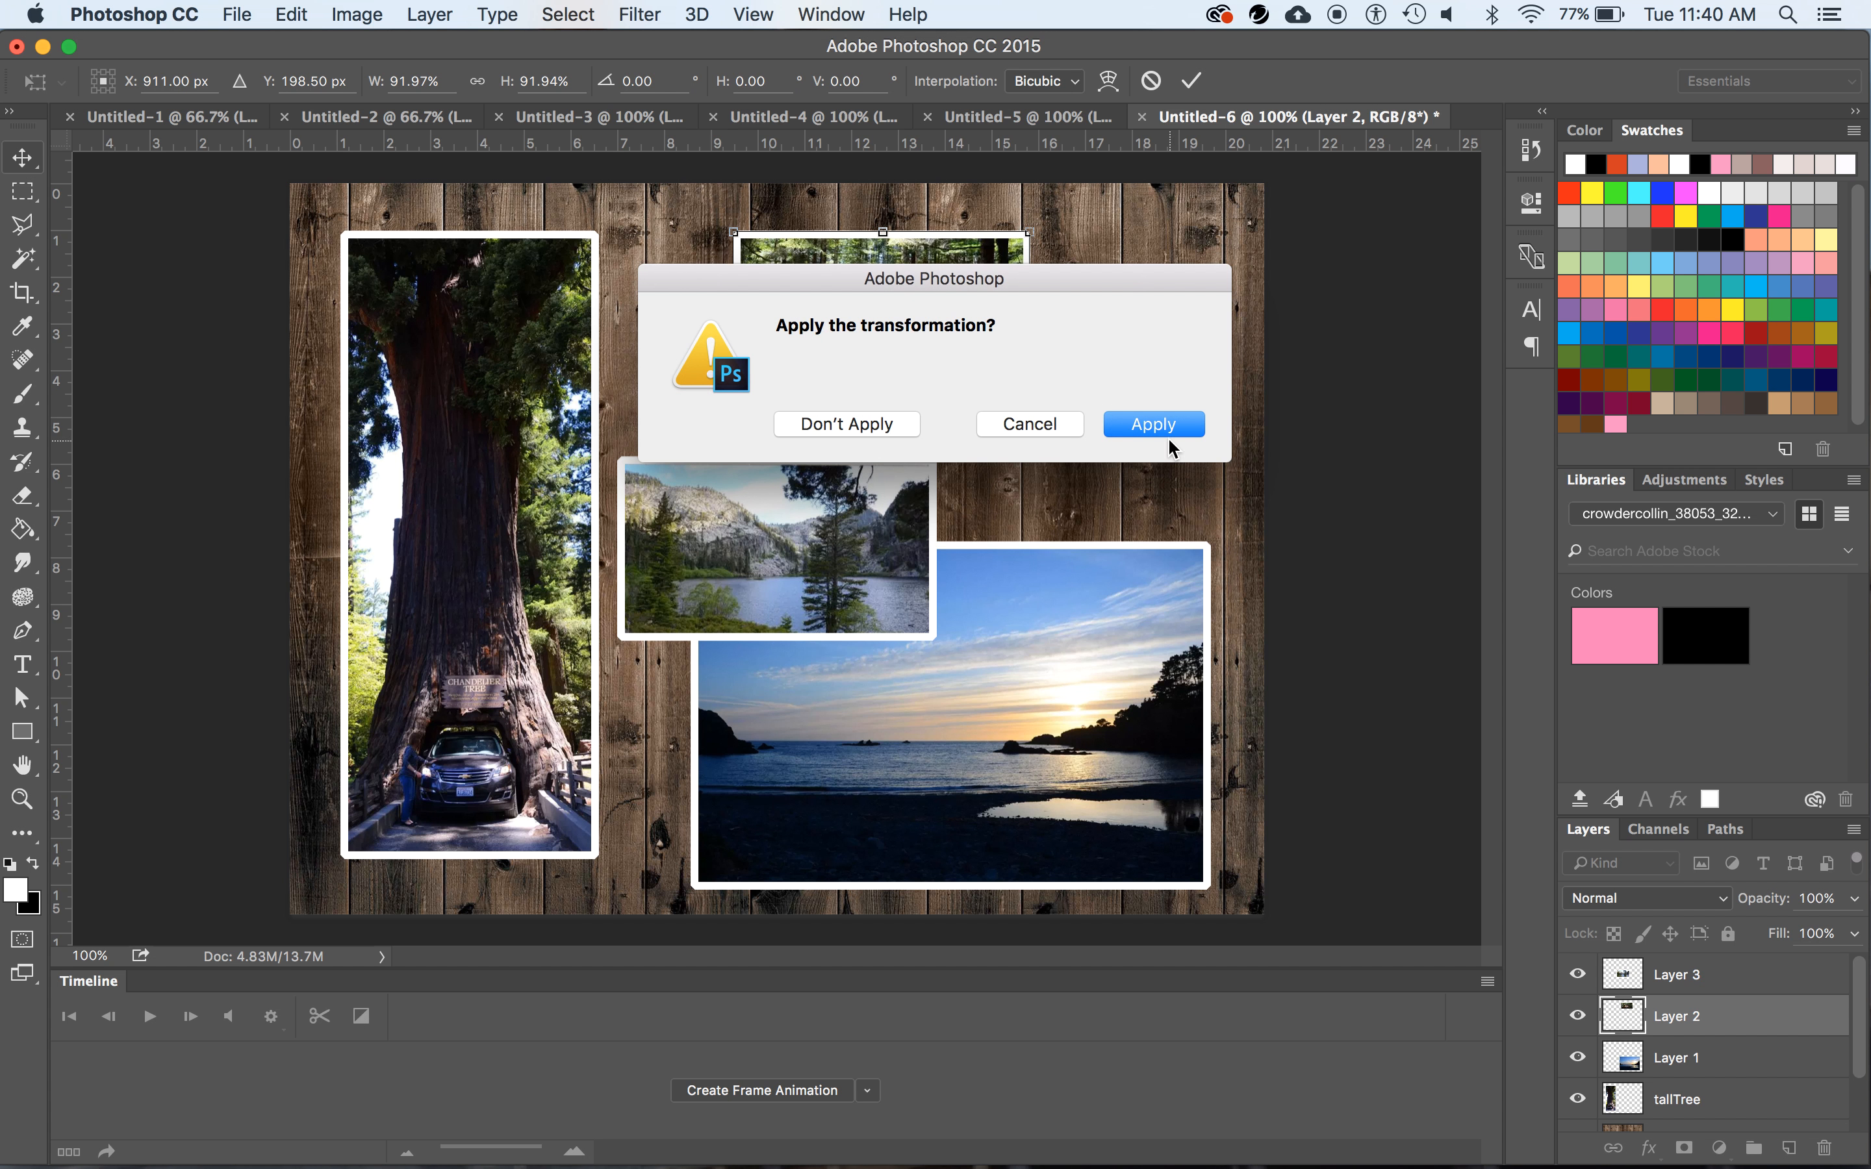
click(1167, 429)
Scale the mountain lake photo to about 94%, place it between the walkway and sunset photos, and apply the transformation
click(835, 526)
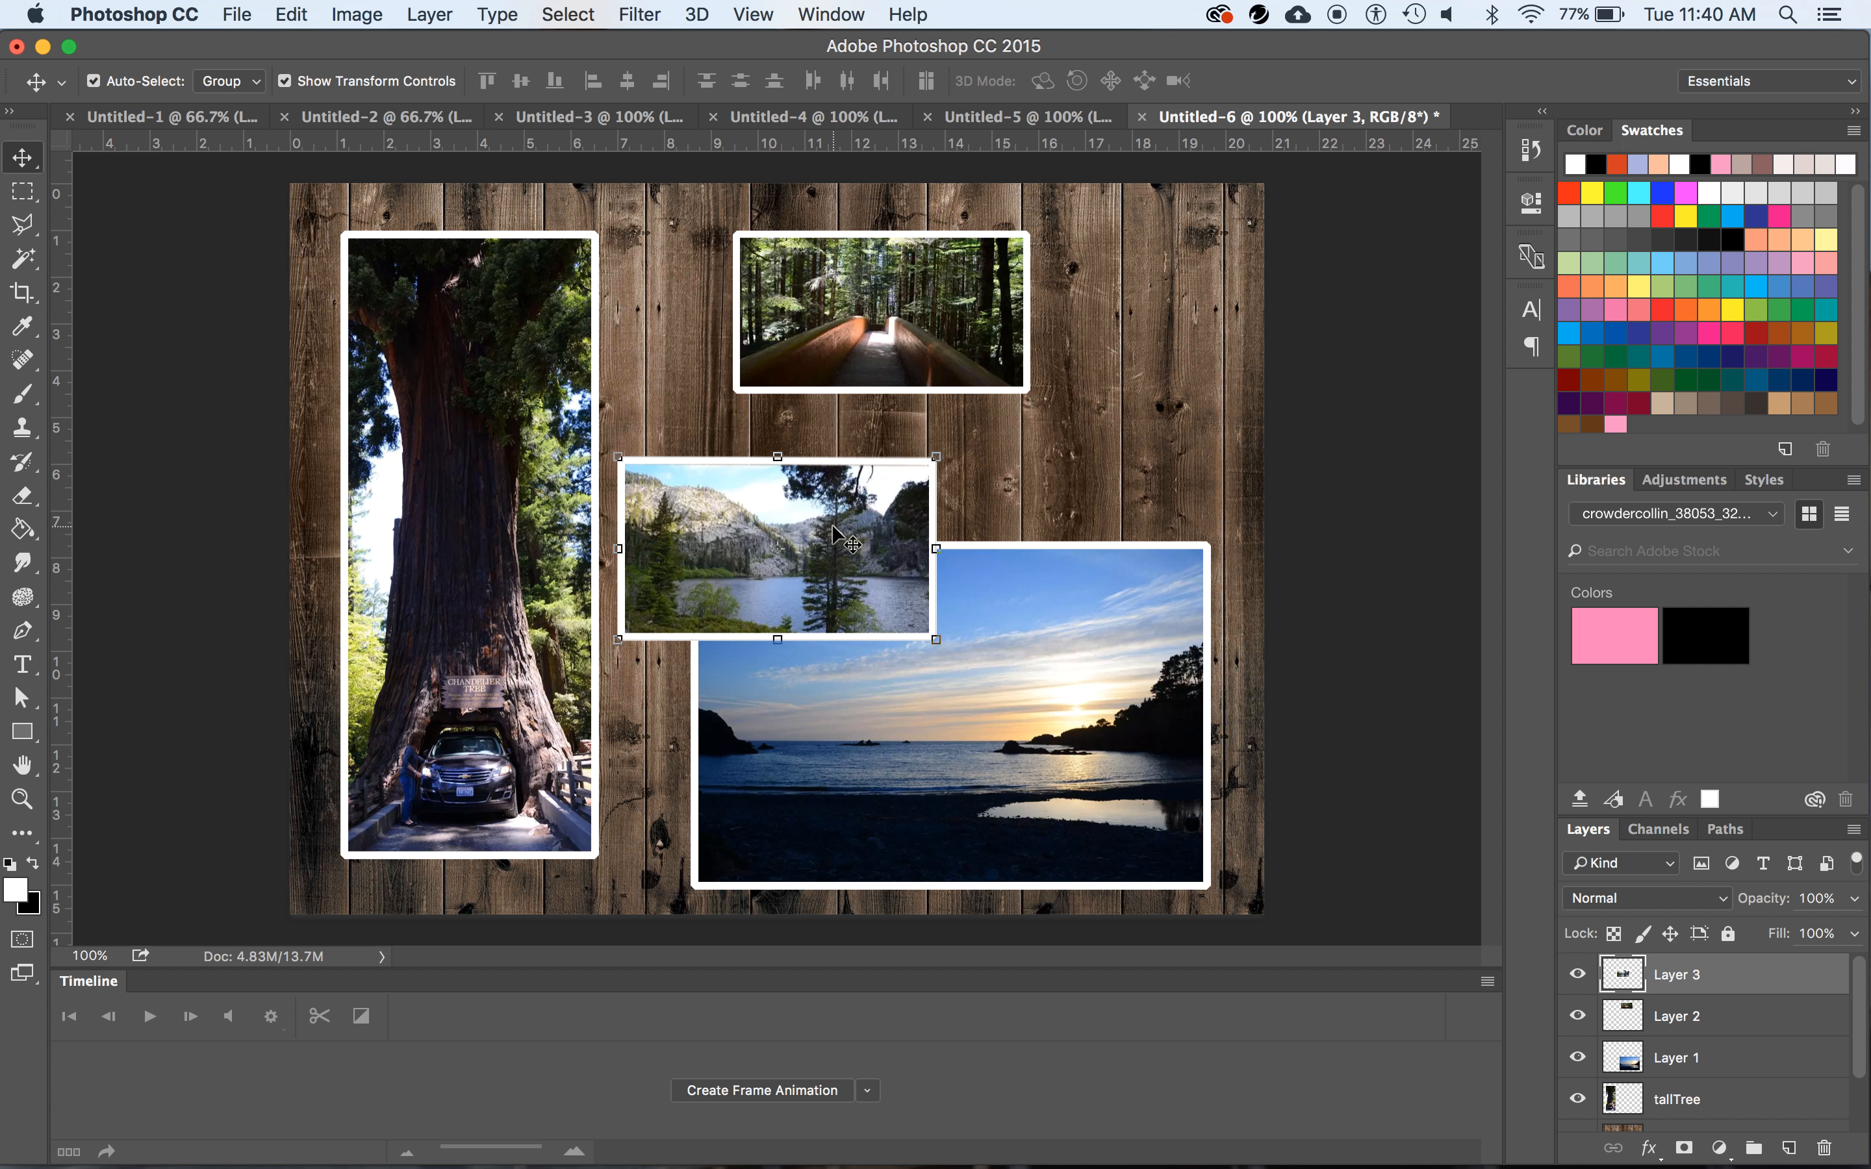
click(934, 641)
drag(827, 549, 948, 458)
mouse_move(1051, 549)
mouse_down()
mouse_move(1014, 543)
mouse_move(1024, 556)
mouse_up()
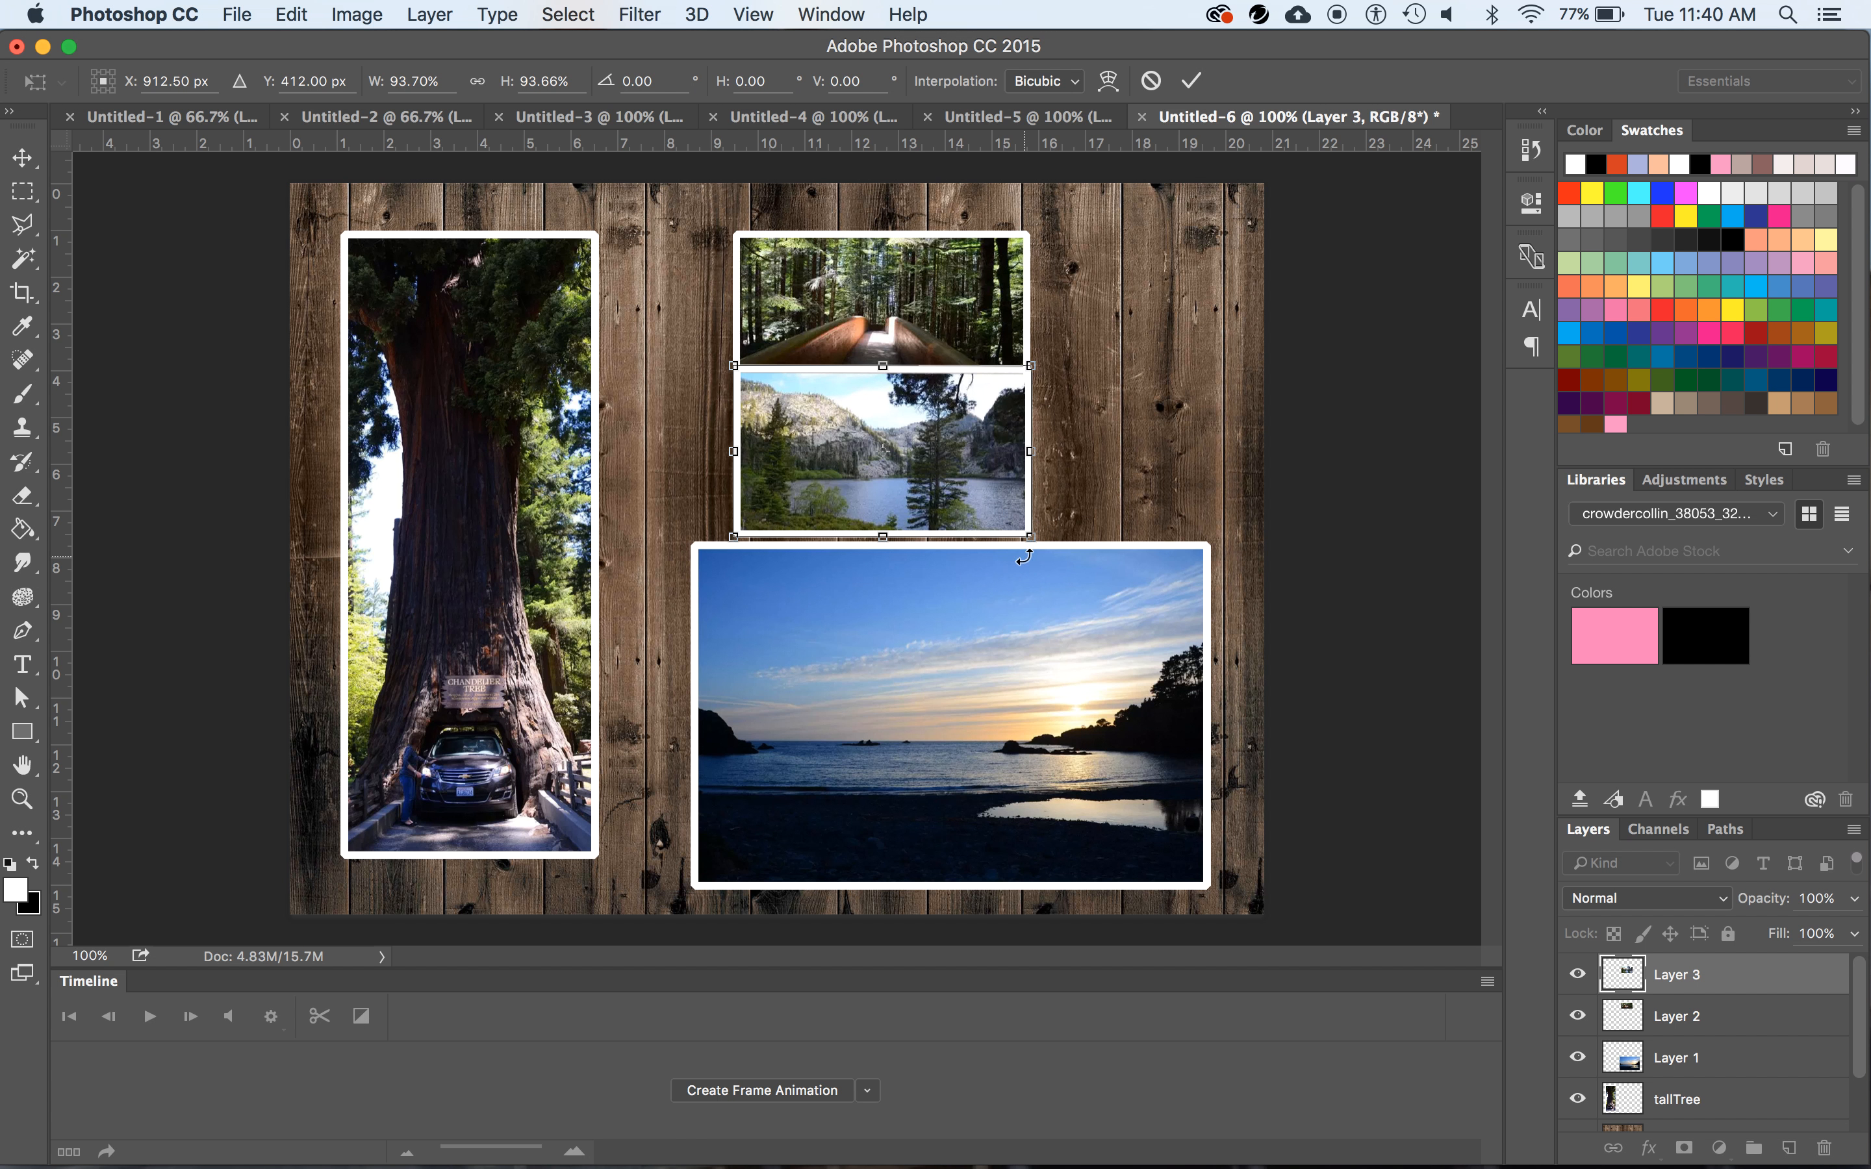
click(22, 158)
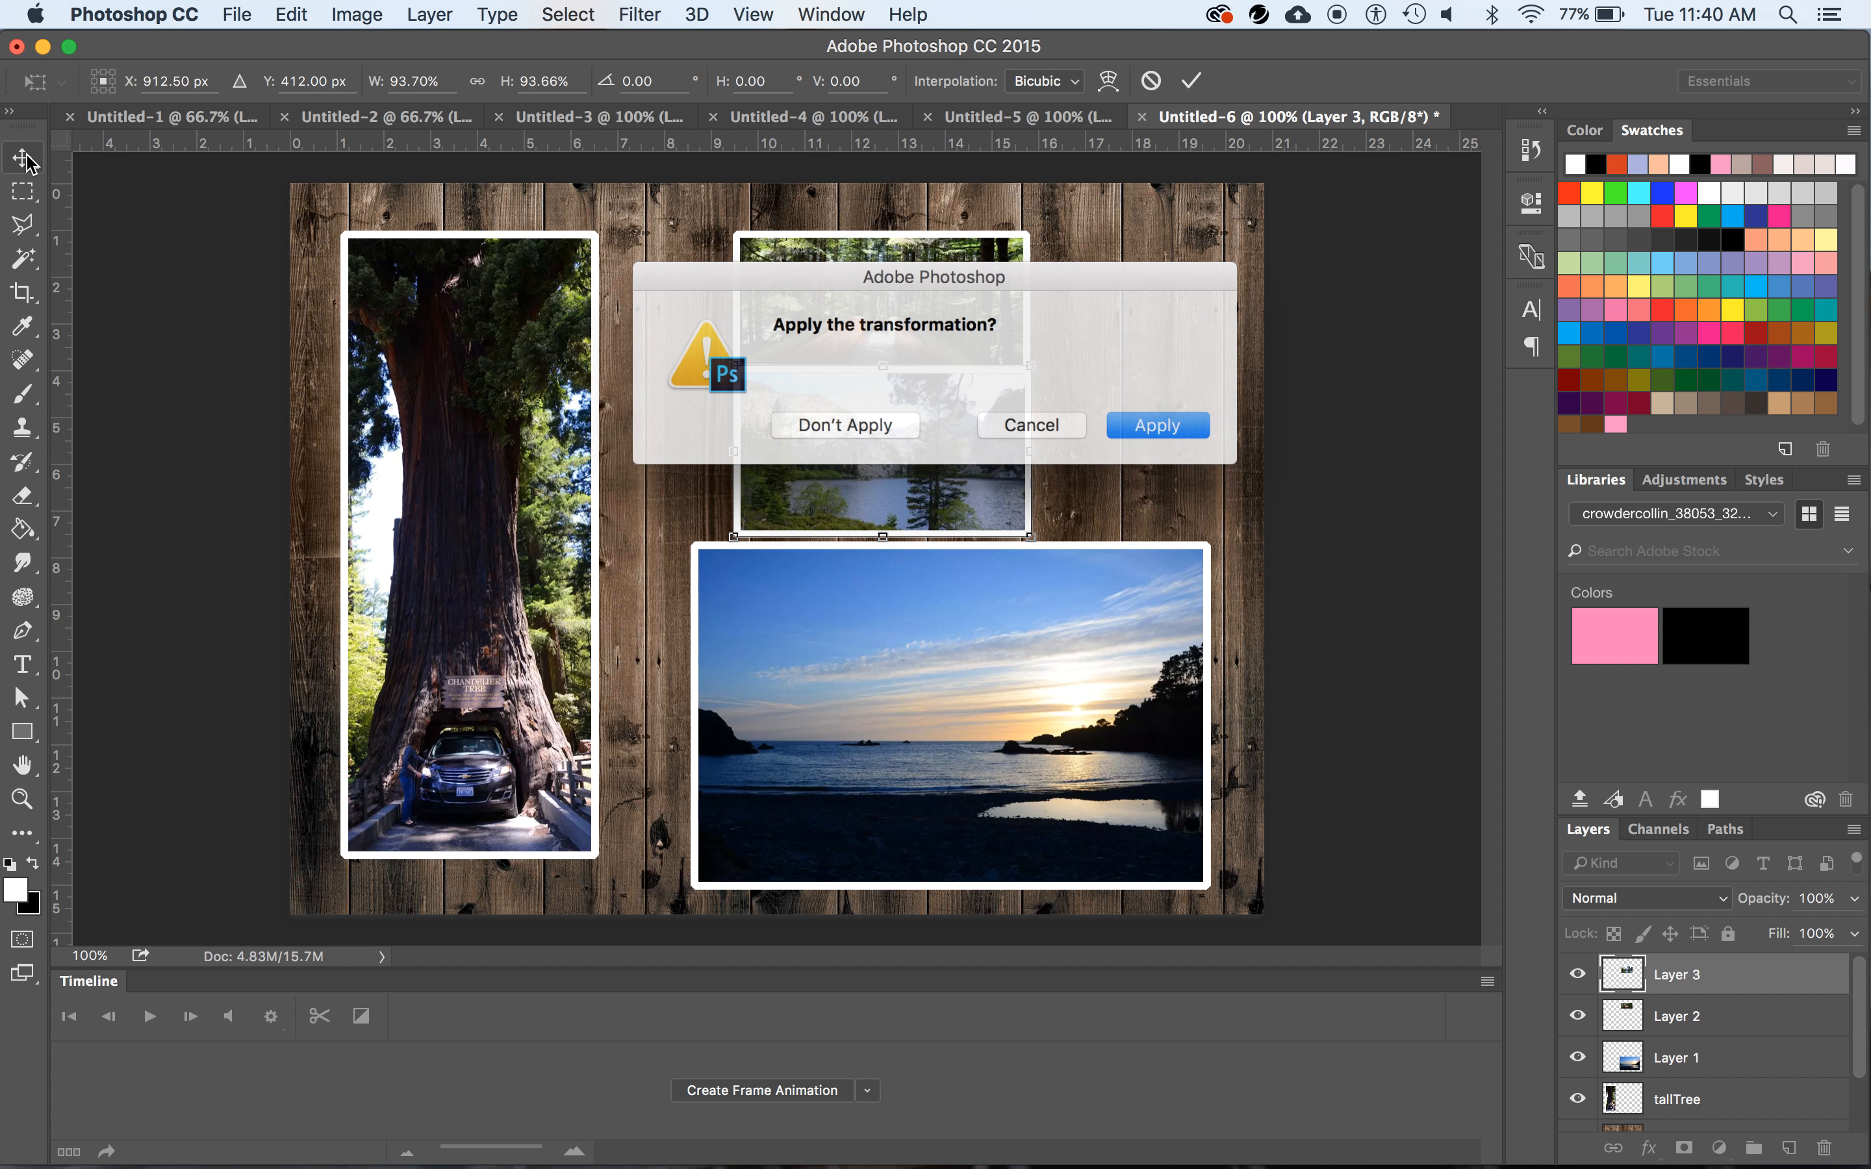
click(1173, 434)
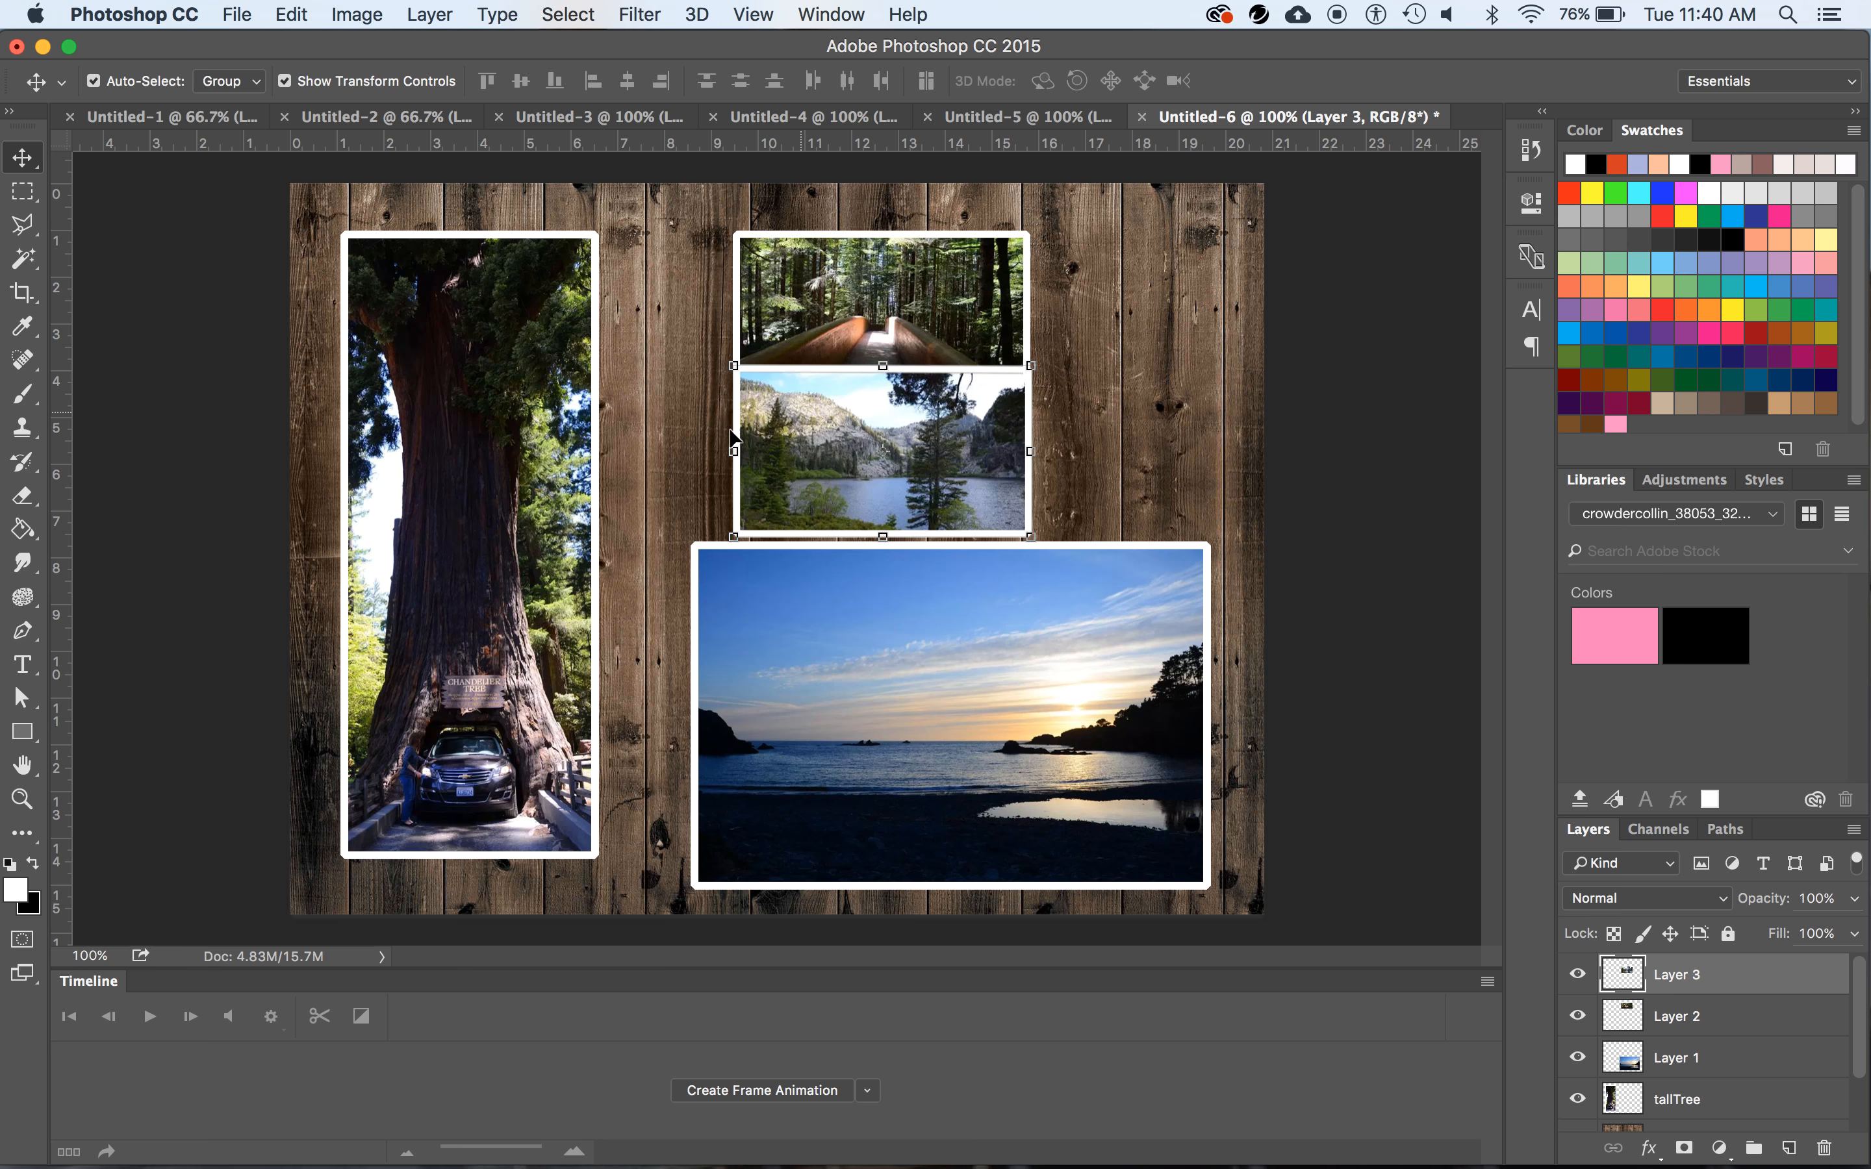
Scale the walkway and lake photos together to about 83.5%, apply the transformation and deselect both photos
shift+click(876, 305)
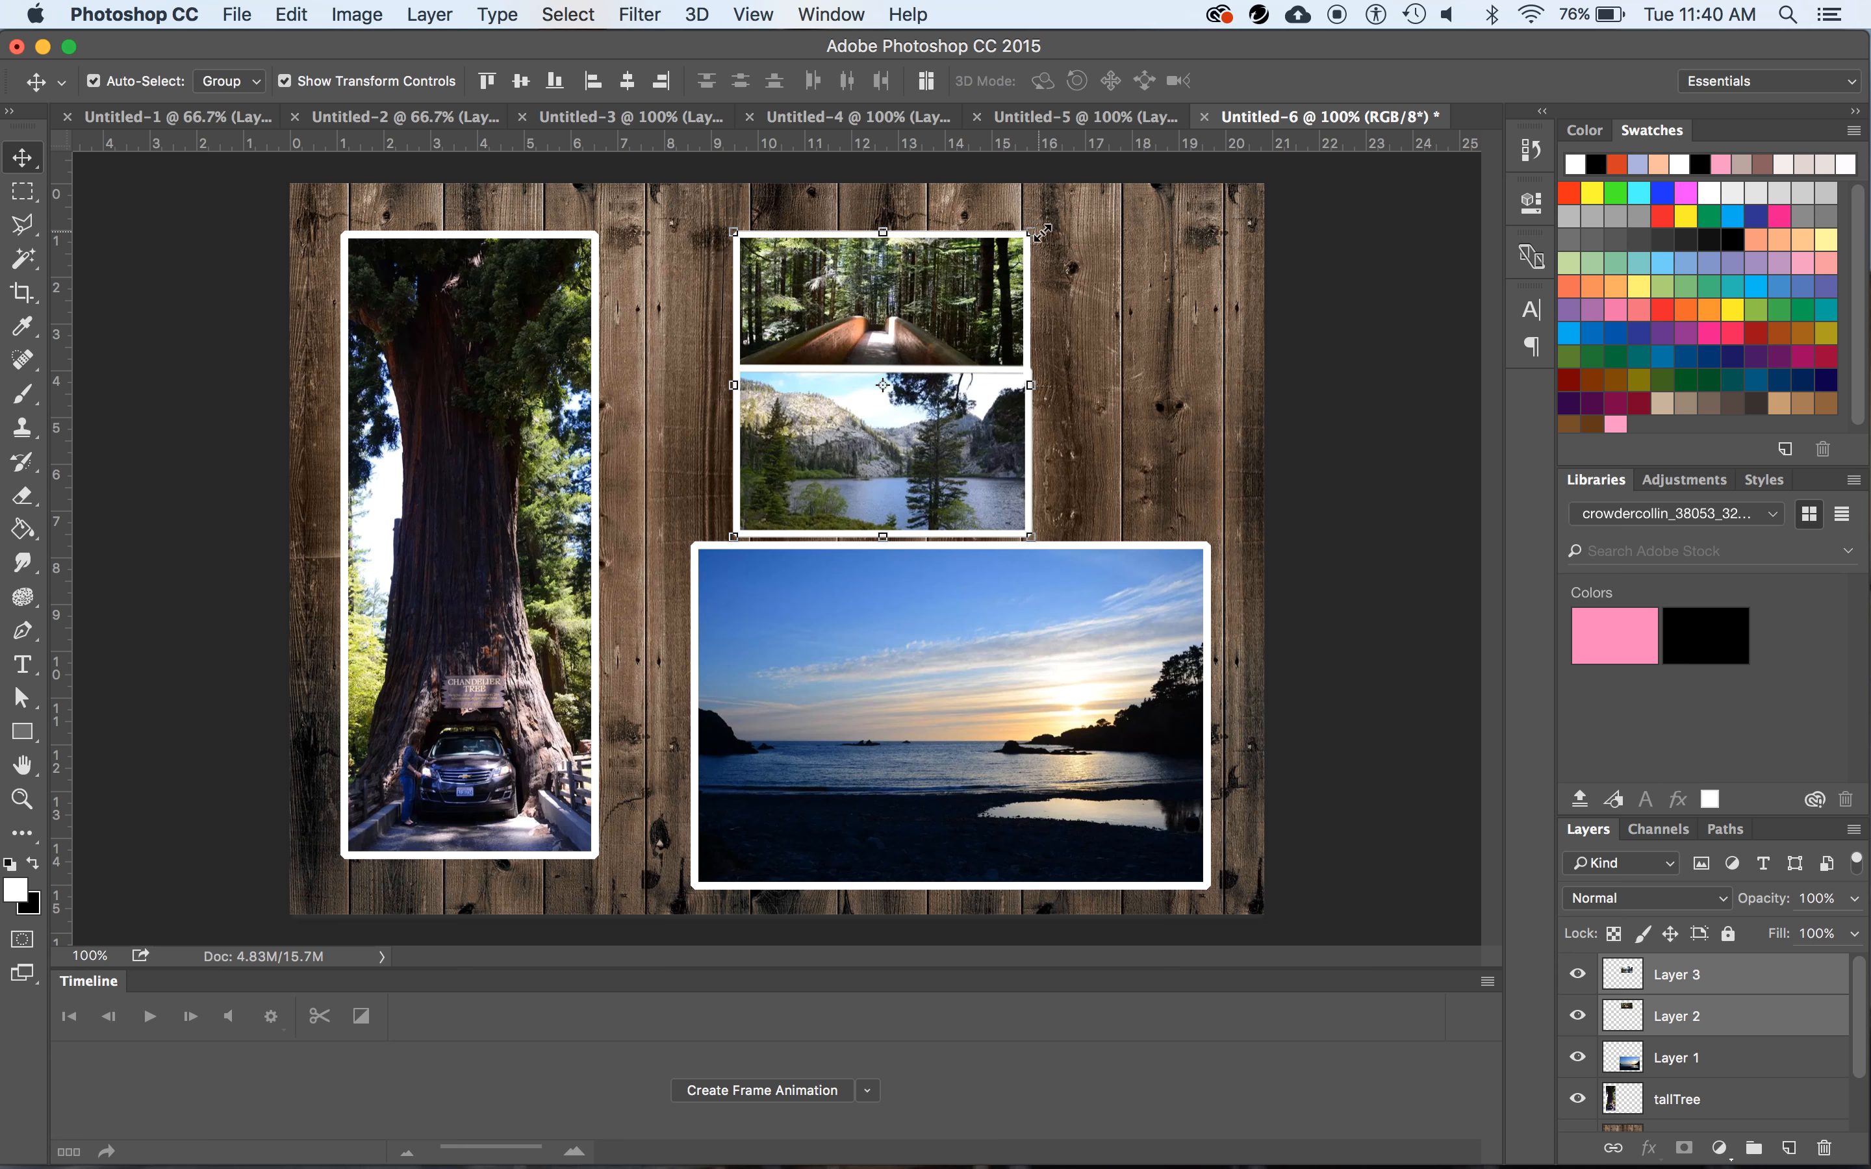
drag(1029, 241, 908, 271)
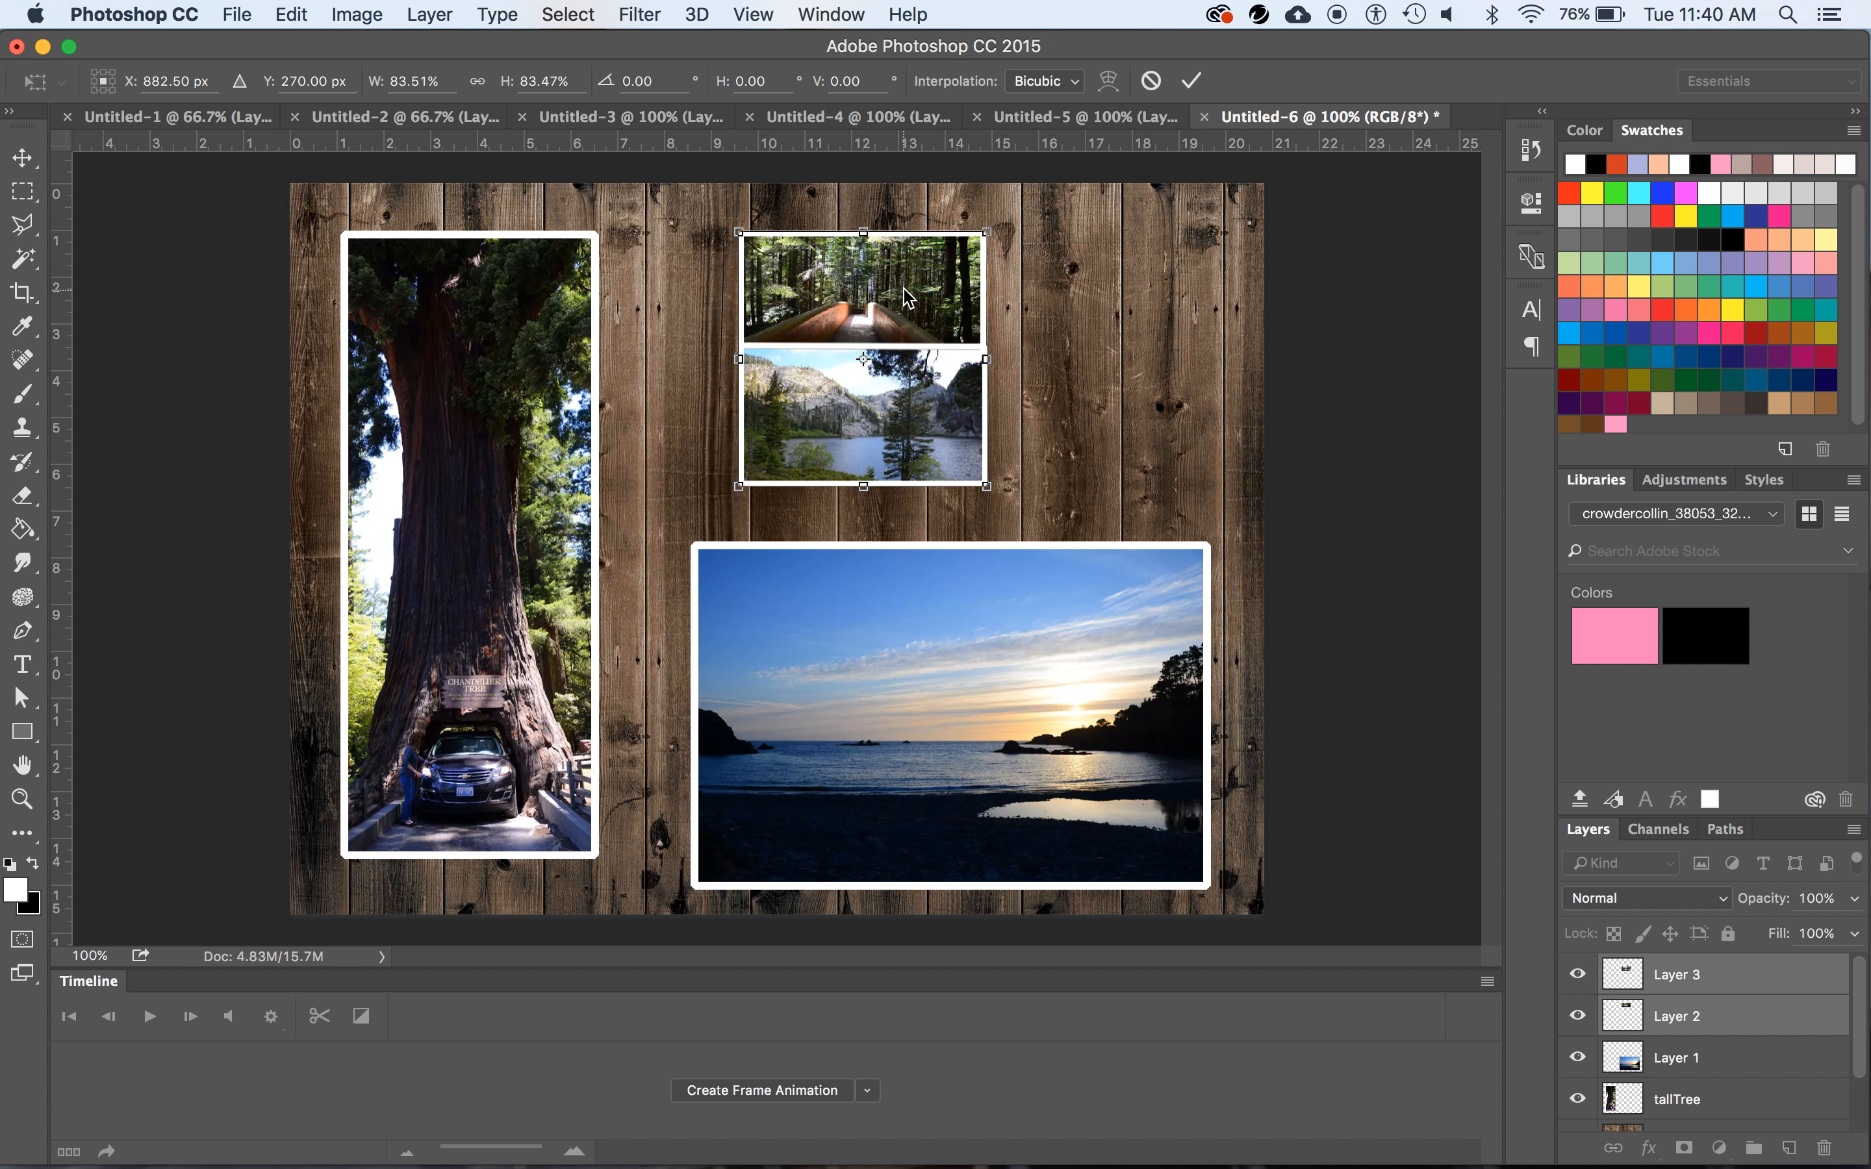
click(21, 158)
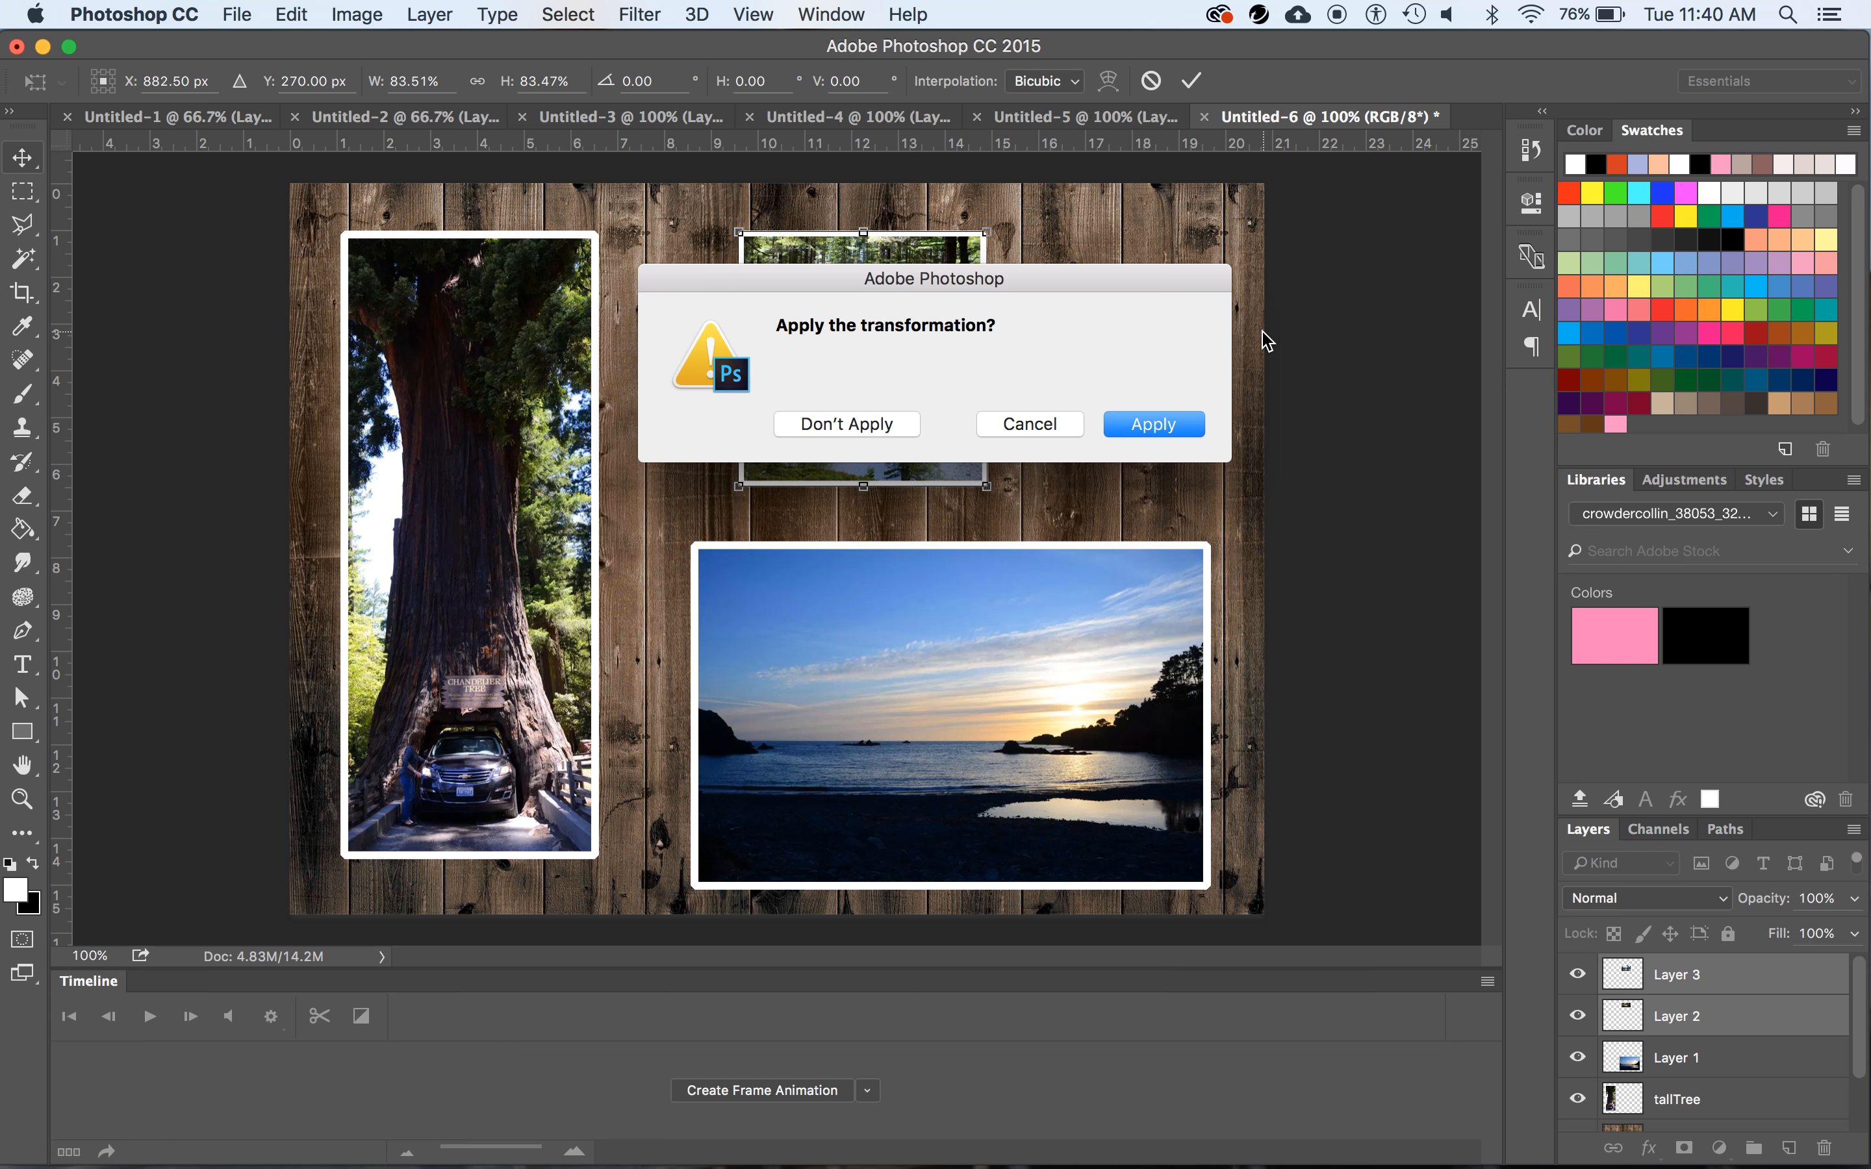
click(1150, 422)
click(1013, 407)
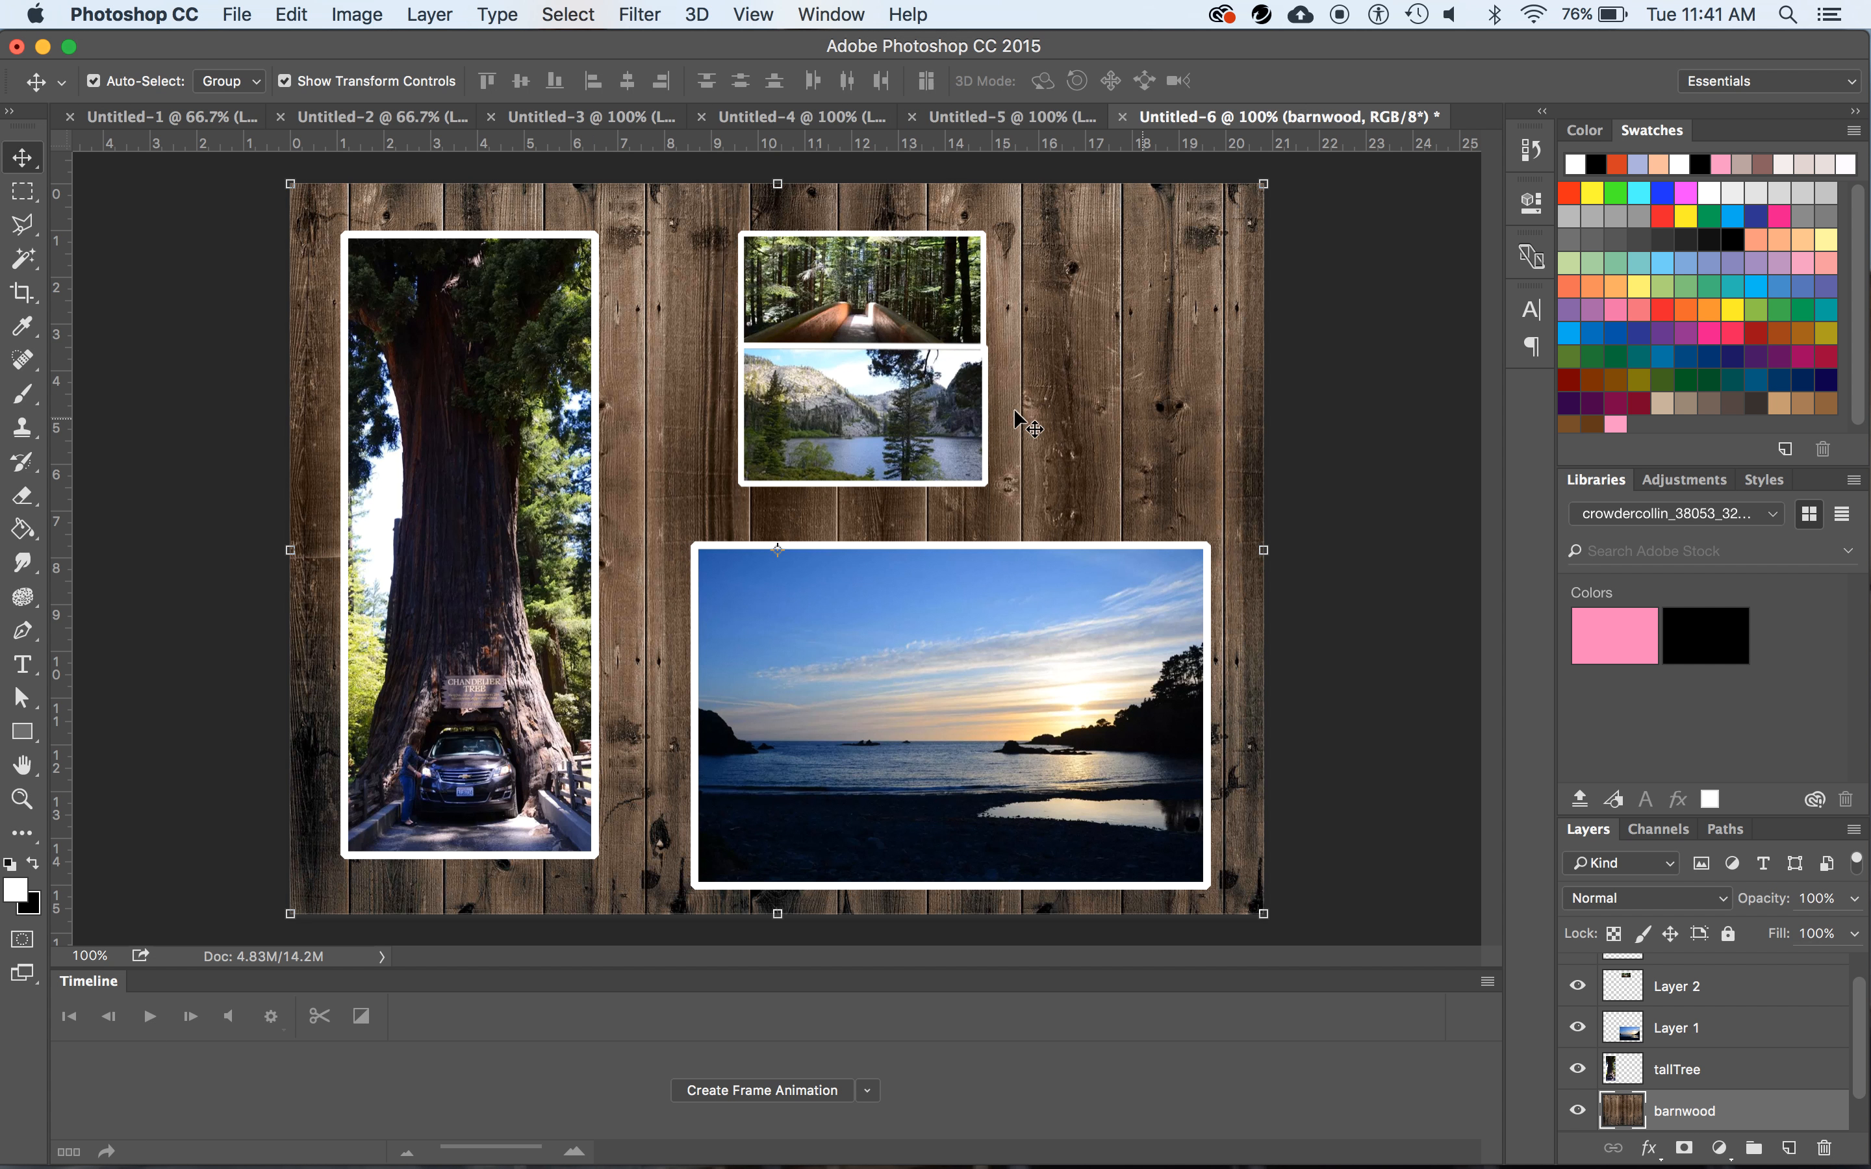
Rotate the mountain lake photo about 6.5° clockwise, move it down just above the sunset photo, and apply the transformation
click(869, 411)
key(super+t)
drag(1009, 504, 1009, 526)
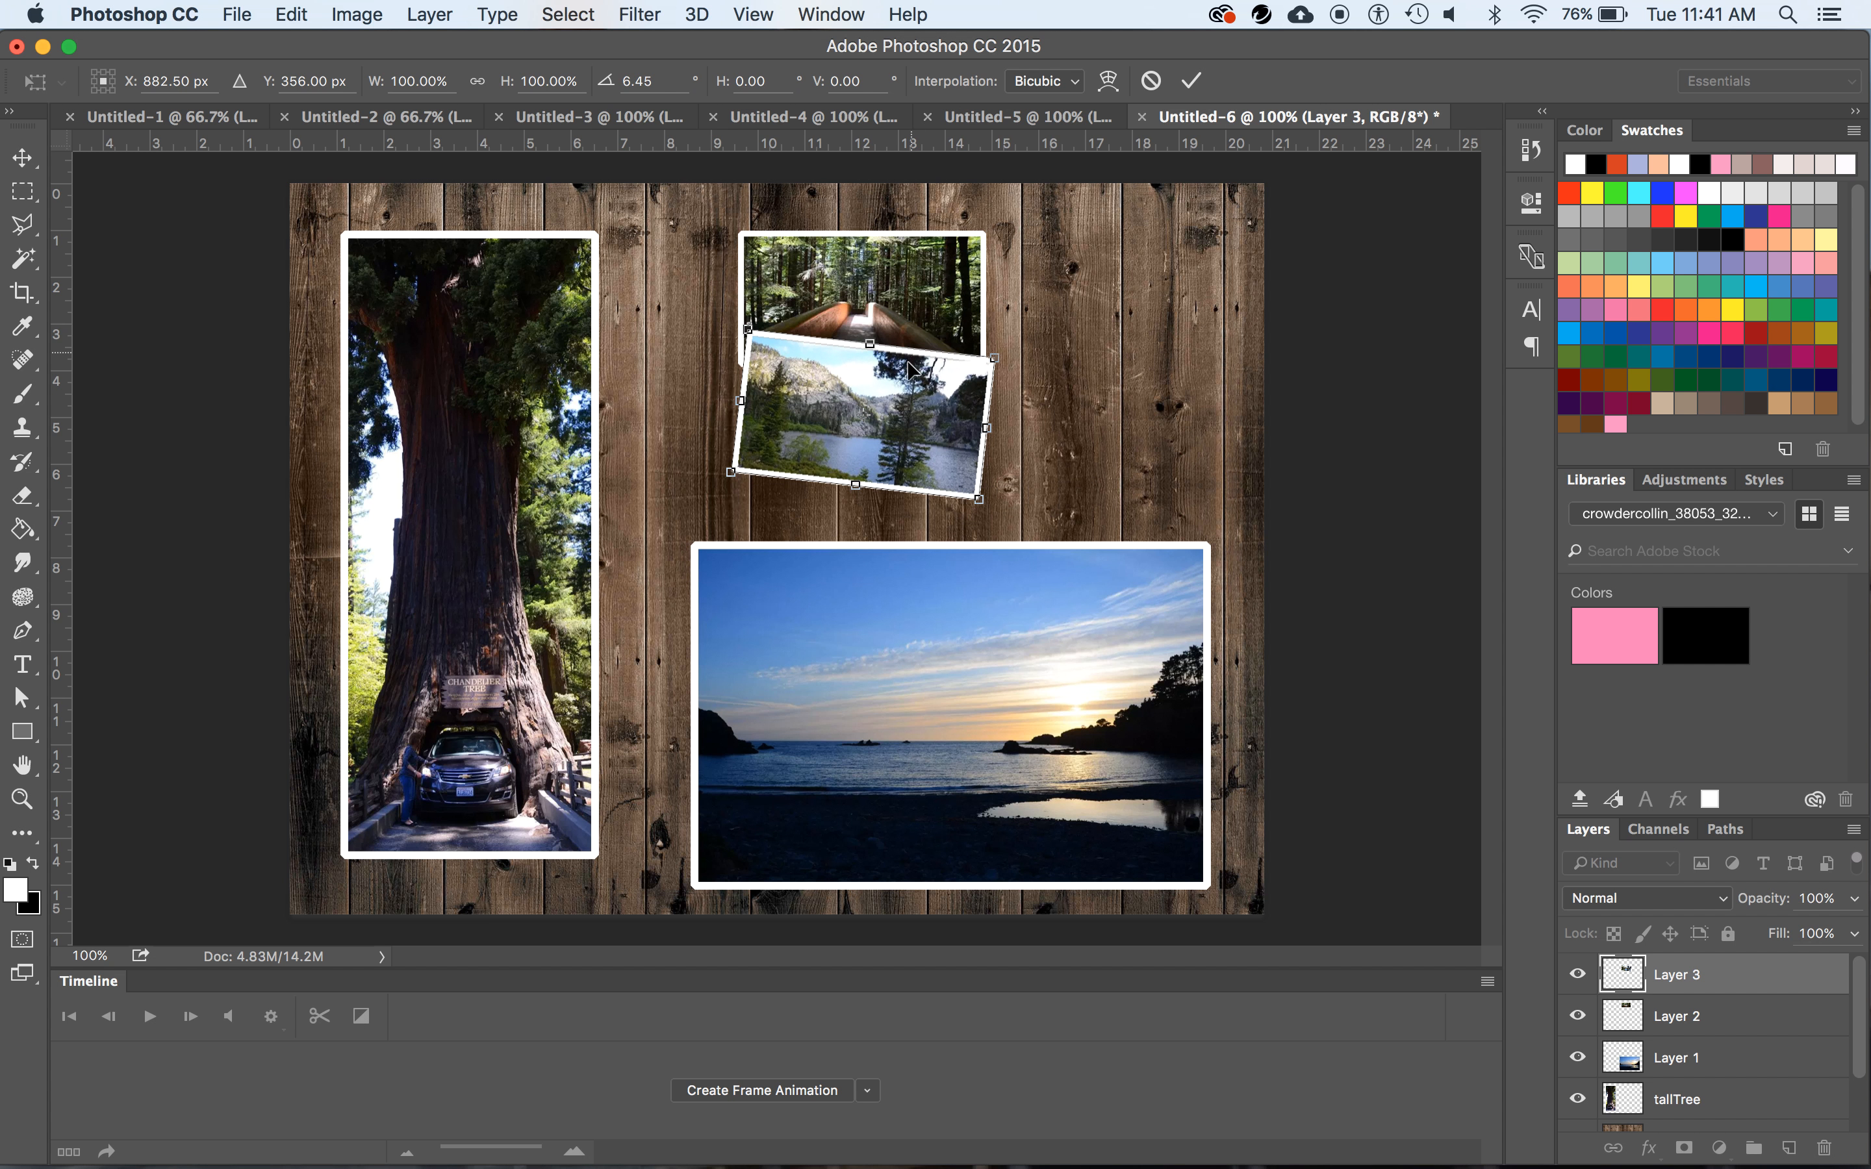
drag(906, 402, 904, 440)
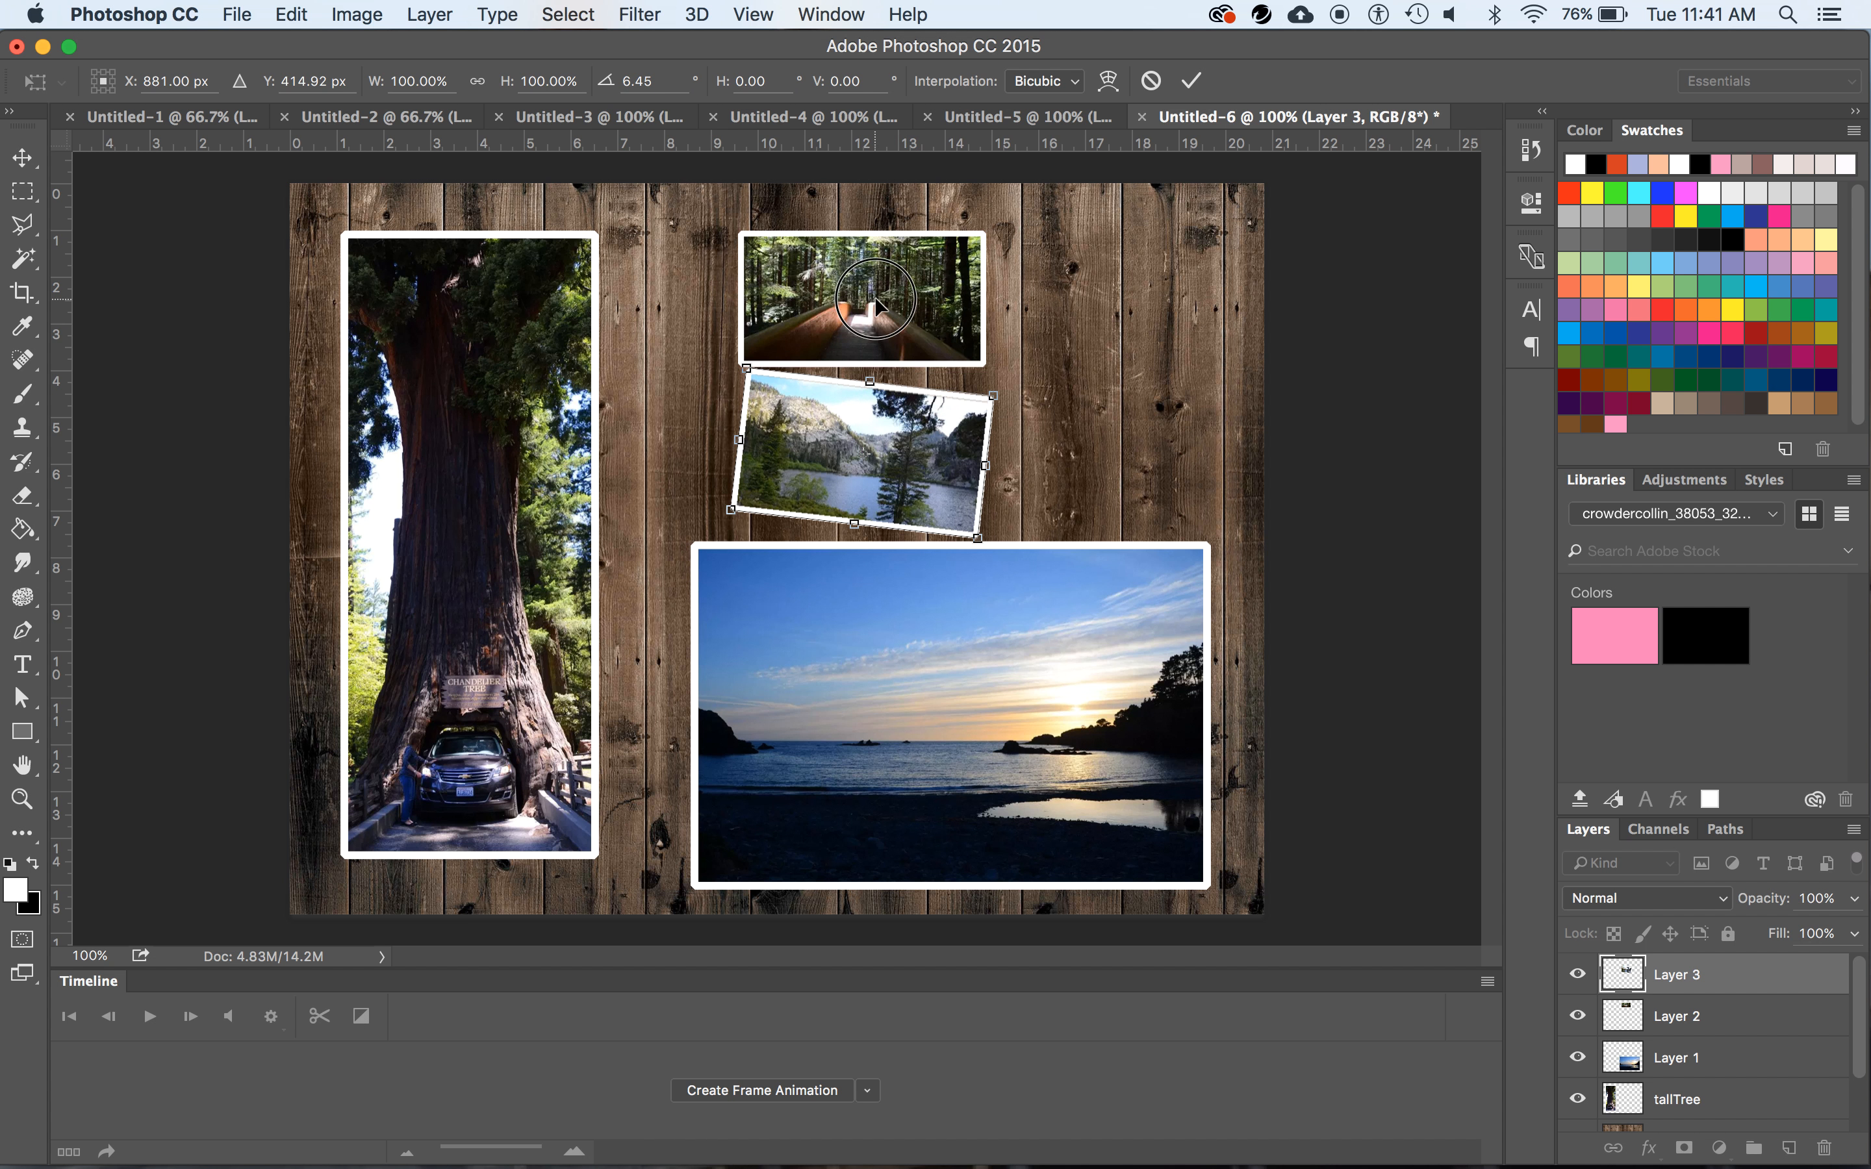
click(24, 165)
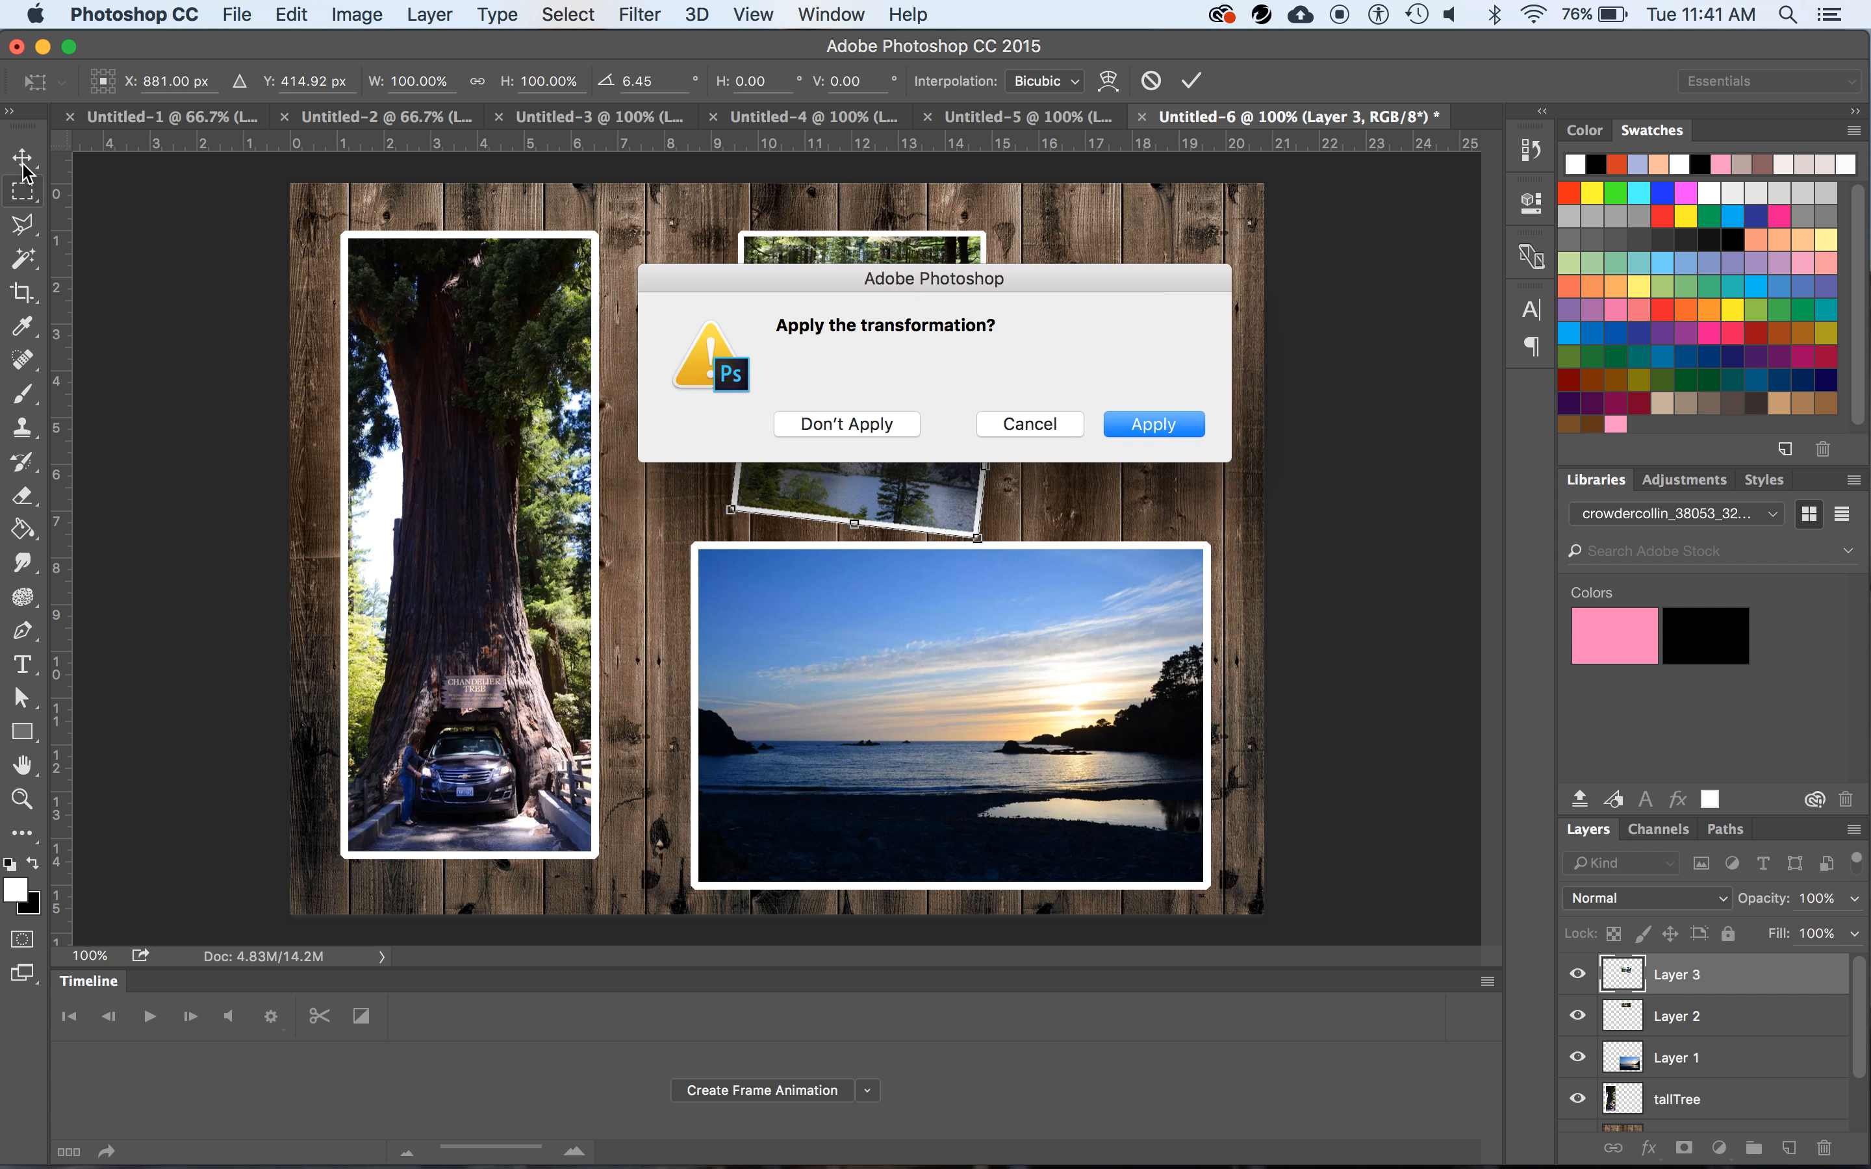
click(1148, 424)
Rotate the forest walkway photo about 11° counterclockwise, shift it slightly right and up, and apply the transformation
click(939, 313)
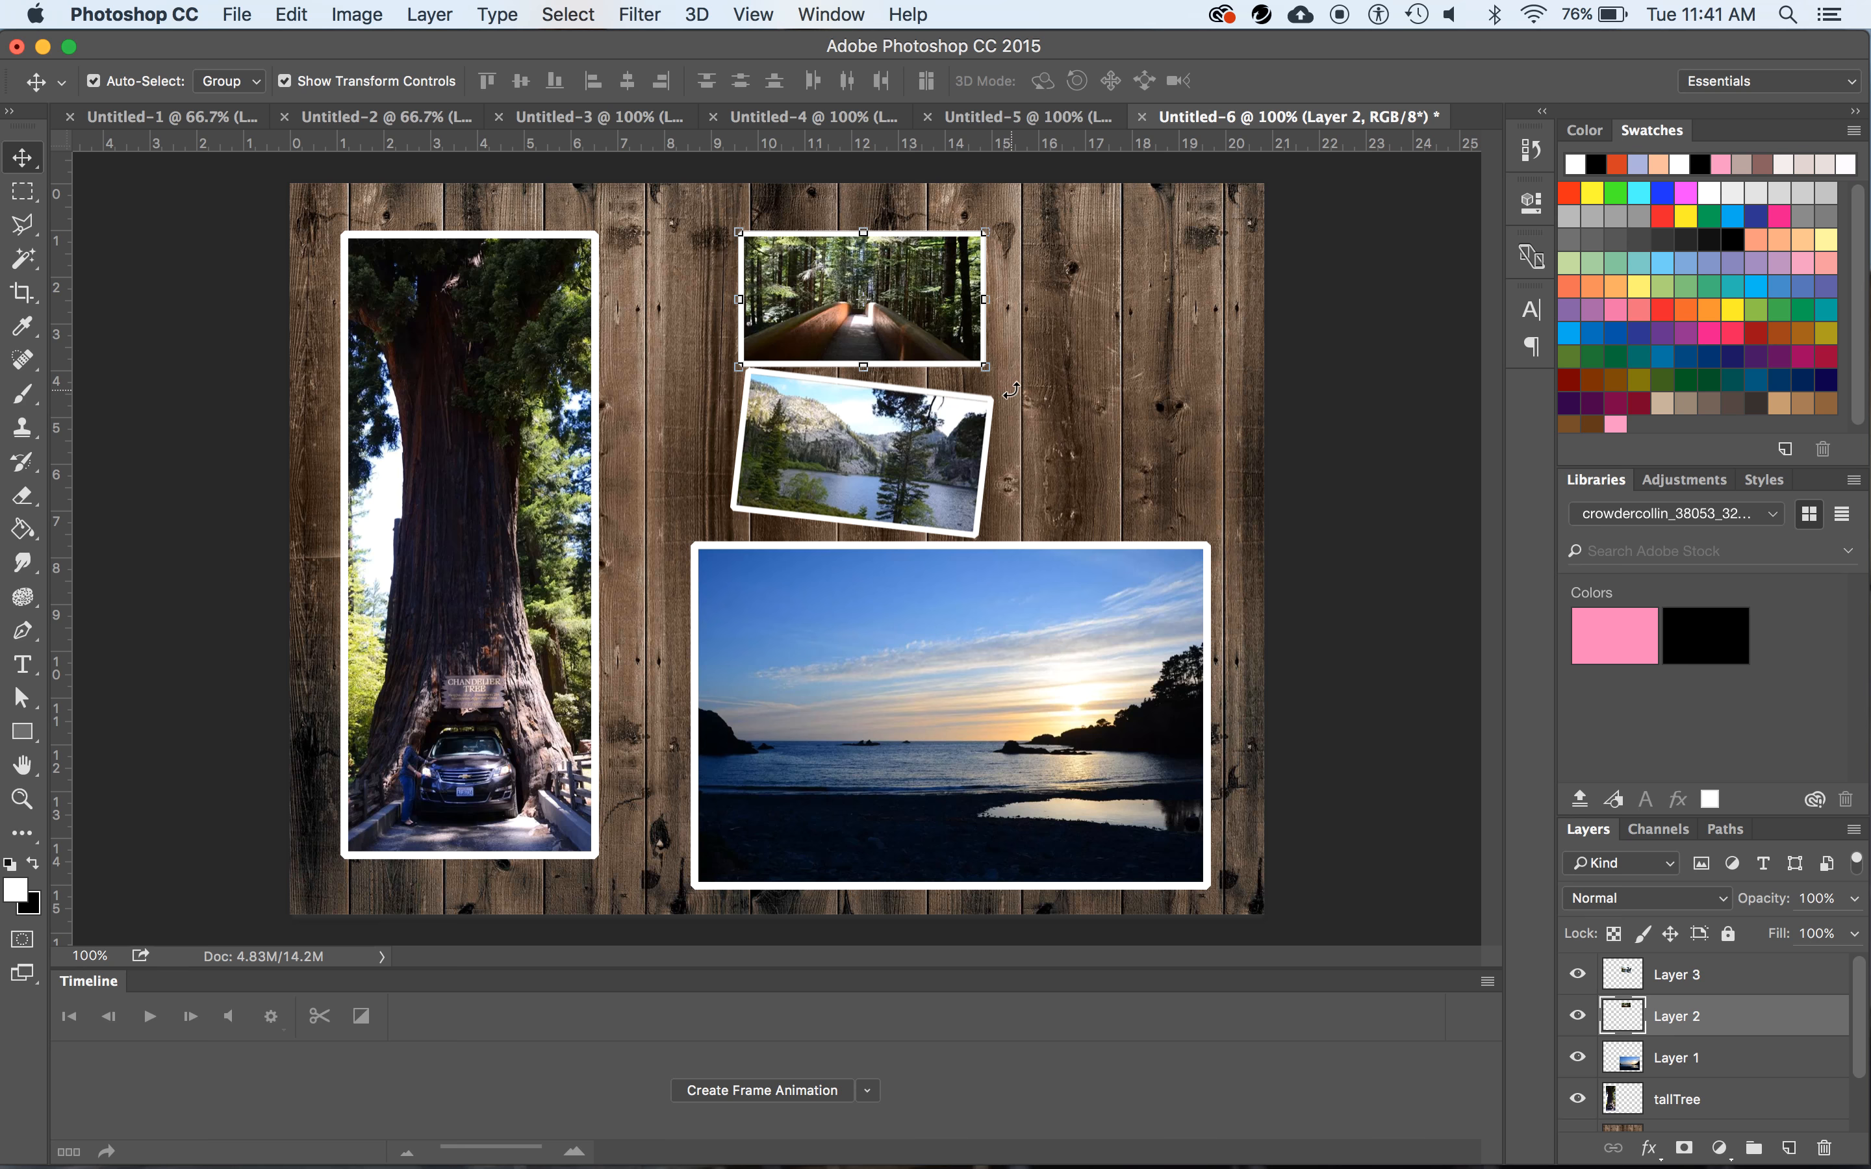
drag(1015, 386, 1029, 349)
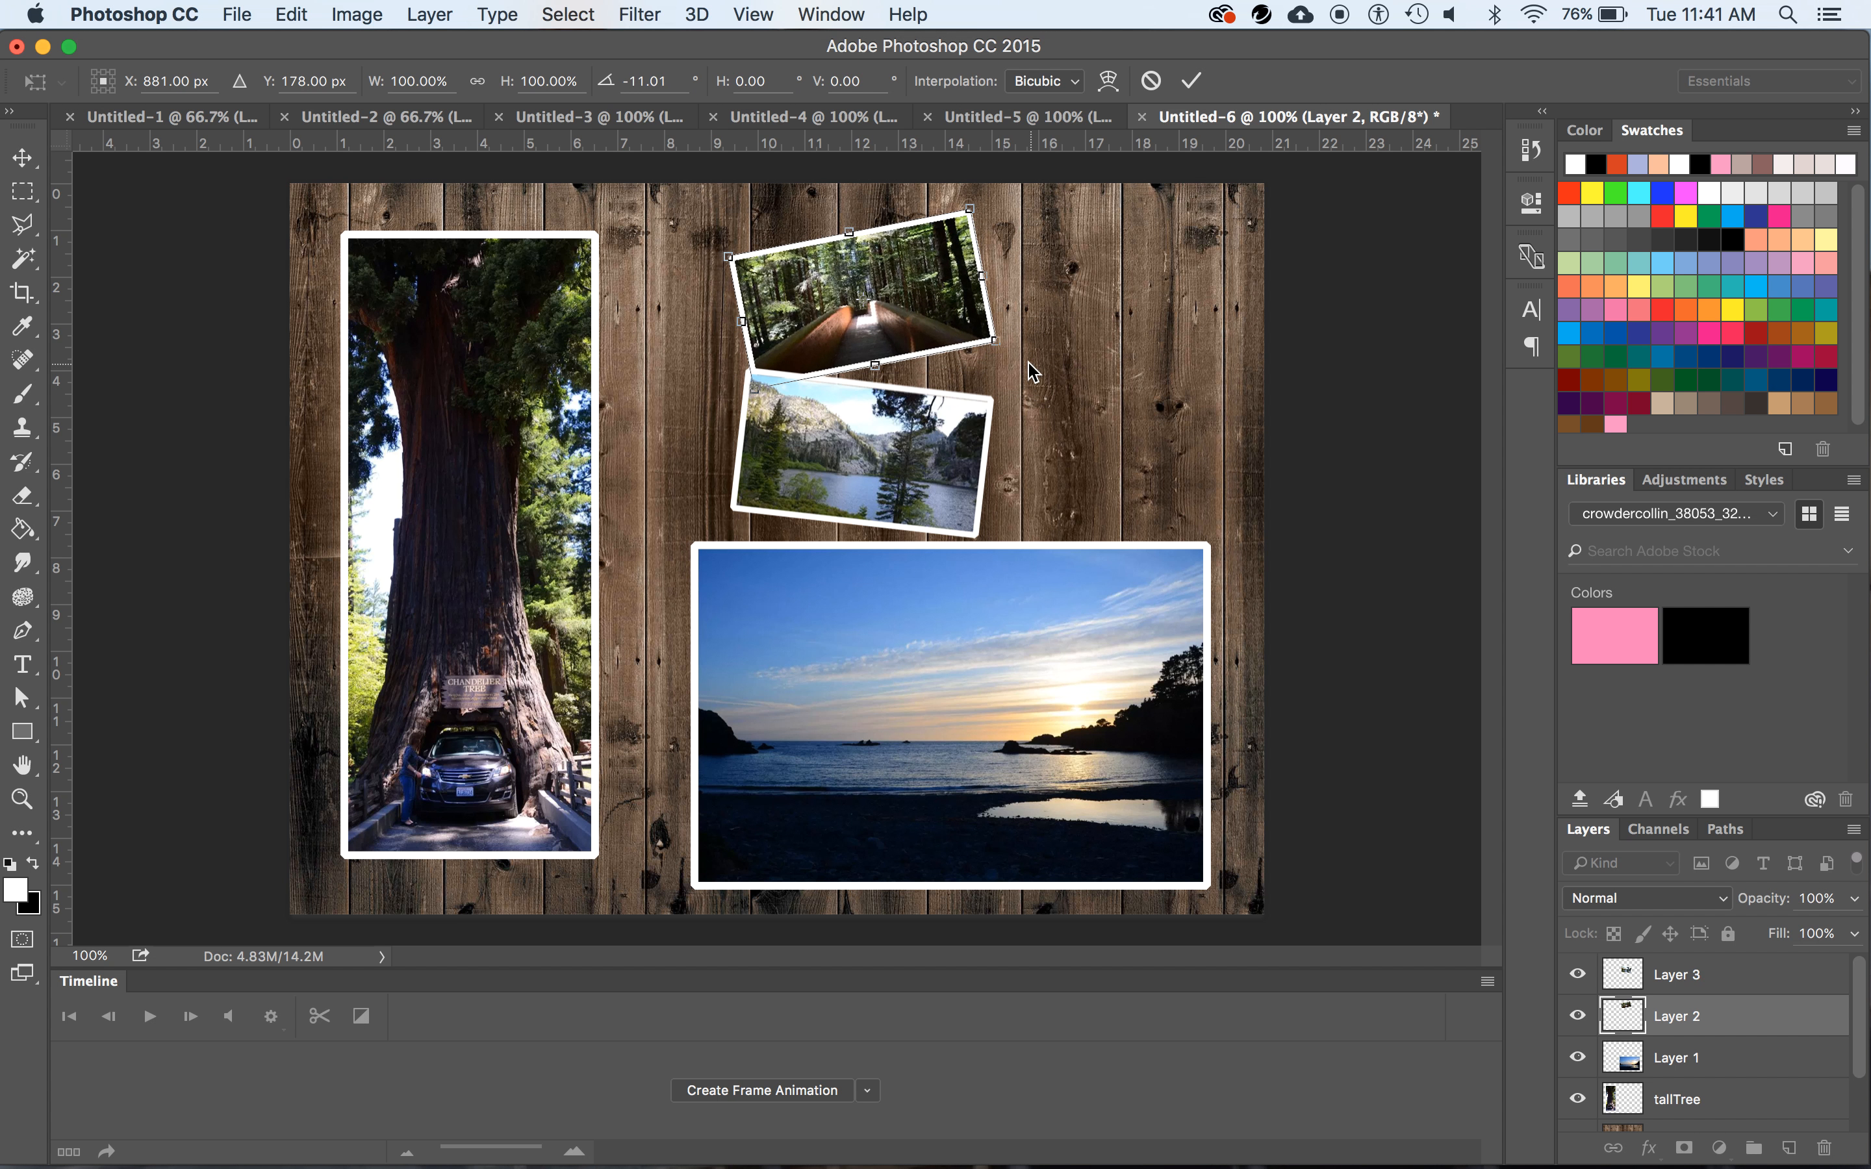
drag(860, 291, 928, 315)
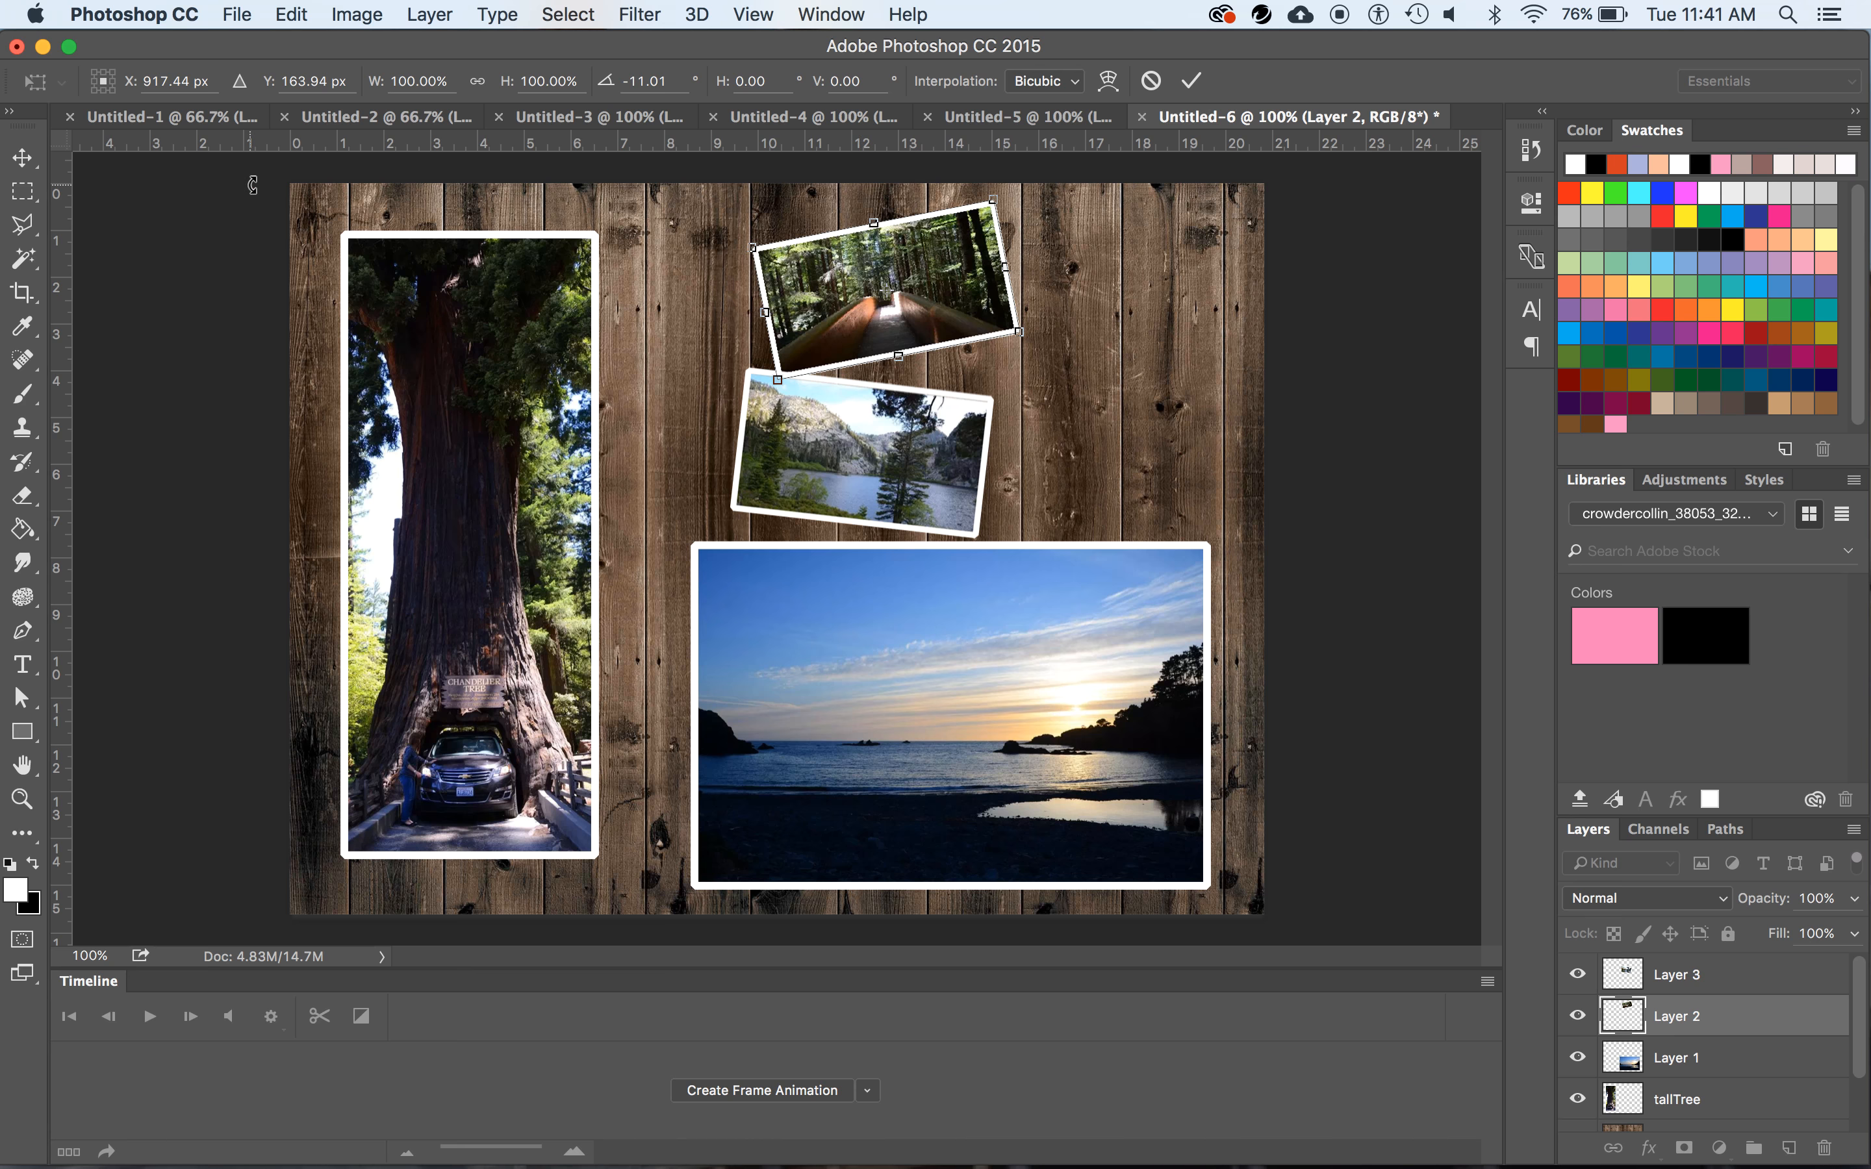
click(29, 195)
click(1127, 418)
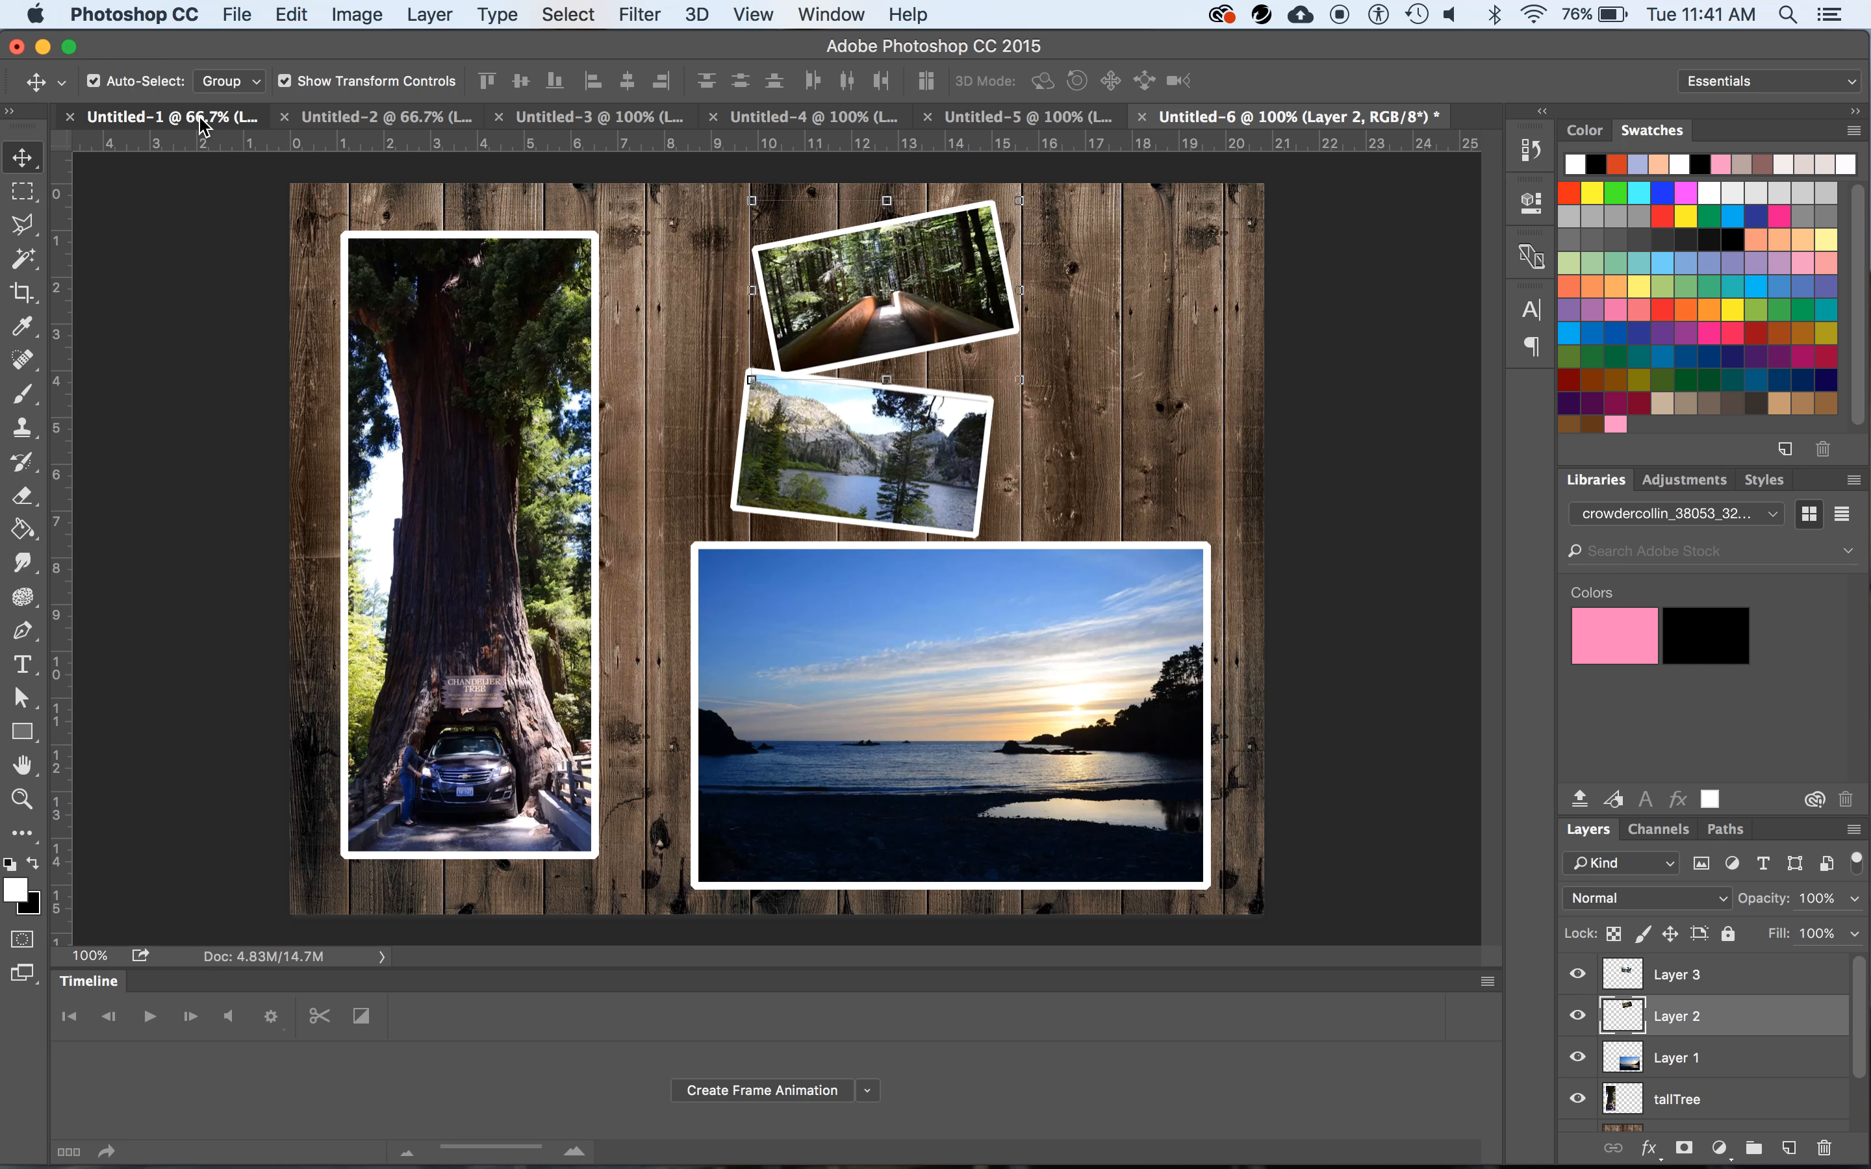
Compare with the collage in Untitled-1, move the walkway photo in Untitled-6 toward the upper-right corner and the lake photo slightly left
click(204, 127)
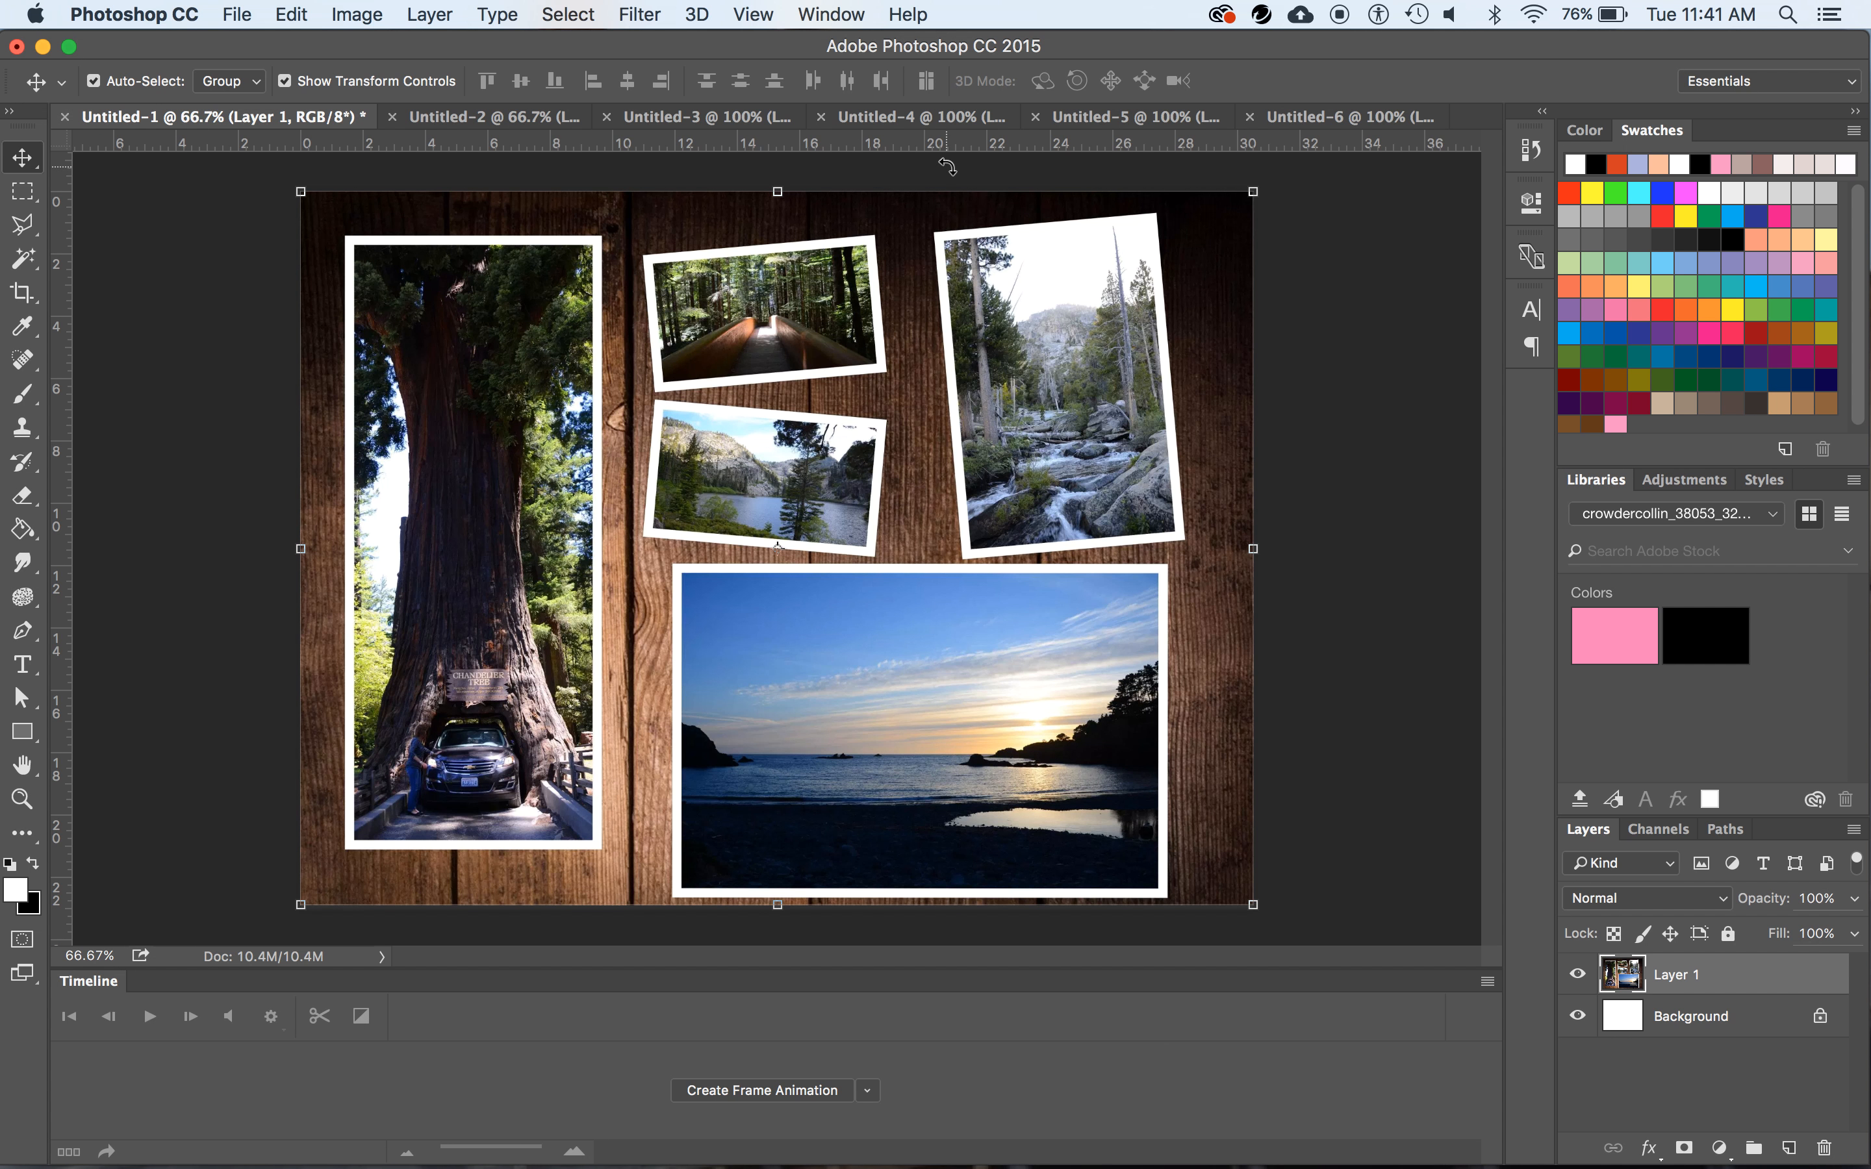
click(1355, 120)
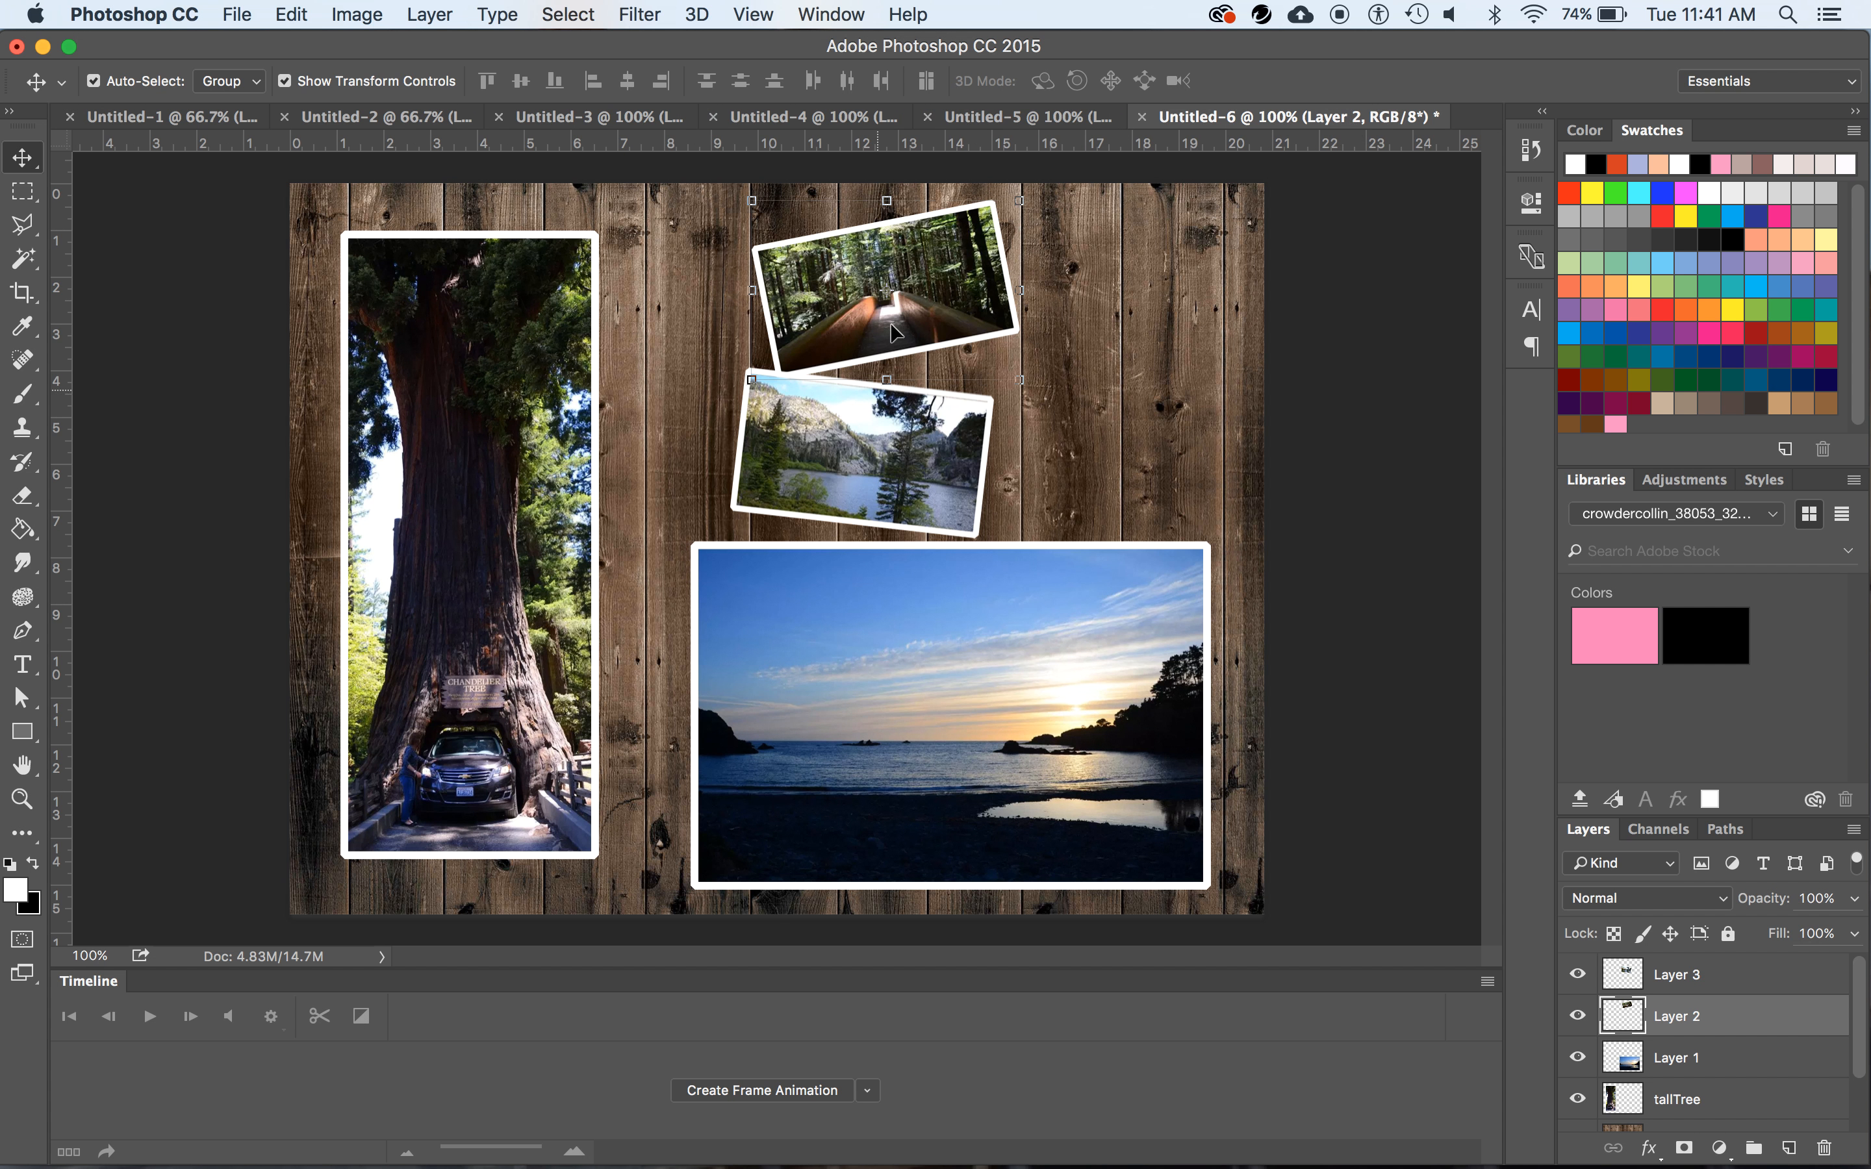
drag(951, 286, 1093, 273)
drag(793, 427, 769, 422)
drag(1073, 284, 1084, 280)
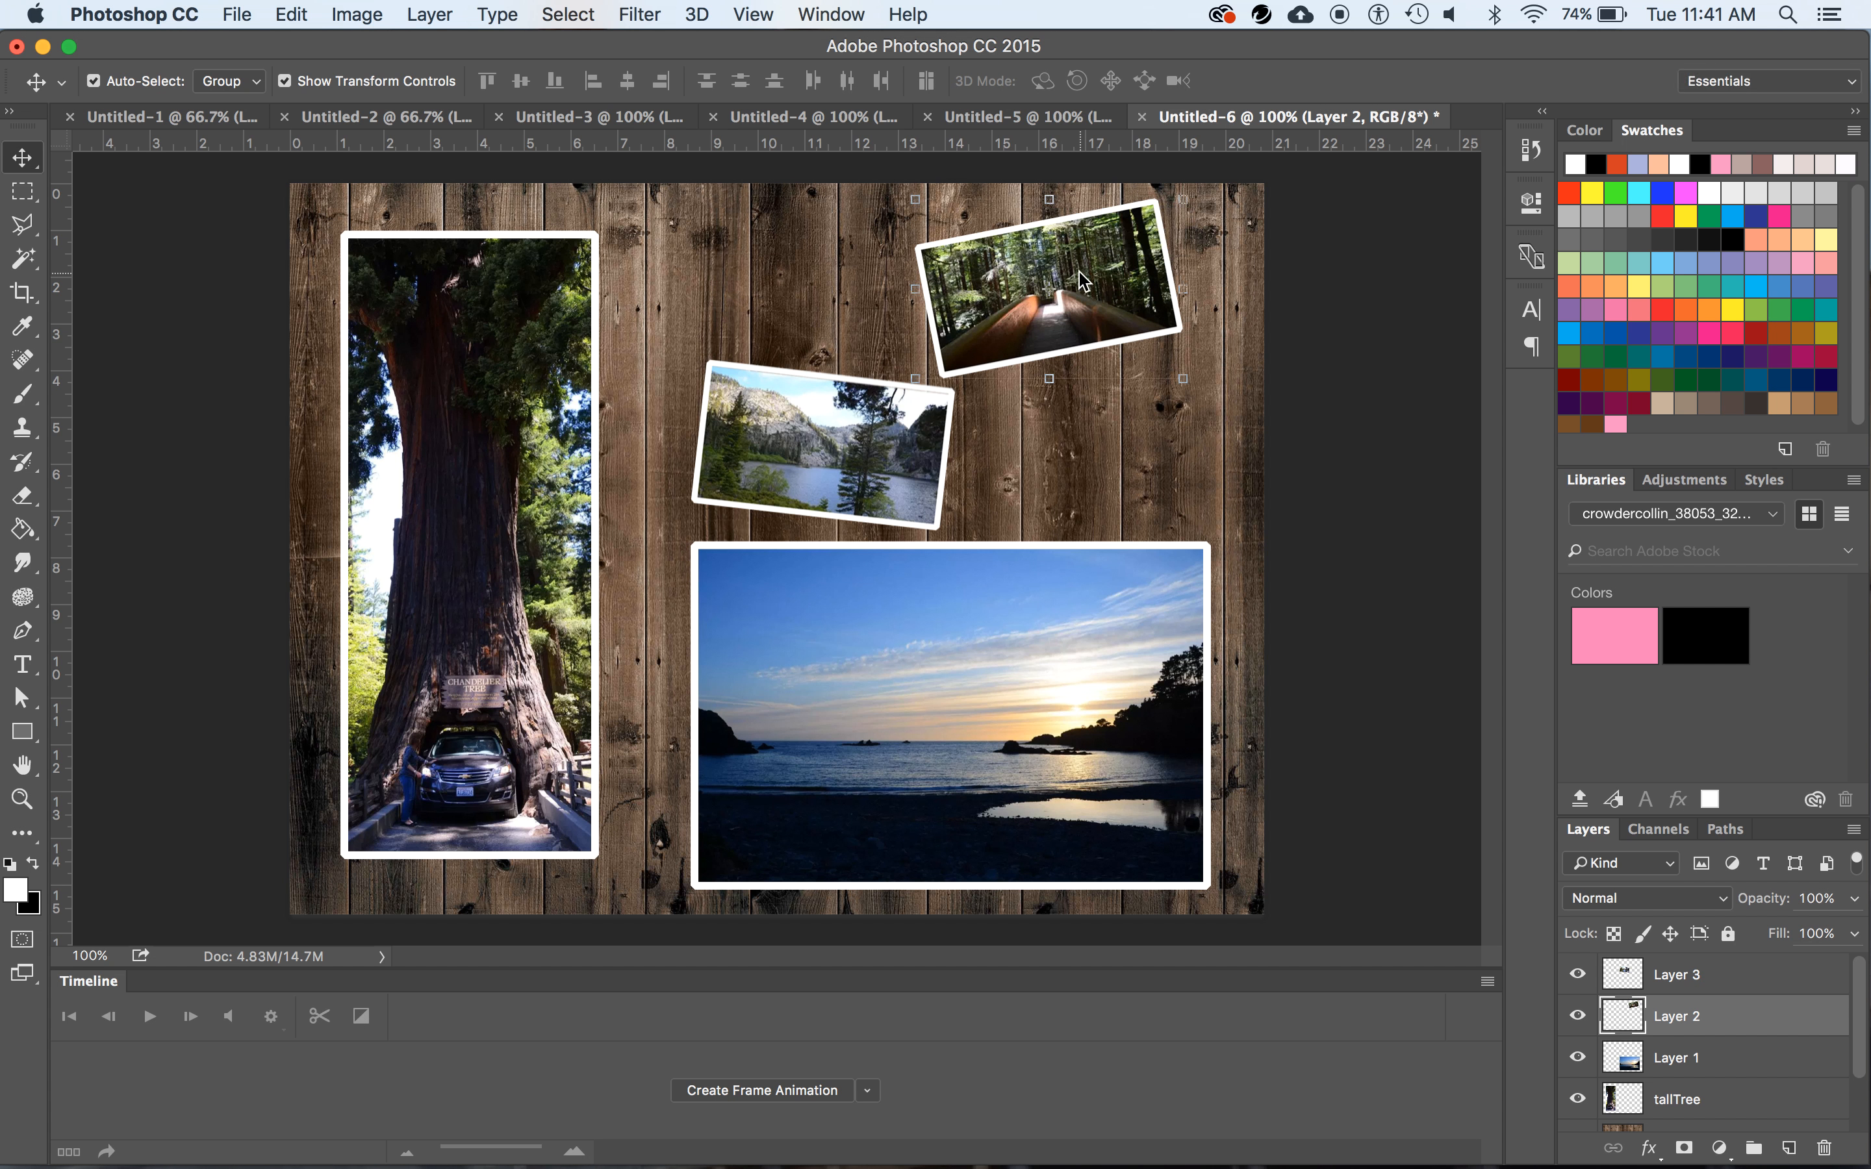
click(24, 158)
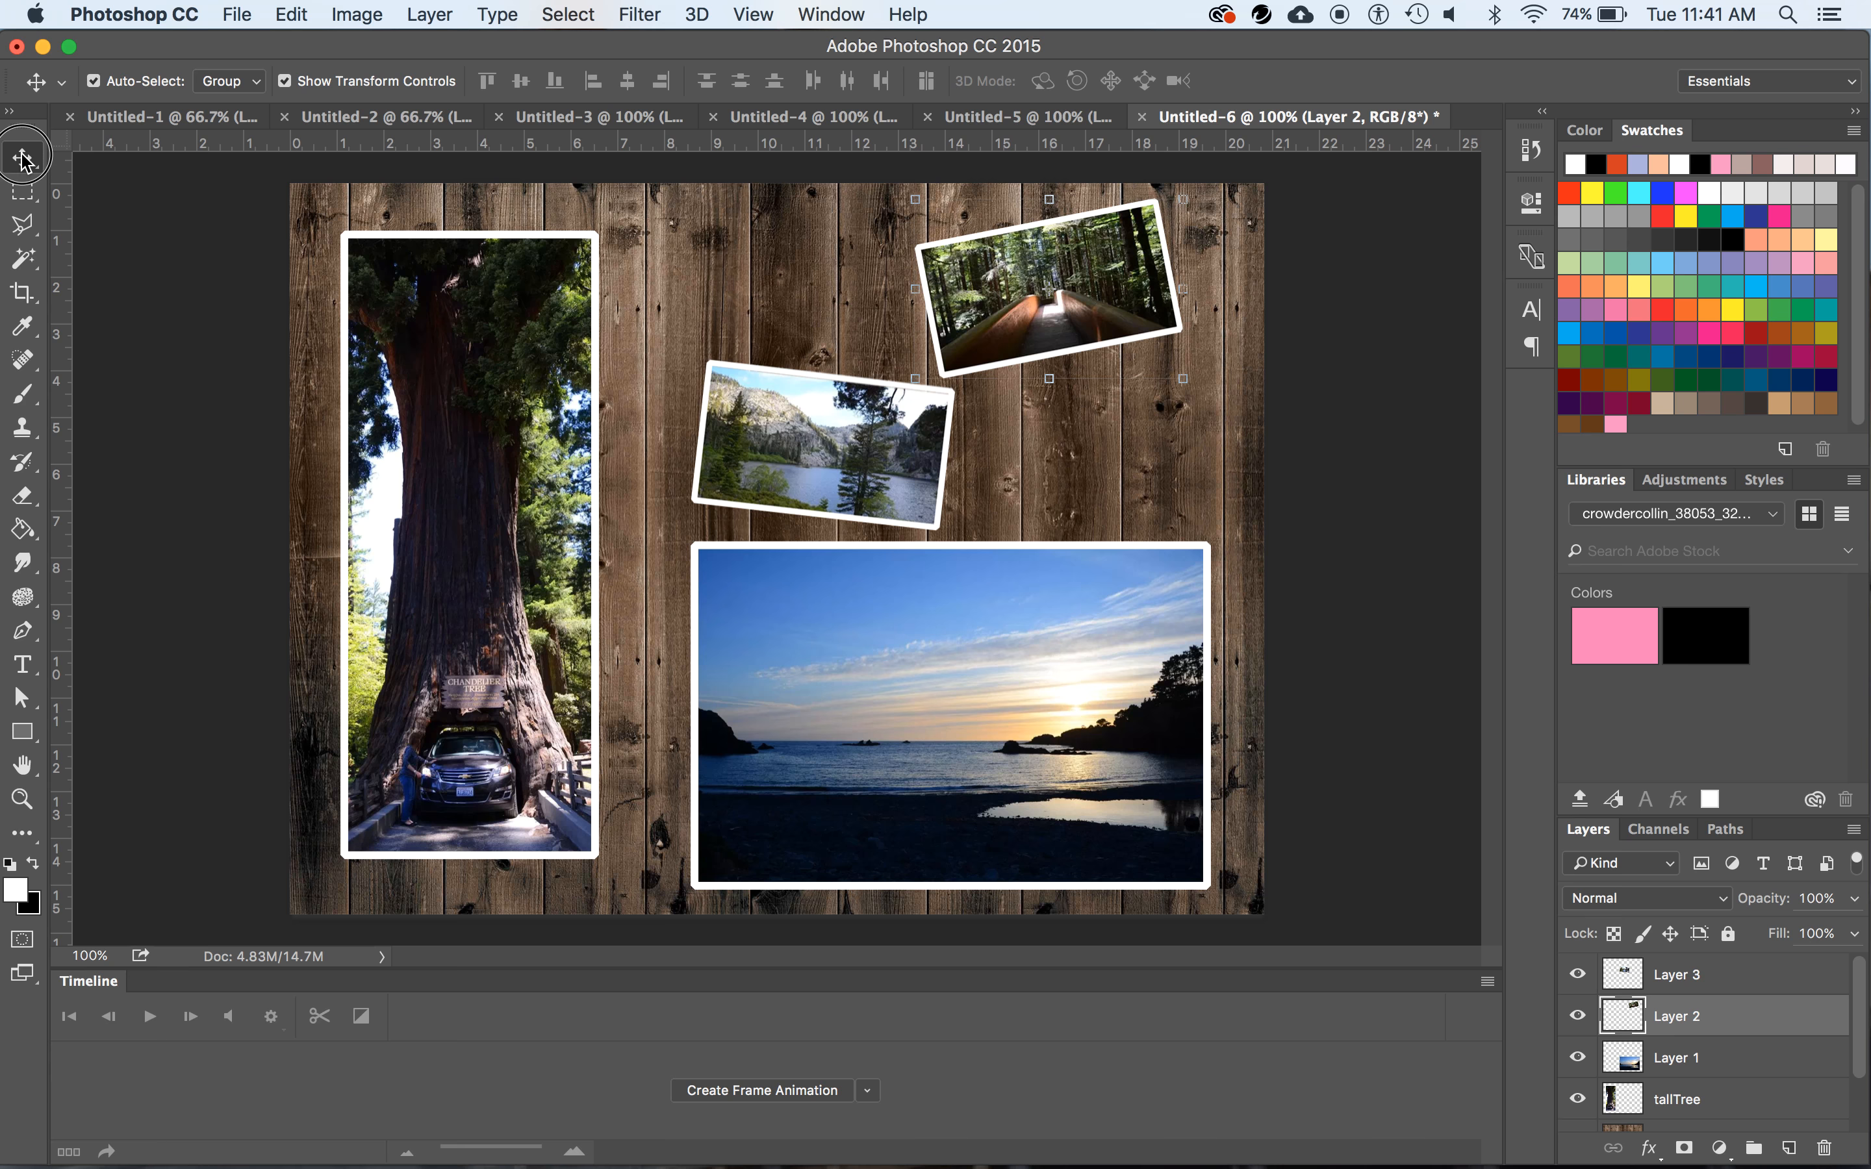
Export the collage with Save for Web using the JPEG Medium preset, saving it to the Desktop as collage.jpg
click(236, 13)
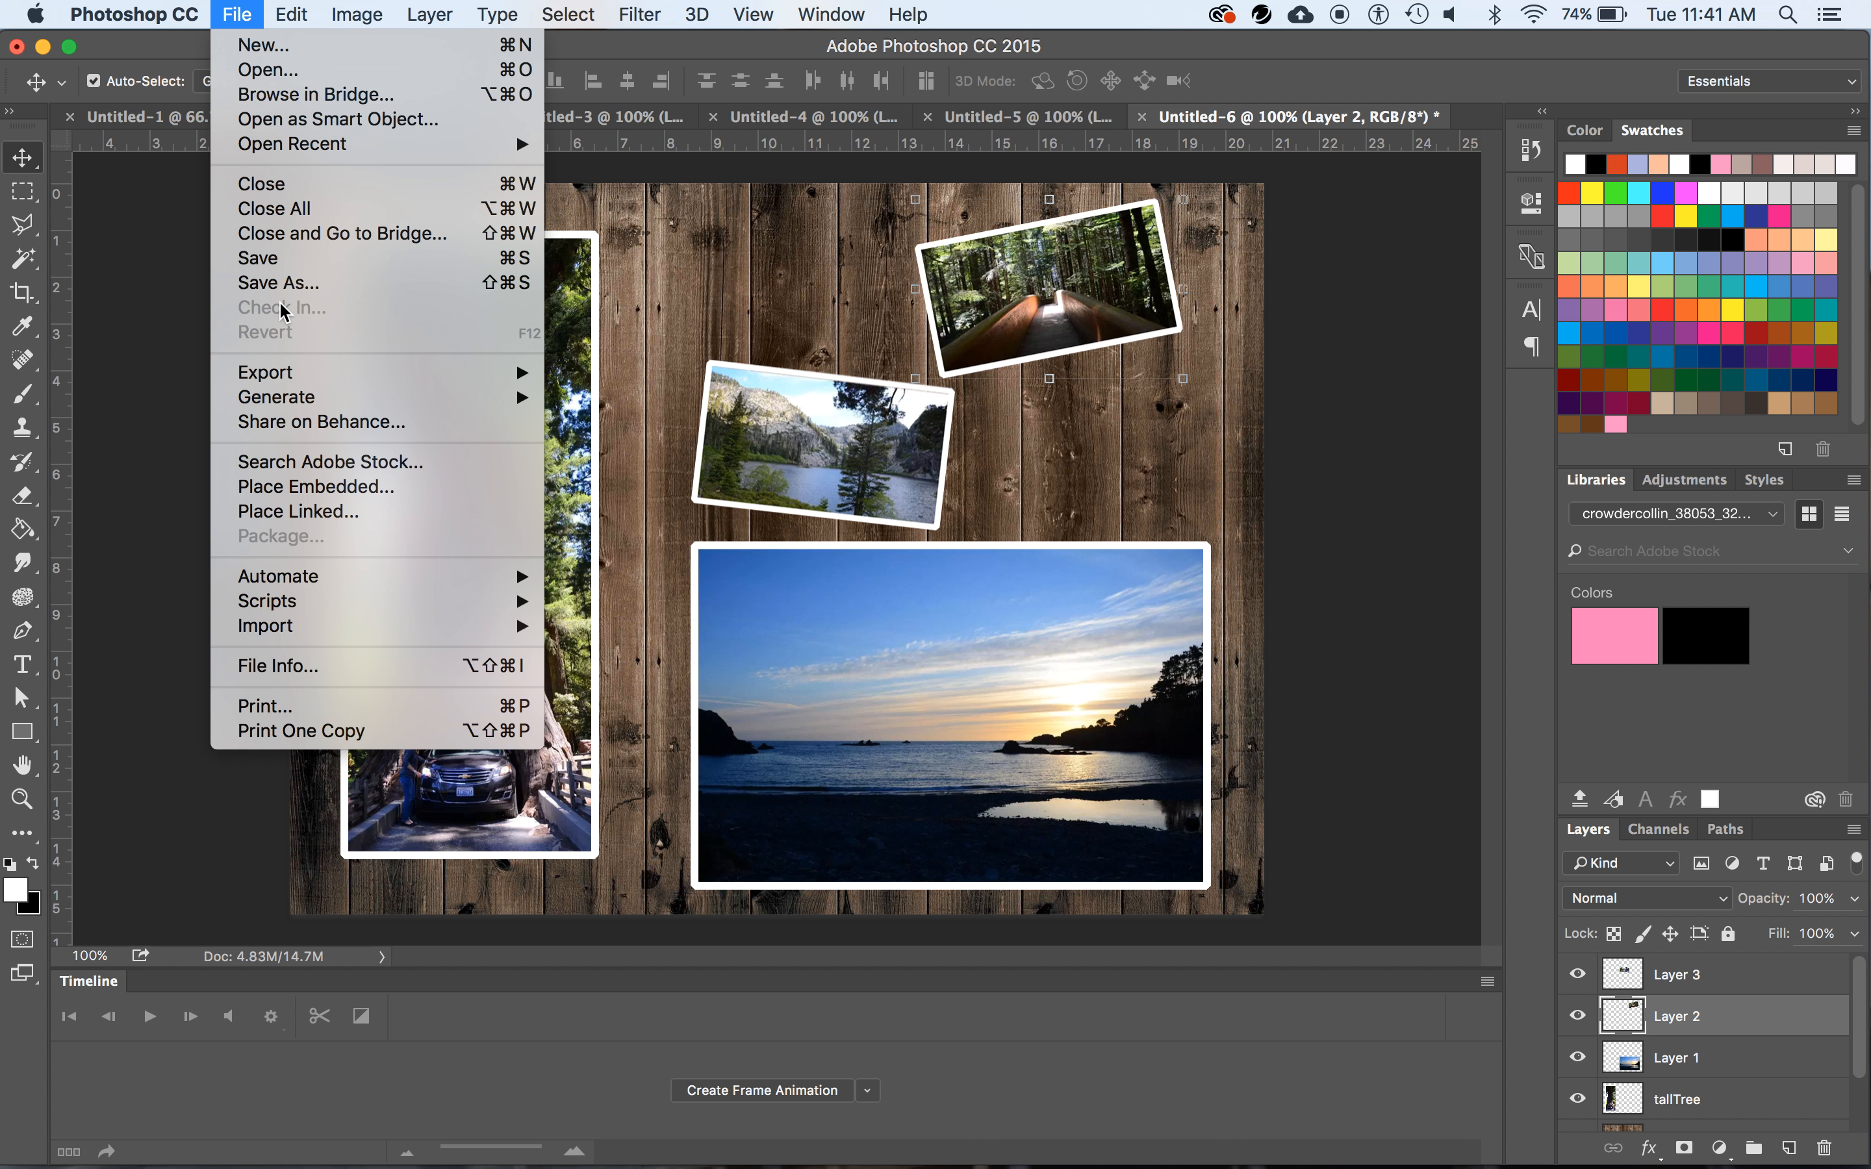
mouse_move(305, 375)
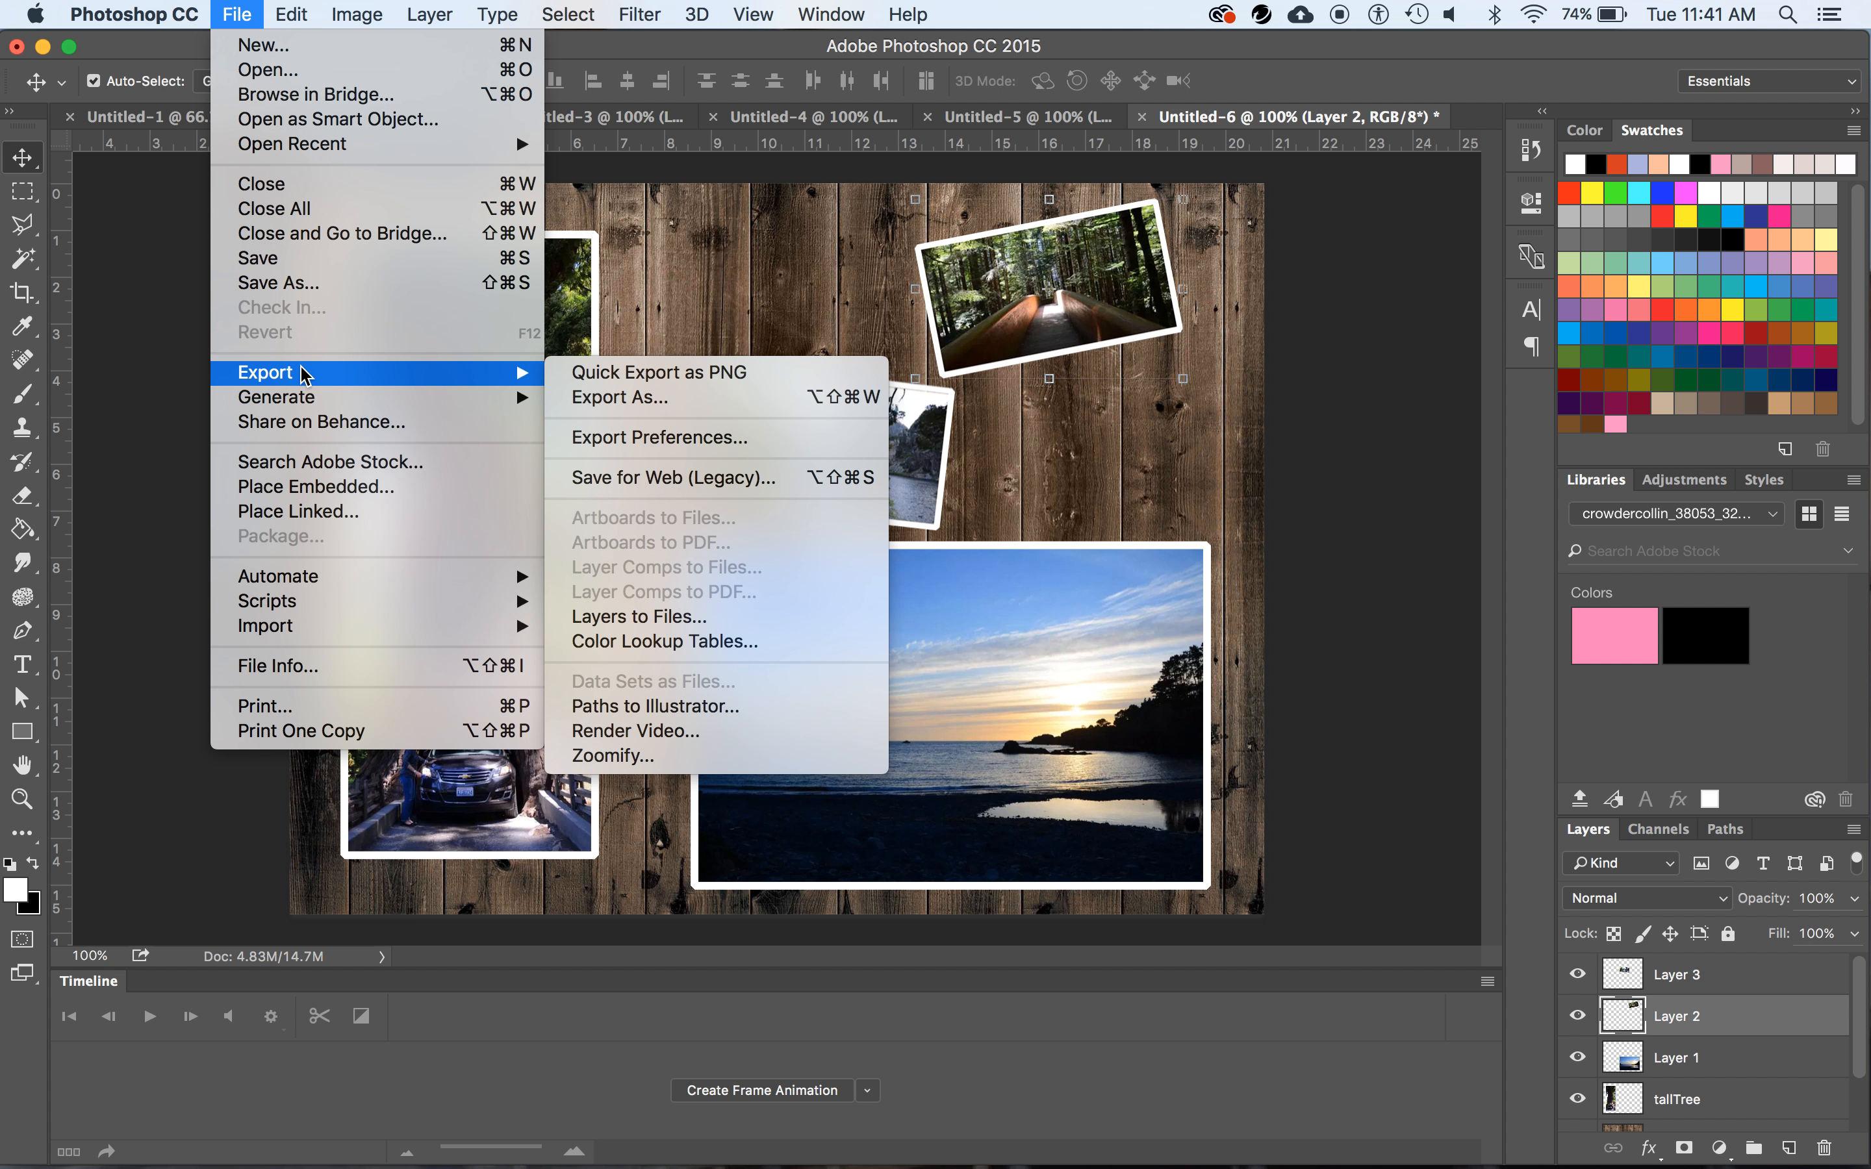
click(694, 479)
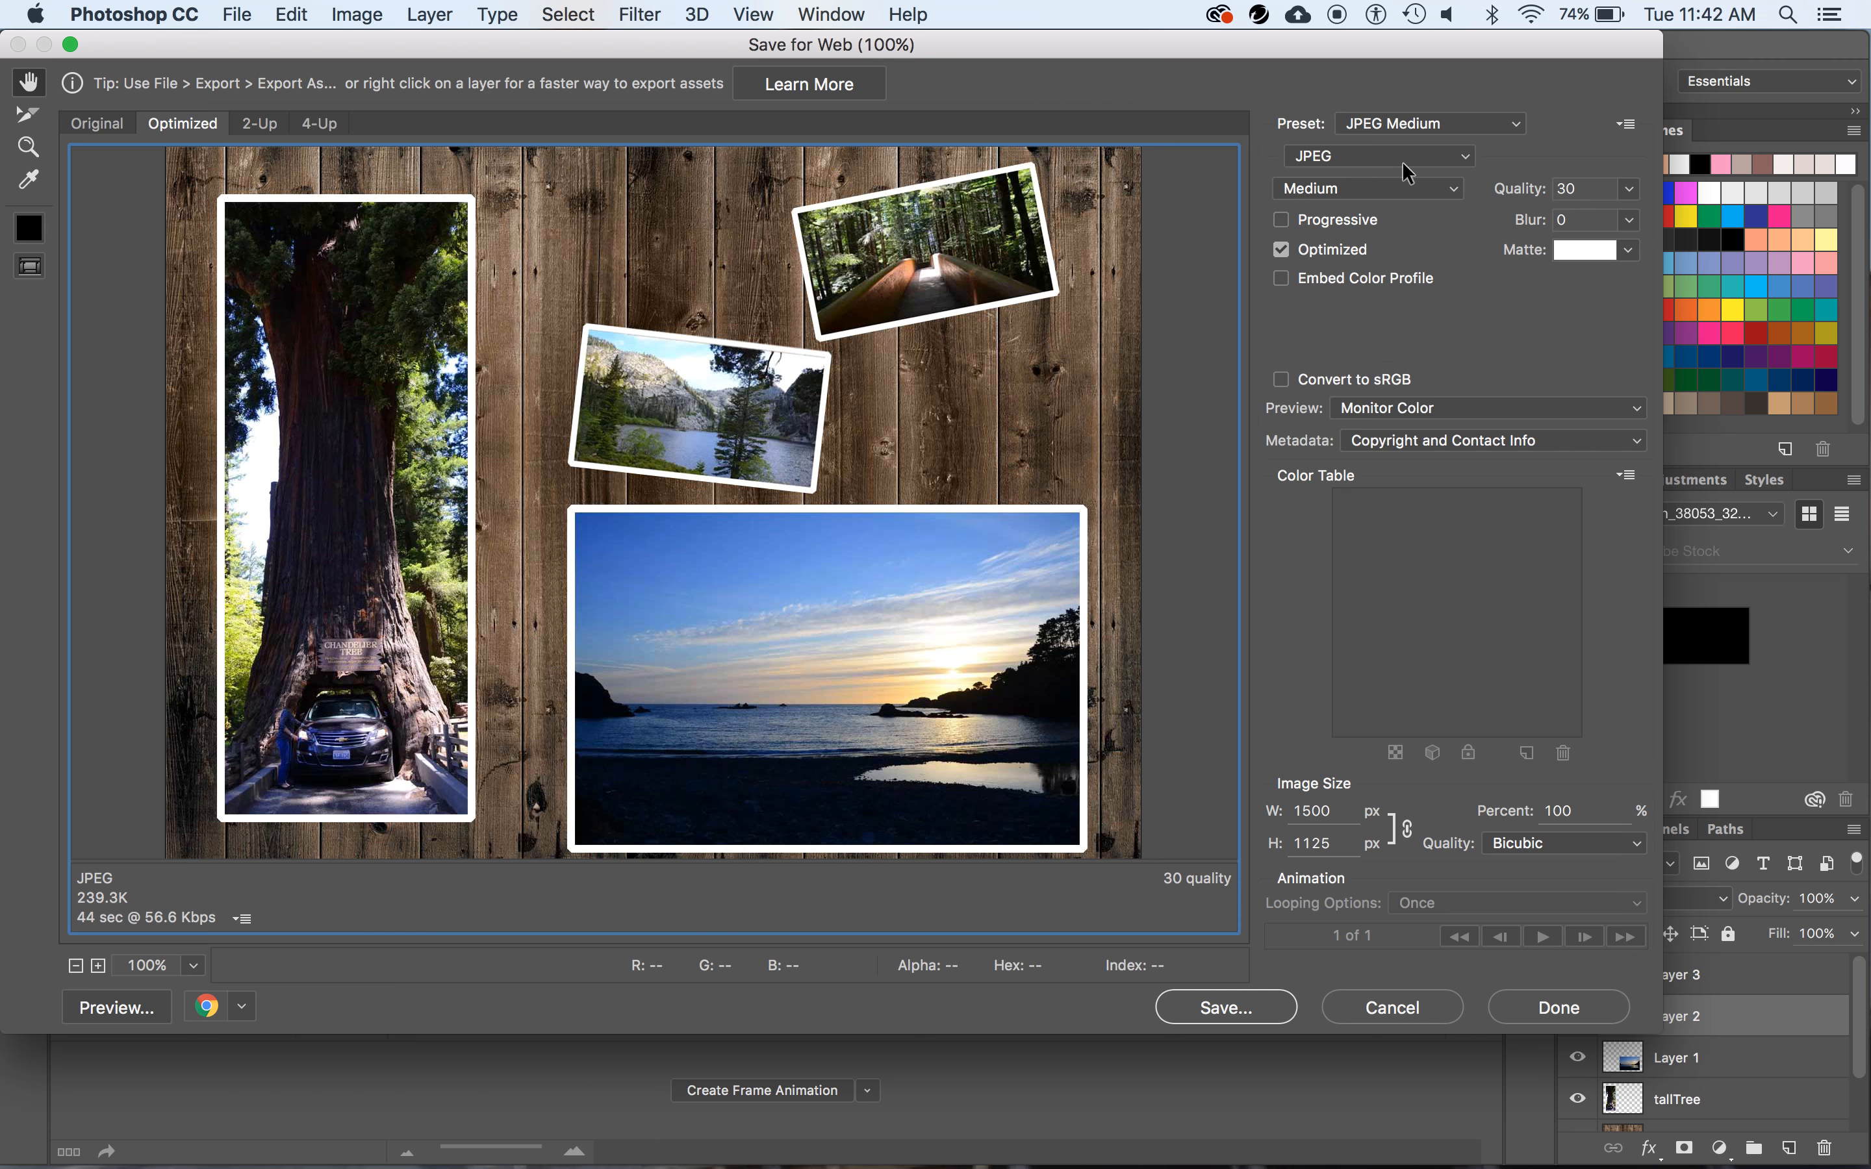
click(1225, 1007)
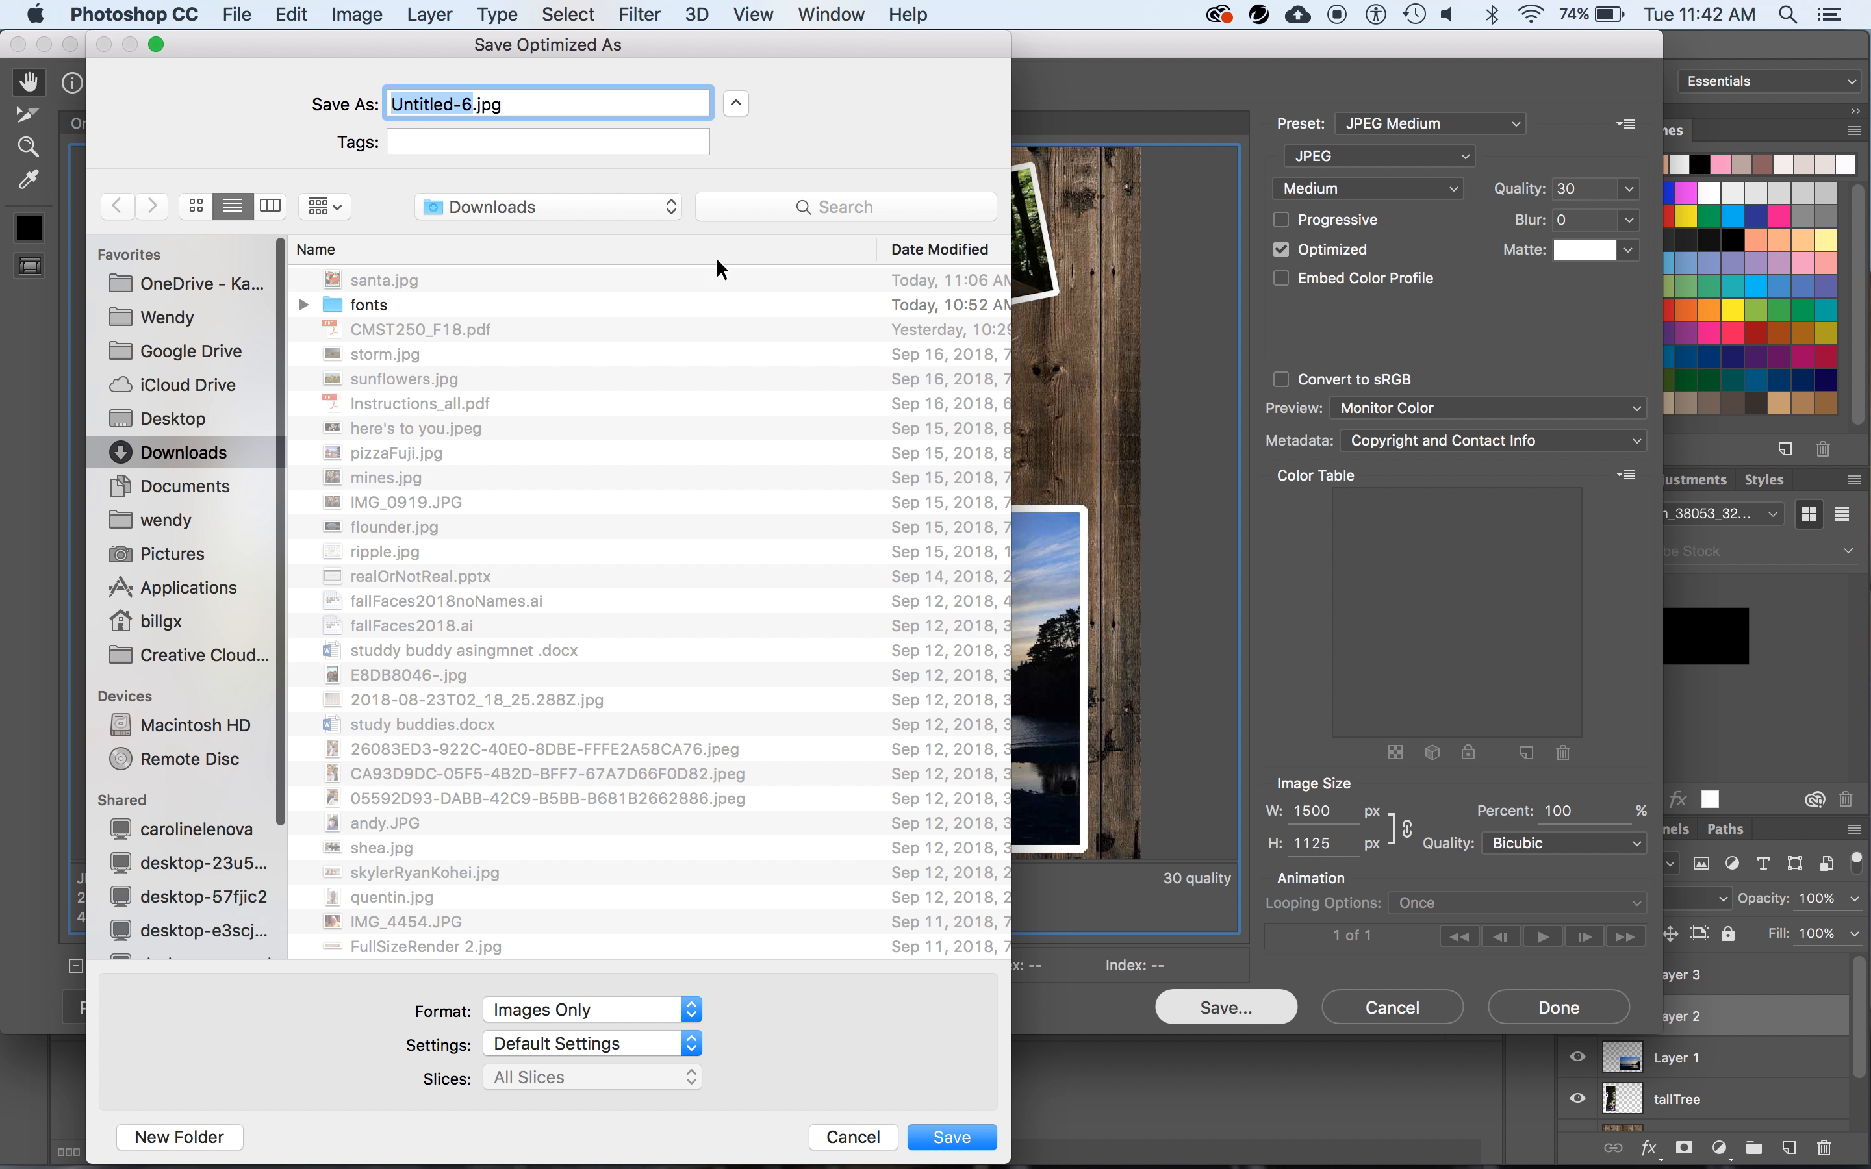
click(174, 418)
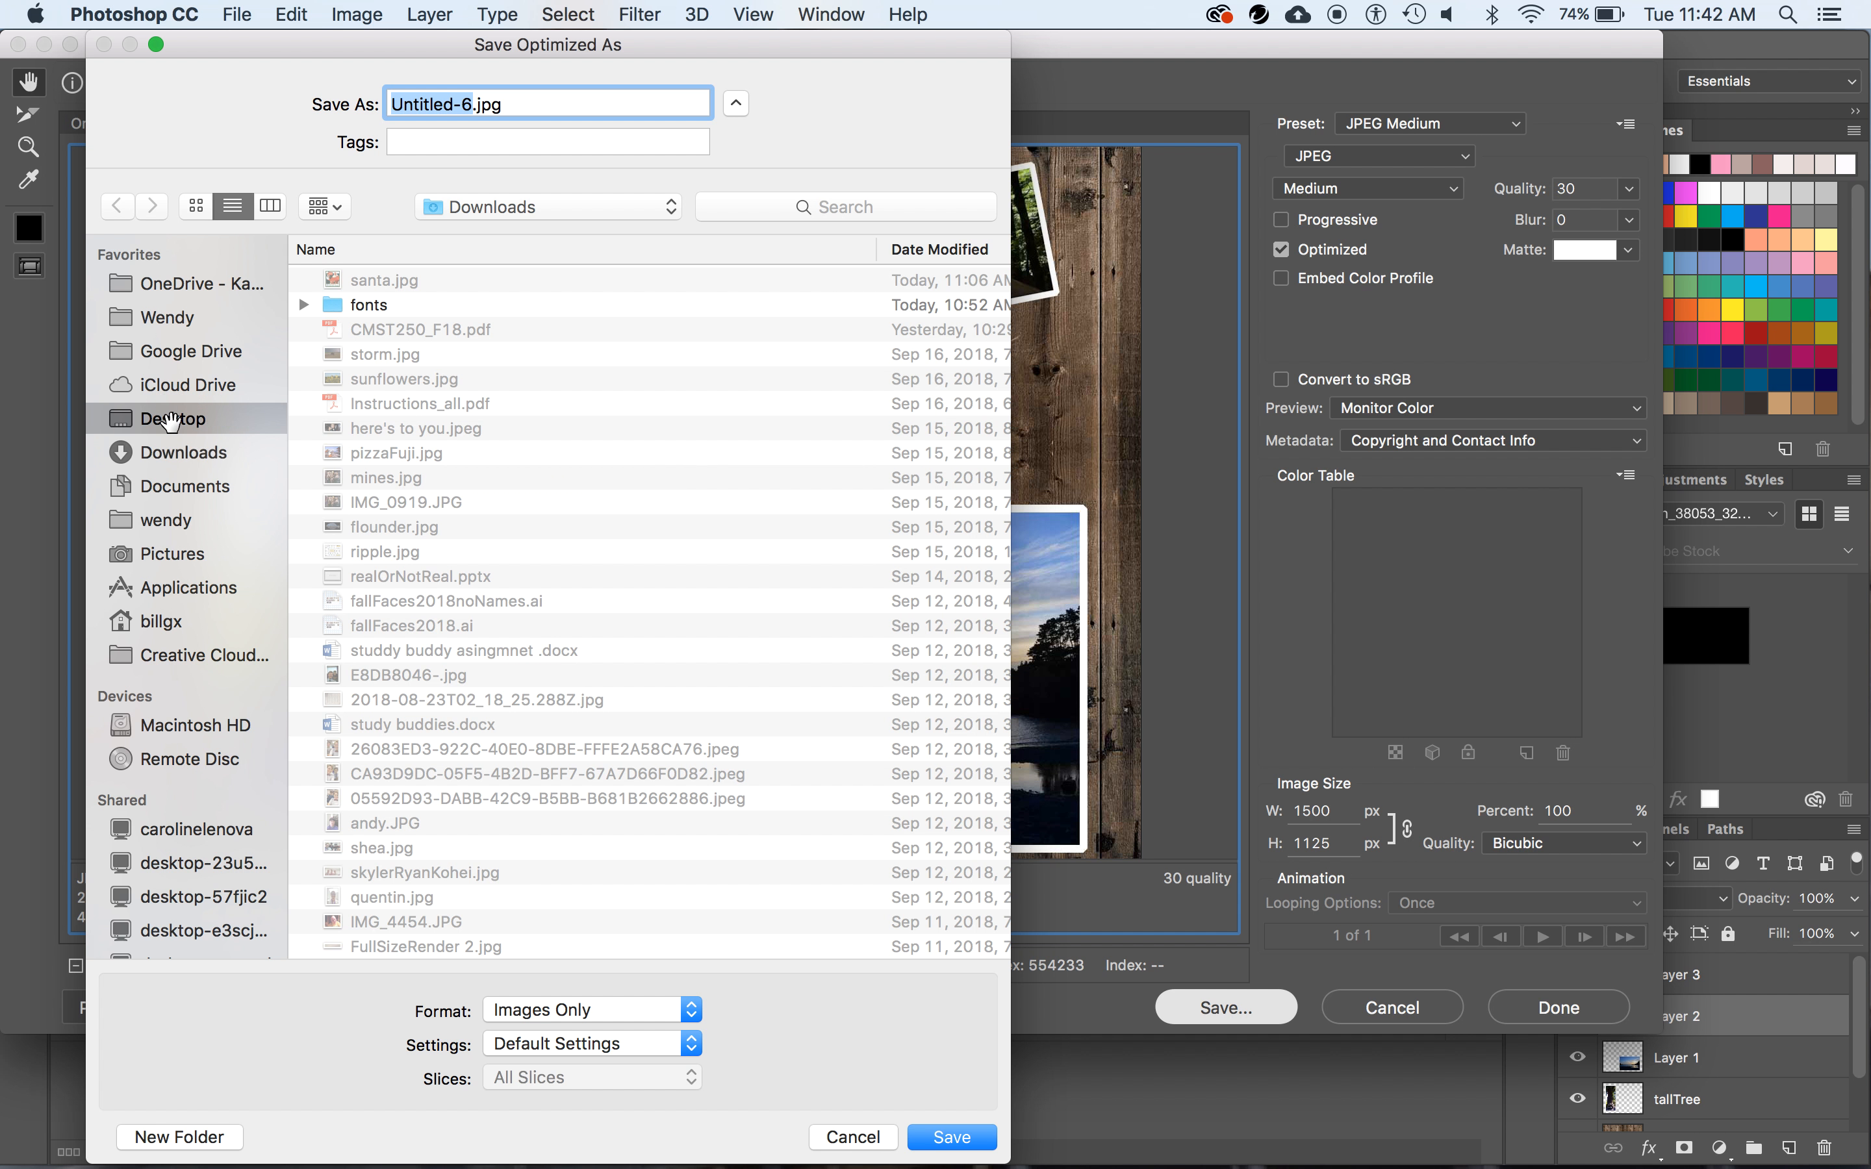
text(collage)
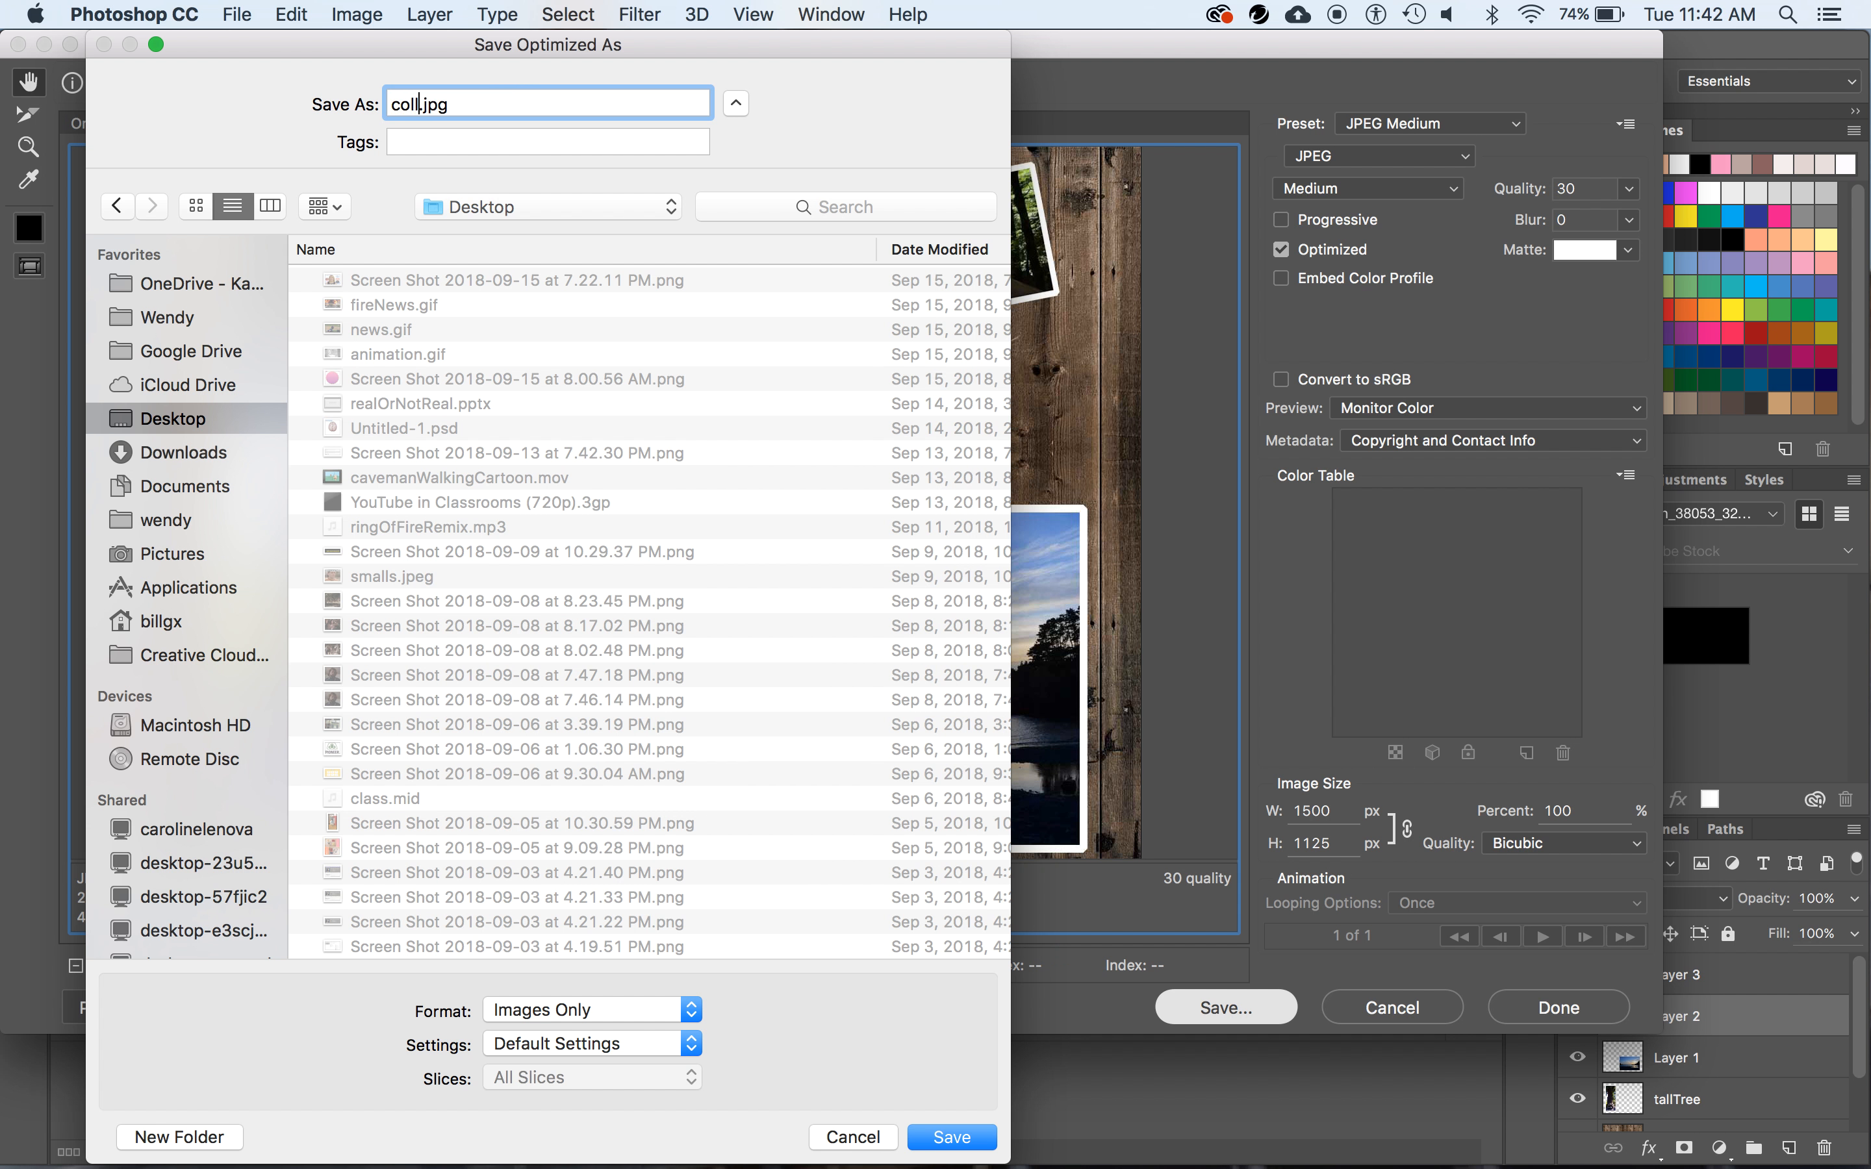
click(976, 1139)
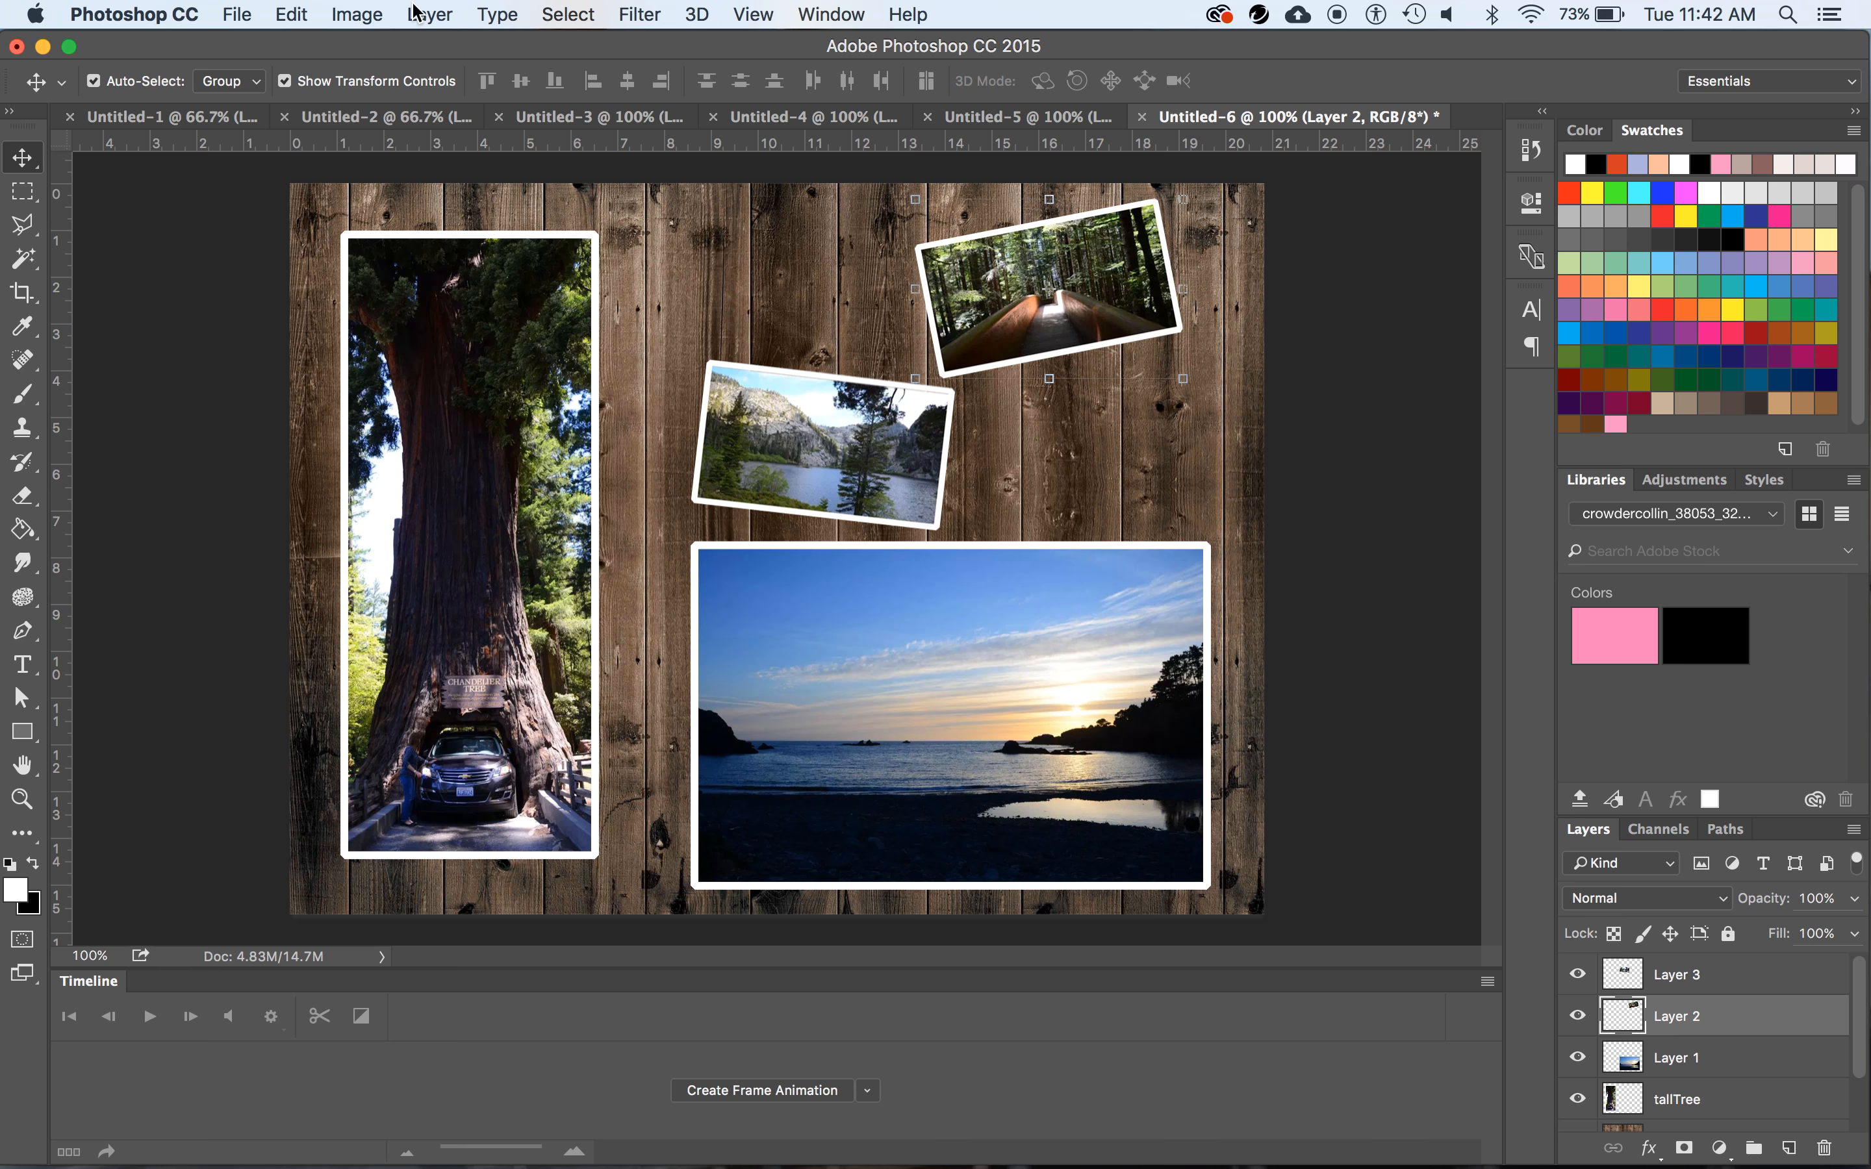
key(super+Tab)
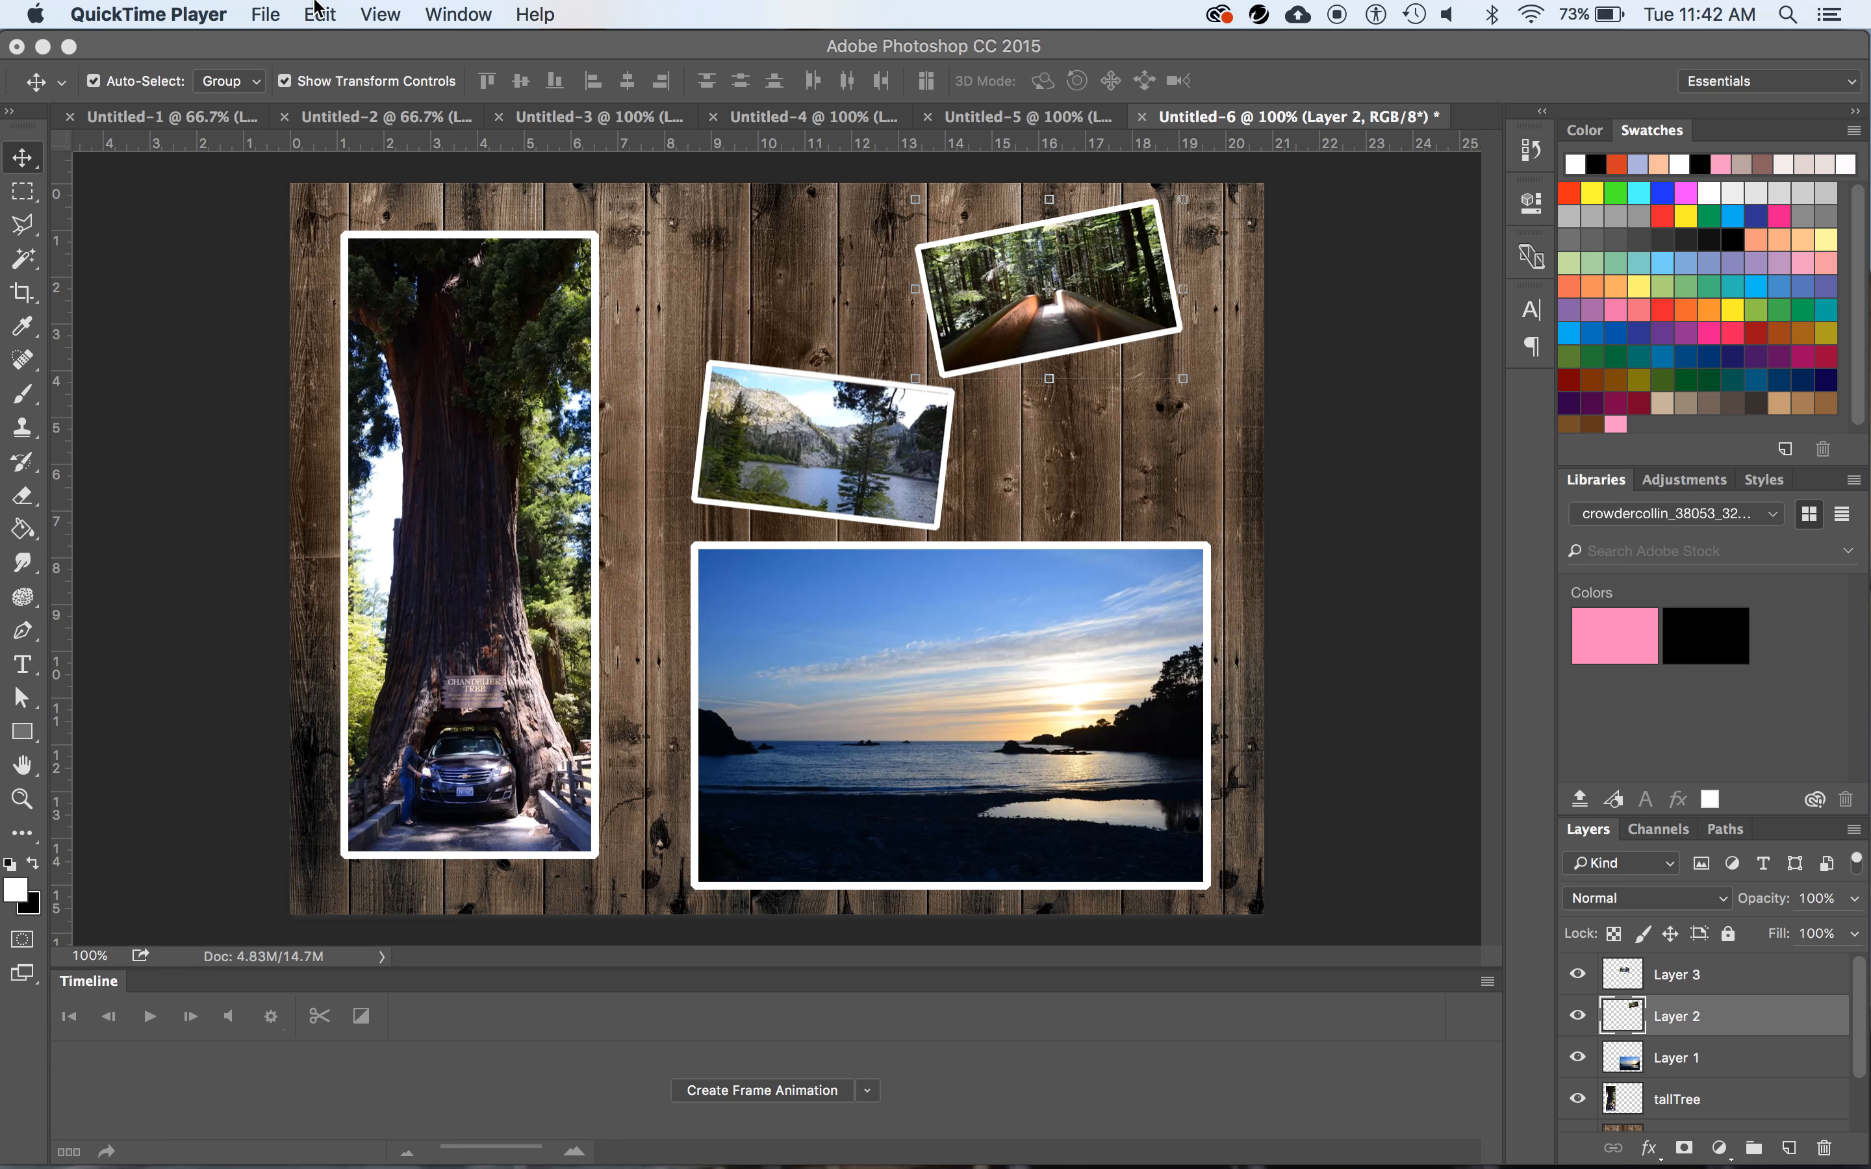
click(458, 13)
mouse_move(261, 9)
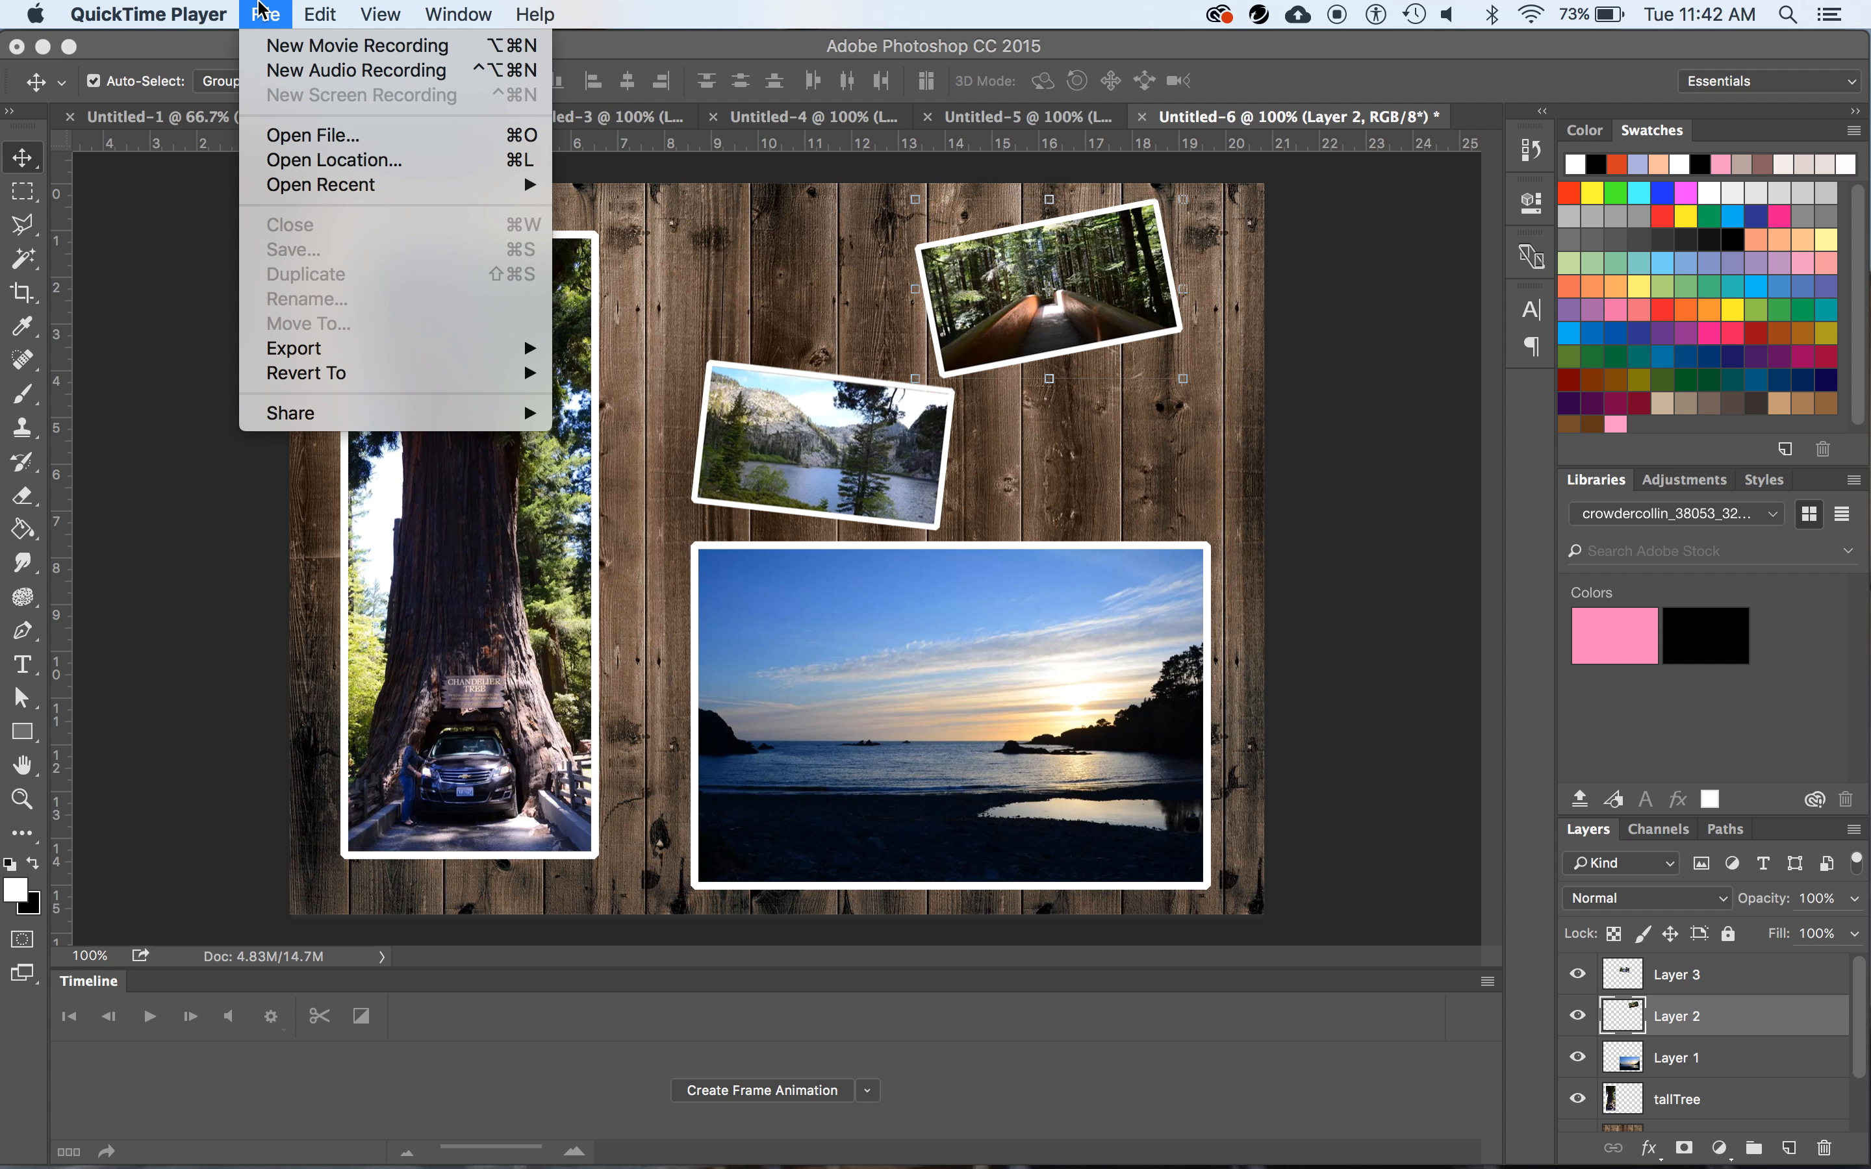
click(643, 11)
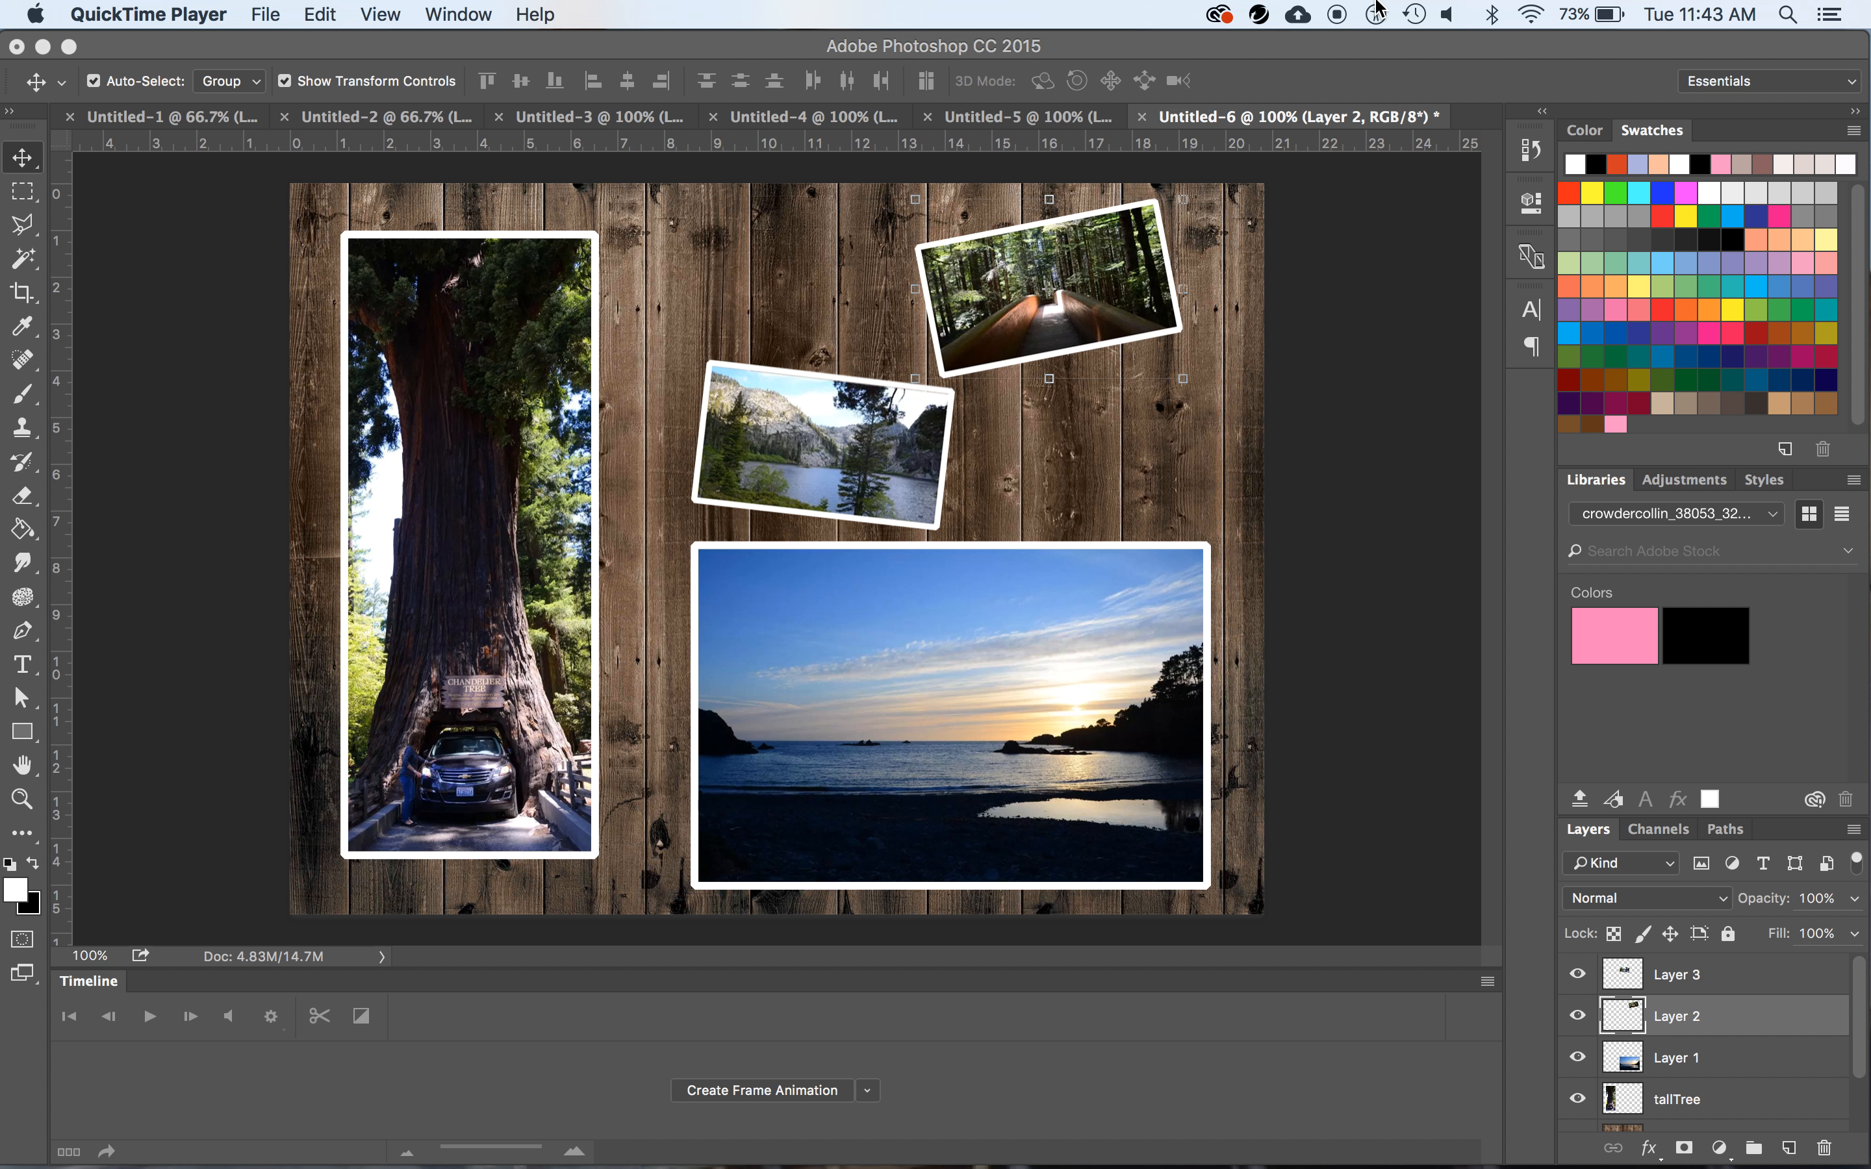